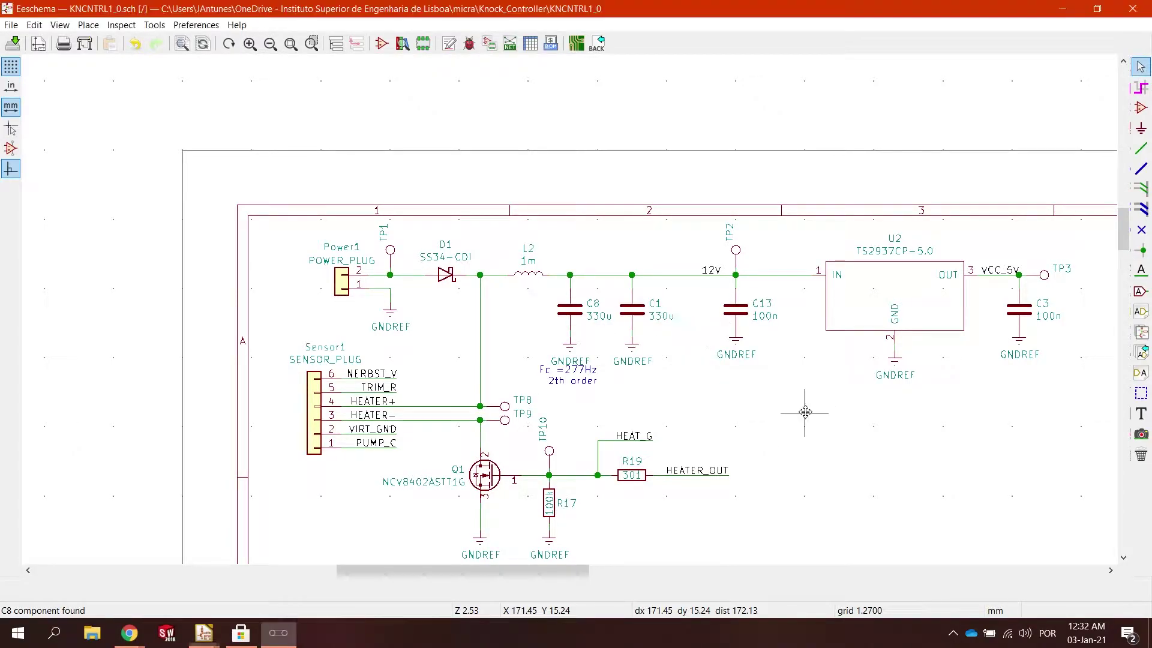
Switch from the schematic to the board layout in Pcbnew, at the power supply area.
middle_click_drag(807, 403, 745, 389)
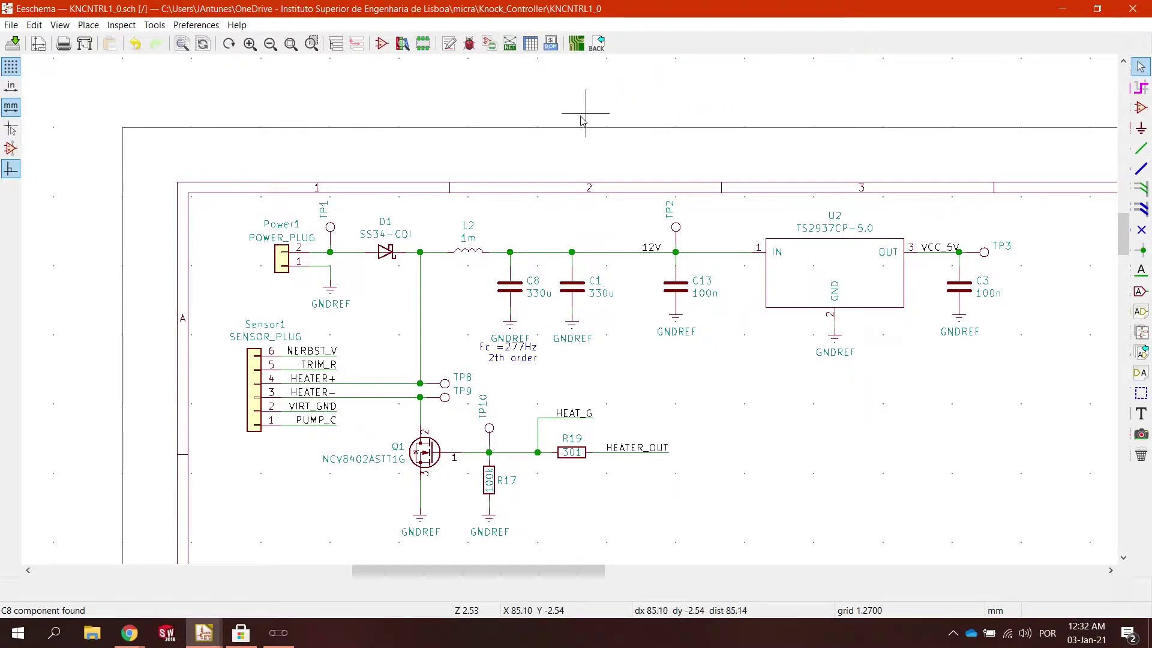
left_click(577, 43)
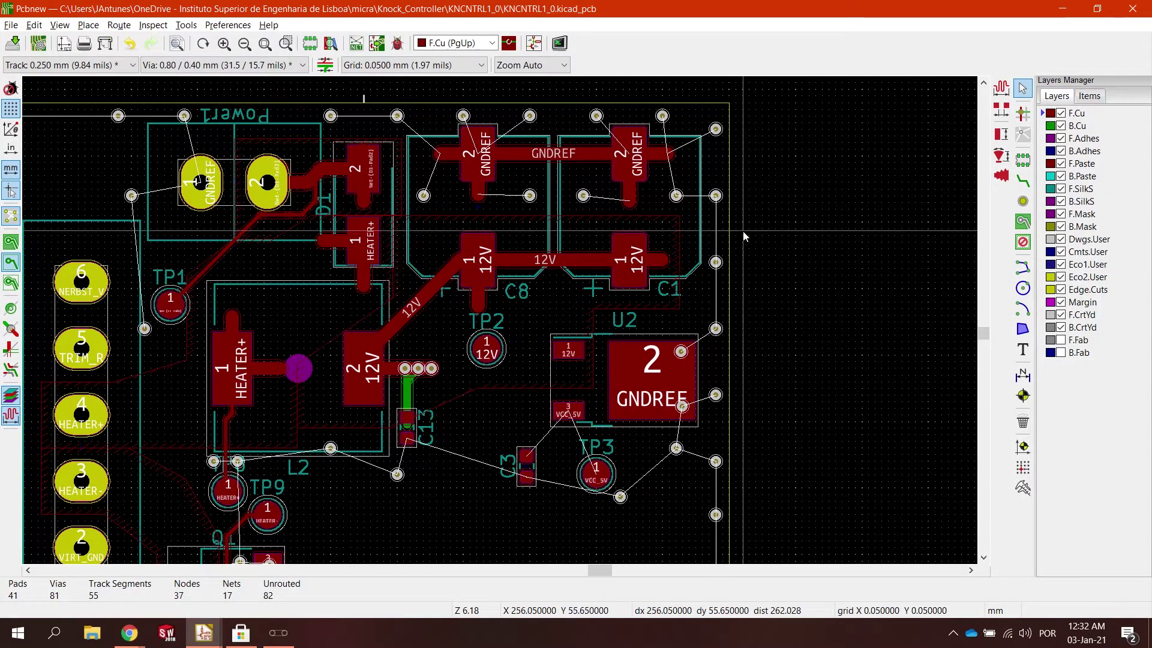
middle_click_drag(743, 234, 841, 201)
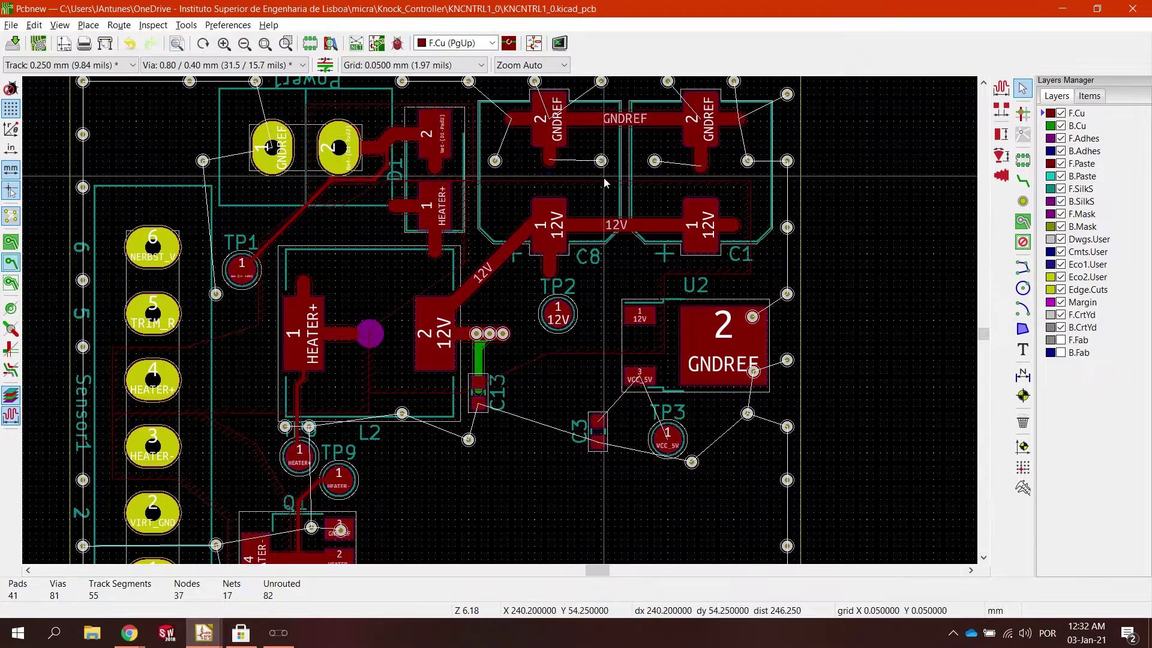
Check the outlines of the 12V, HEATER+ and HEATER- front copper zones, and turn on the display of filled zones.
left_click(649, 180)
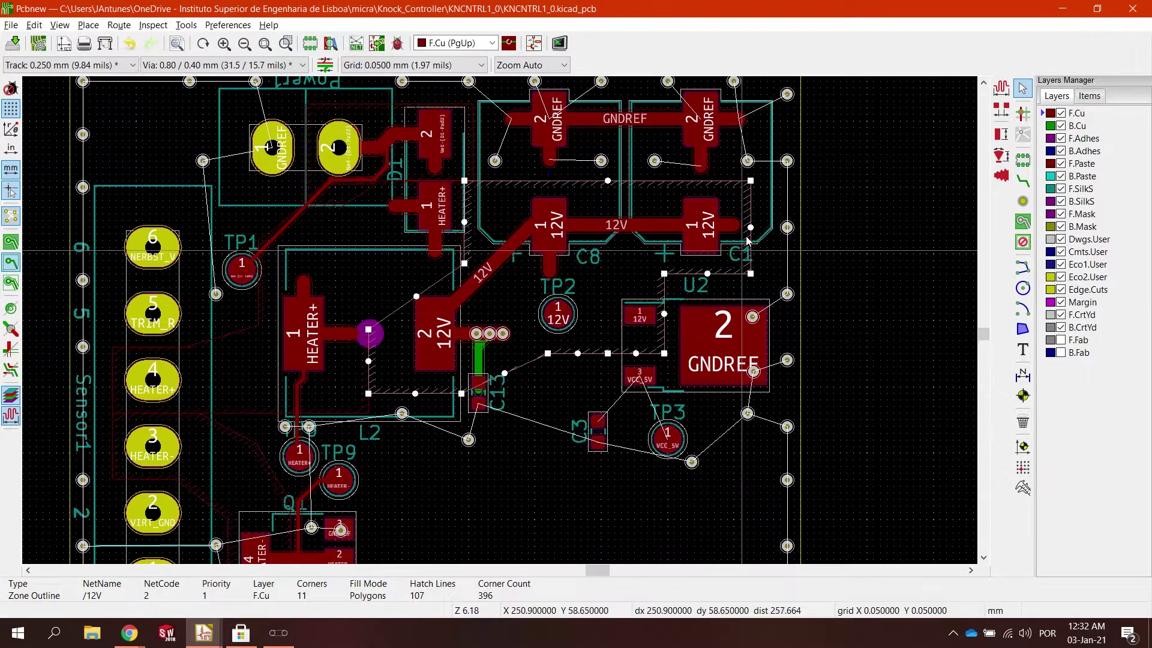
left_click(468, 114)
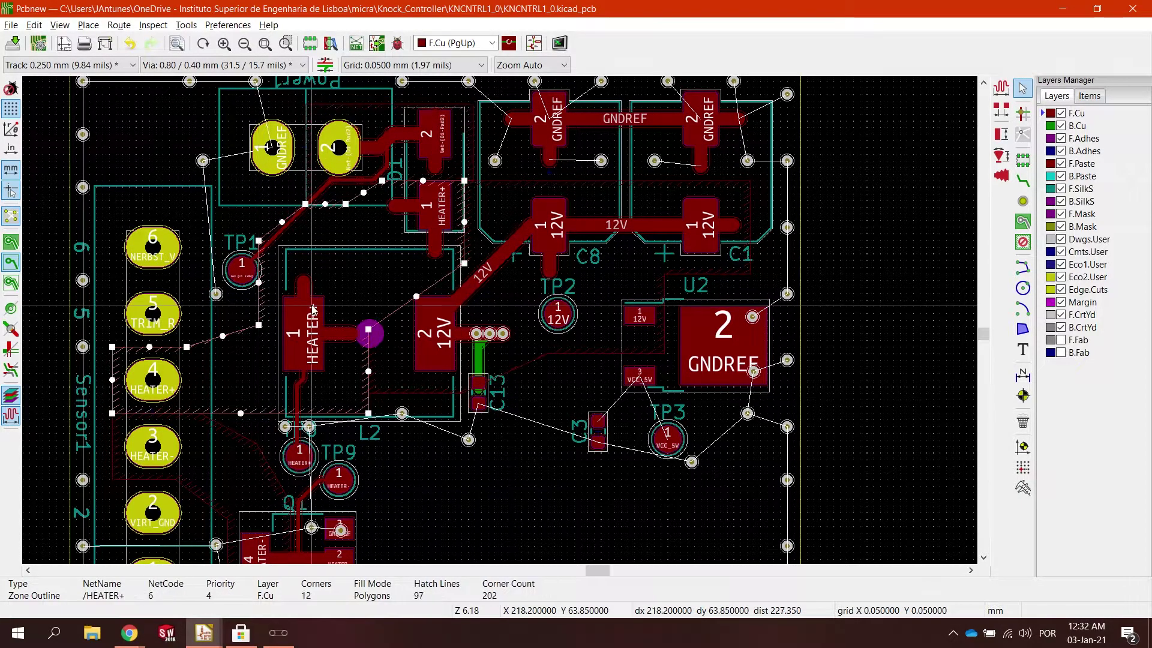
left_click(180, 356)
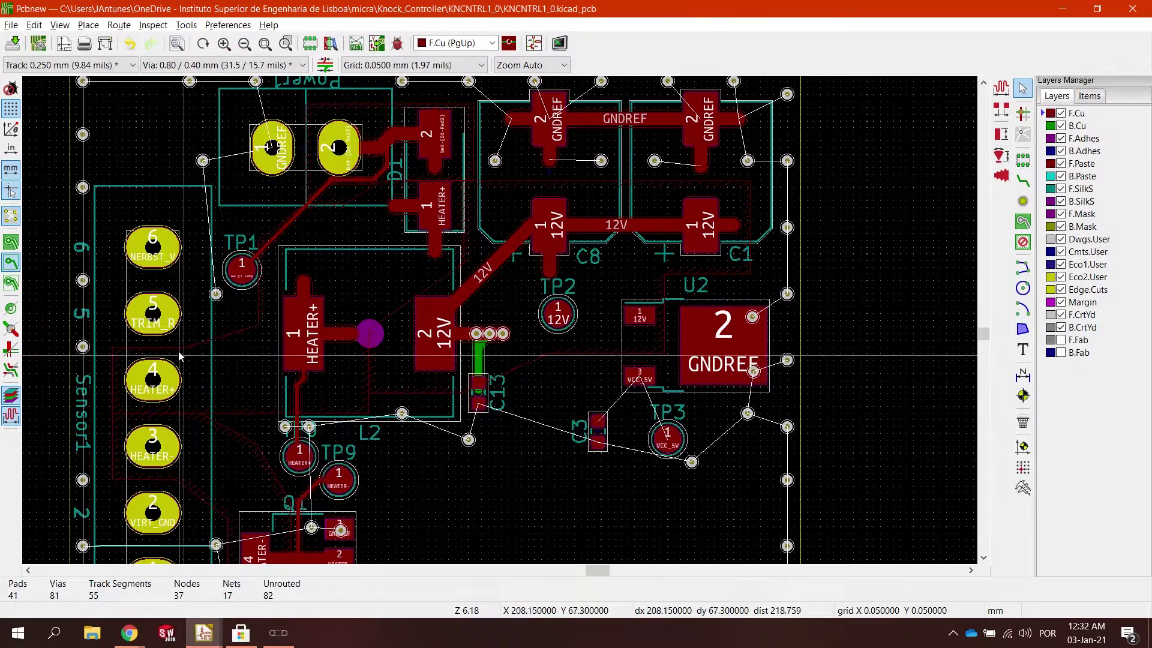
left_click(260, 450)
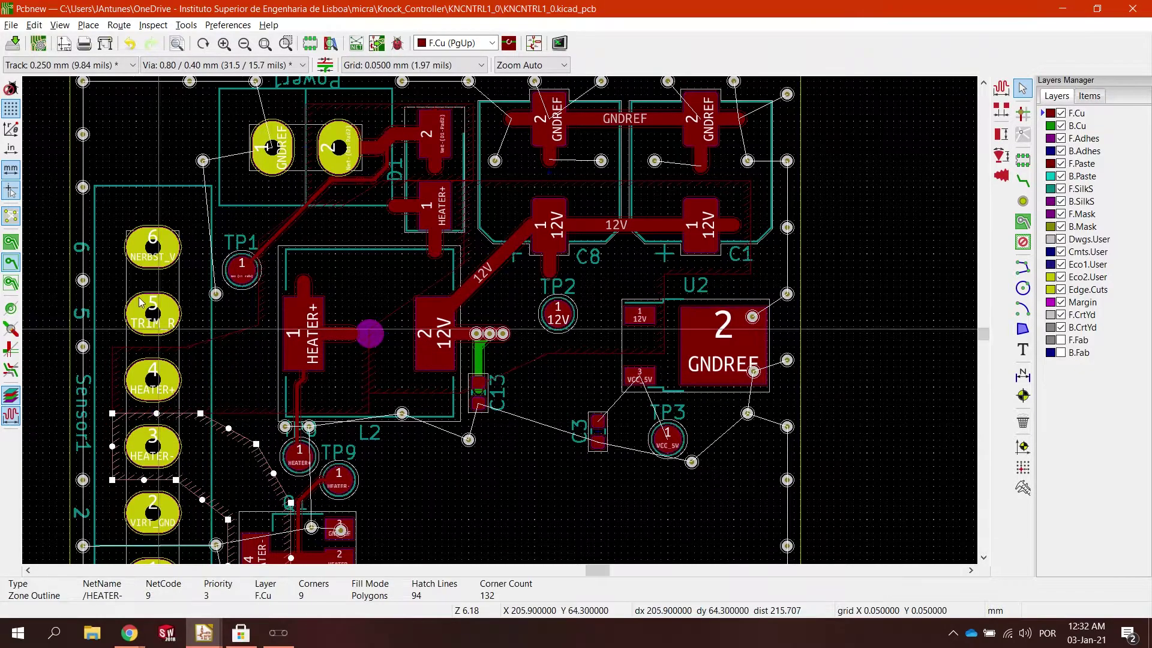
left_click(11, 242)
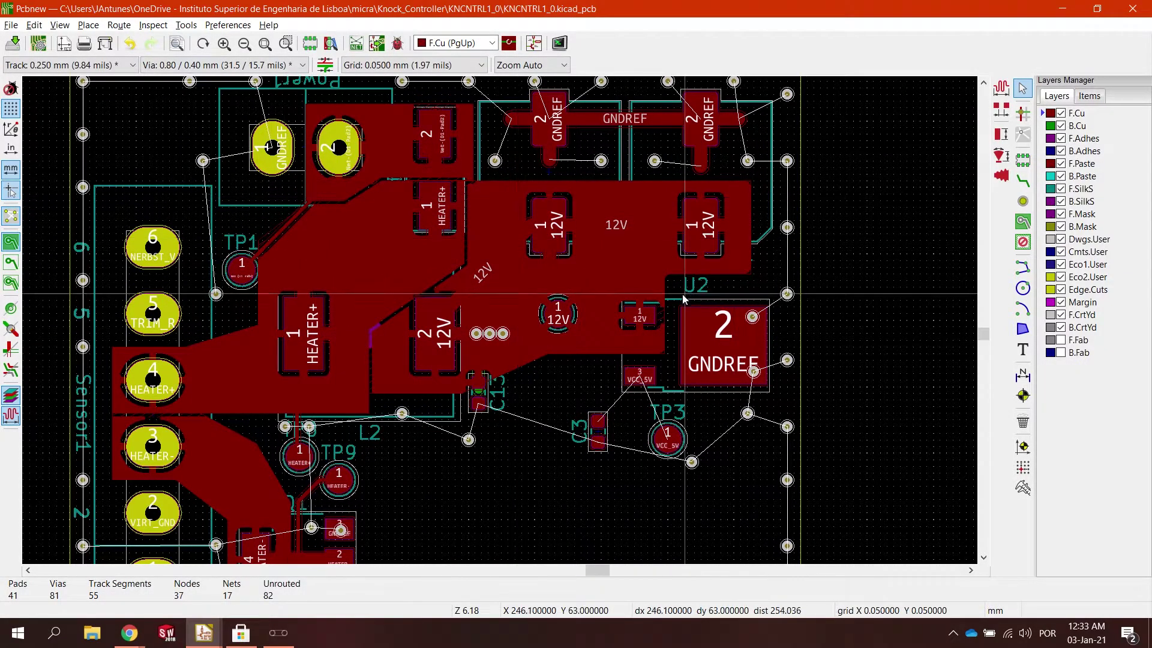
Start adding a copper zone and set the grid to 0.5000 mm.
scroll(782, 281, "down", 4)
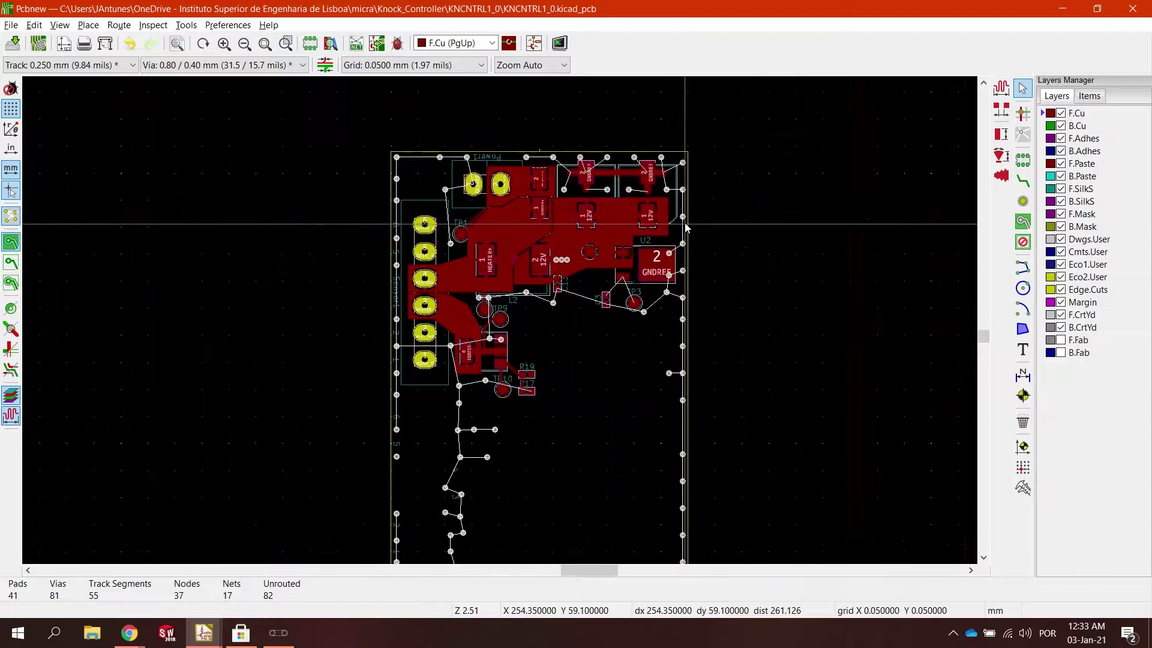
left_click(88, 27)
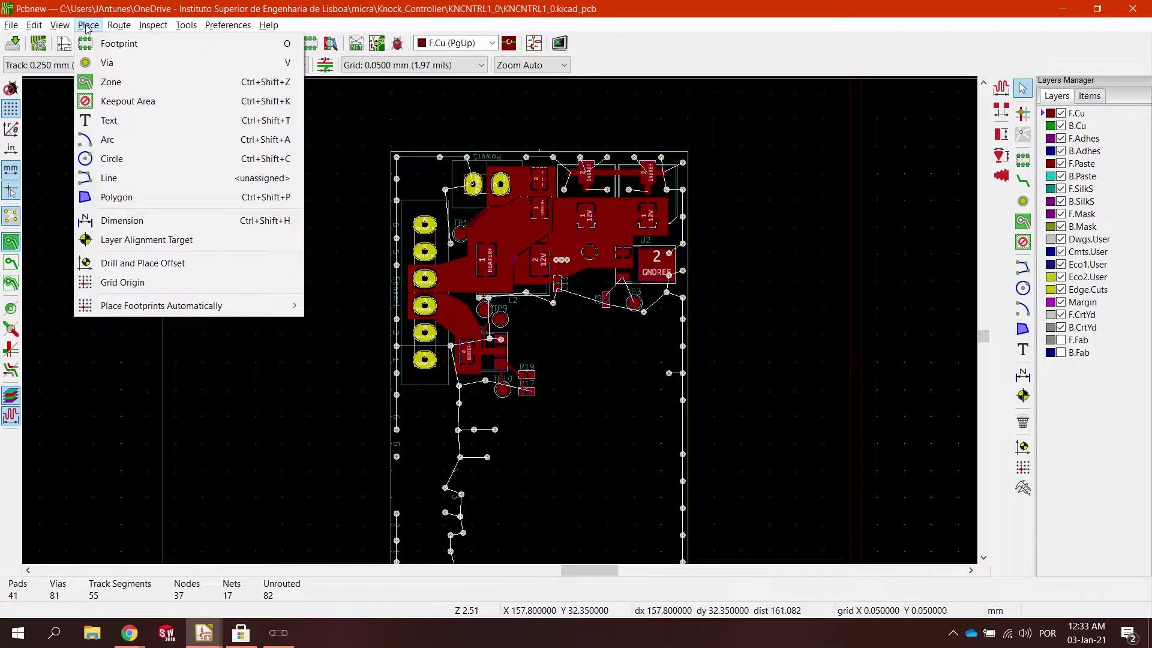
left_click(111, 82)
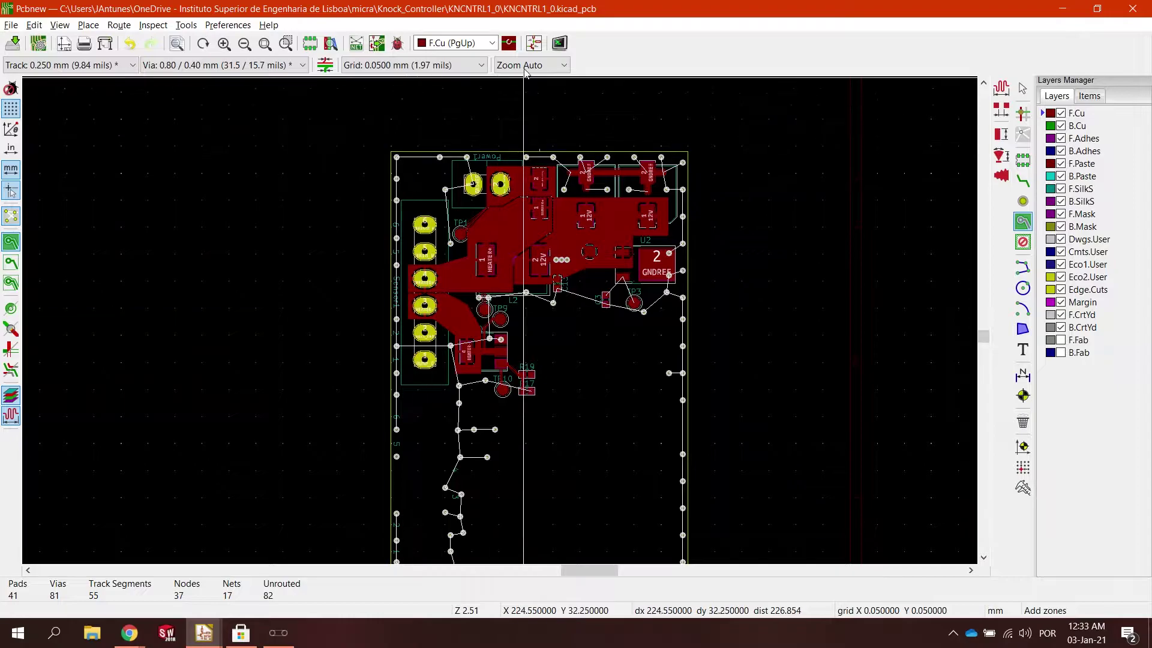
left_click(412, 65)
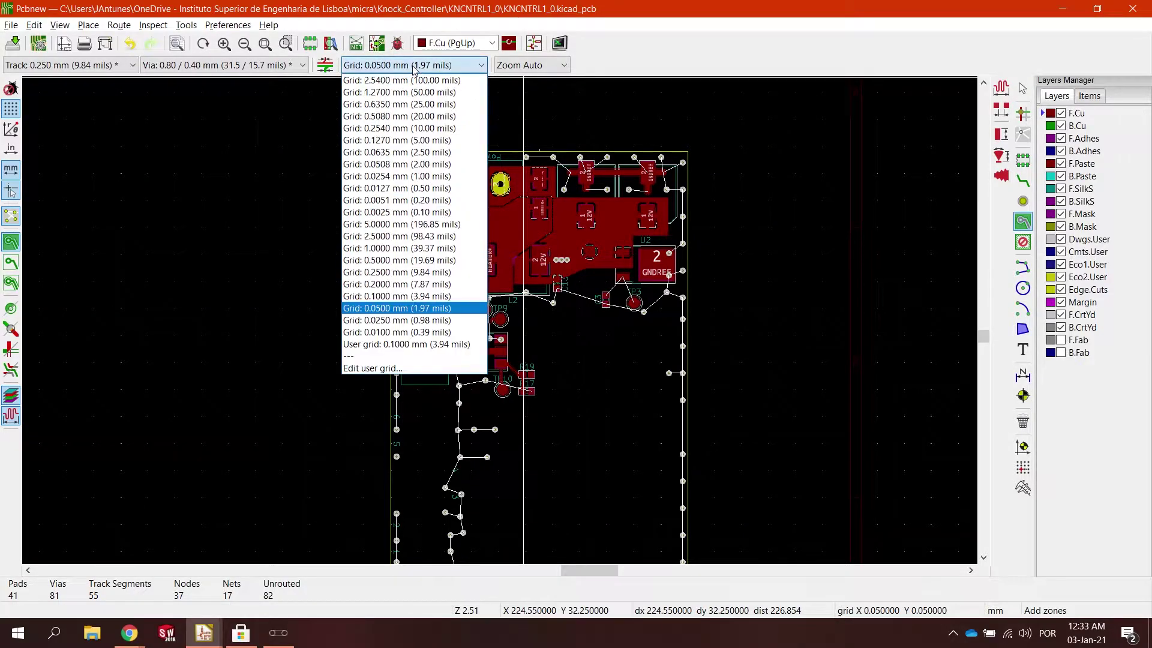
left_click(401, 260)
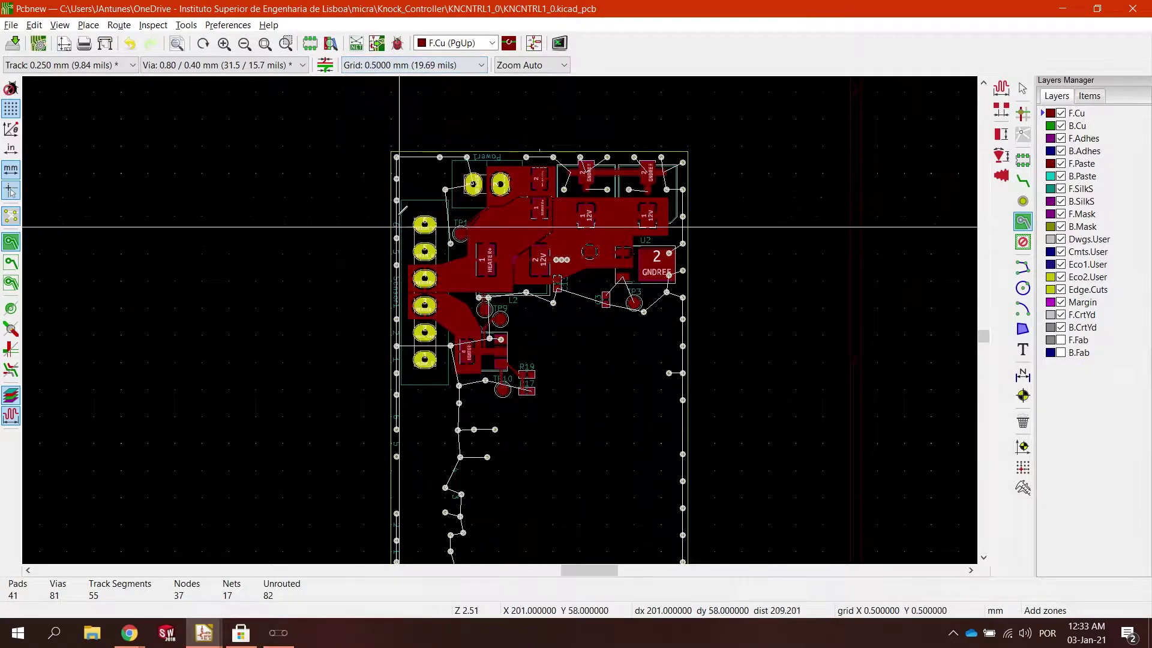
Start the zone at the board's upper-left corner on layer F.Cu with net GNDREF, 0.25 mm clearance and thermal relief pad connections.
left_click(391, 151)
left_click(511, 242)
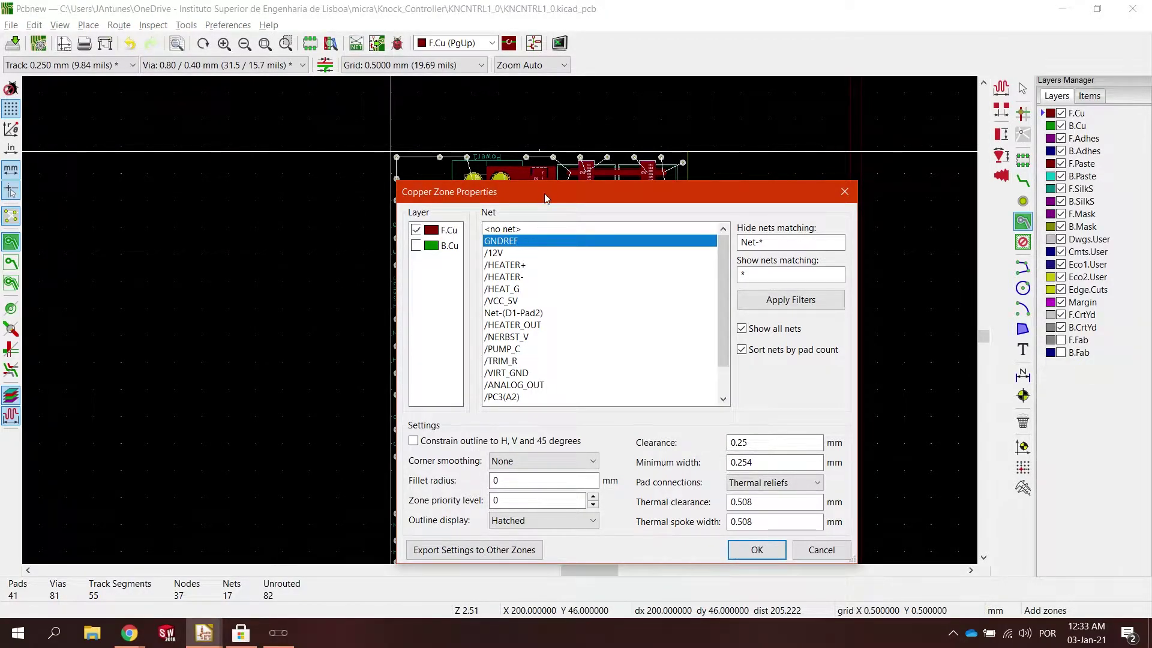
left_click_drag(544, 192, 543, 142)
left_click(521, 413)
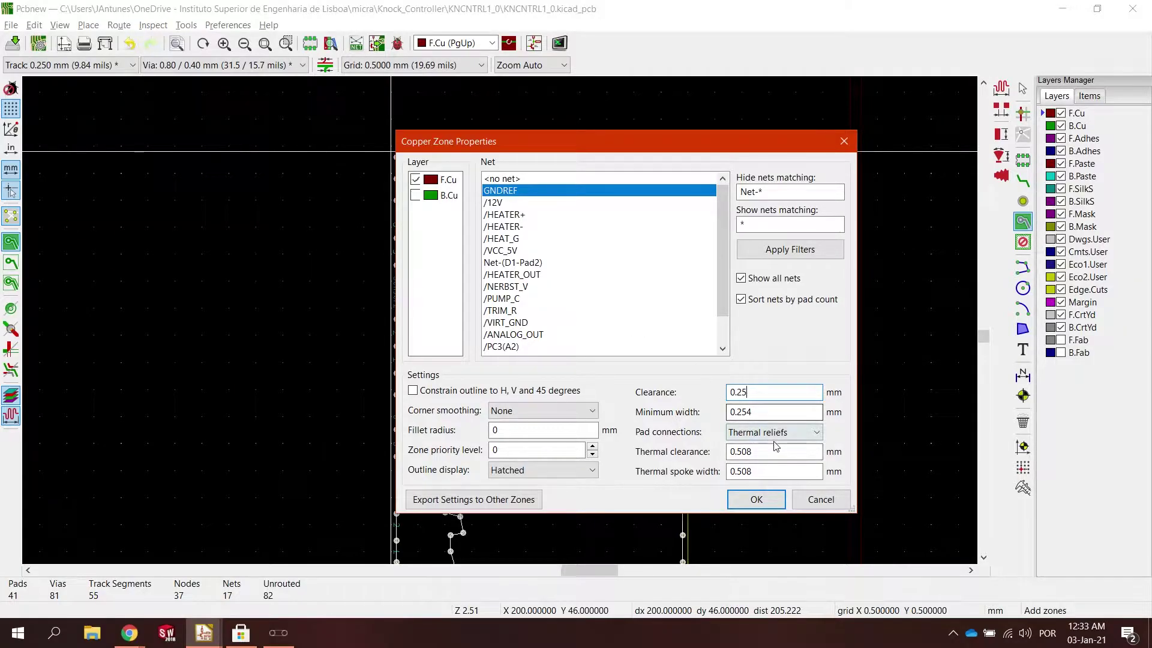
left_click(756, 499)
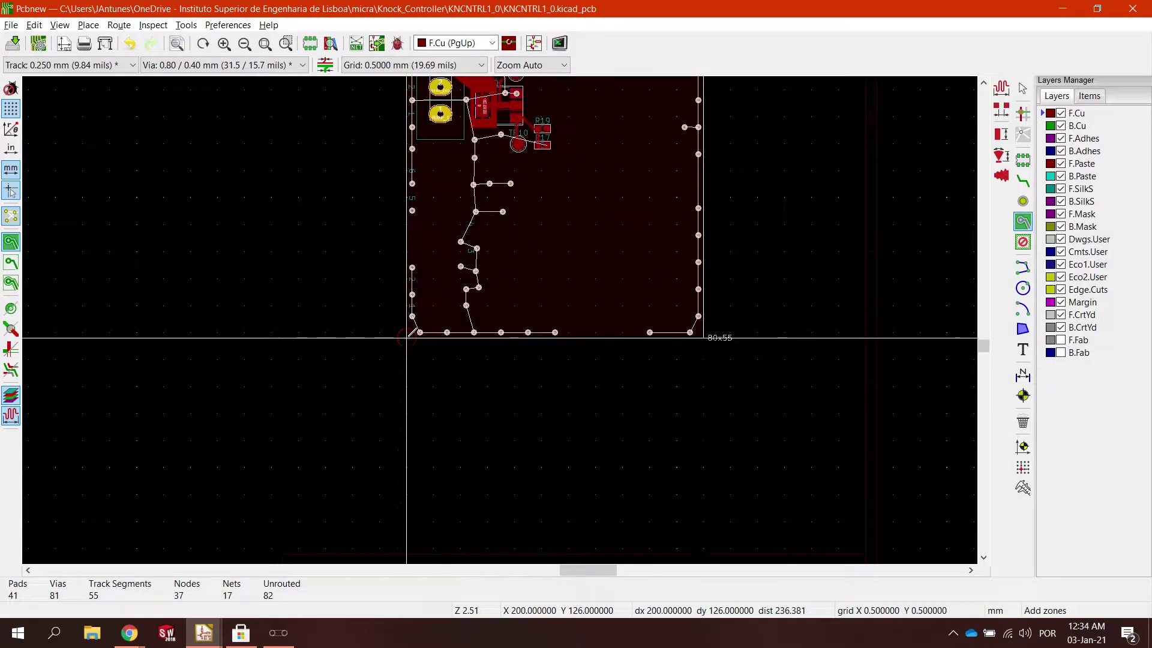
Complete the GNDREF zone outline around the corners of the 80x55 board and leave the zone tool.
double_click(703, 337)
scroll(384, 120, "up", 5)
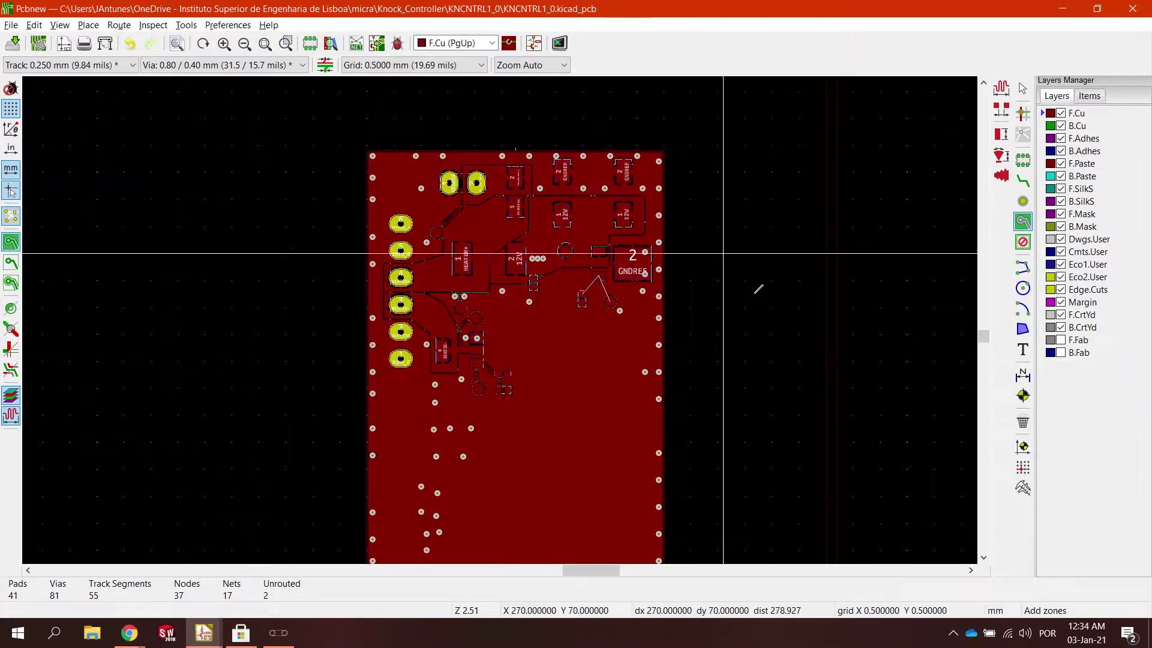
key("Escape")
Examine the filled ground zone around the pads and vias in the layout and in the 3D Viewer.
scroll(621, 208, "up", 4)
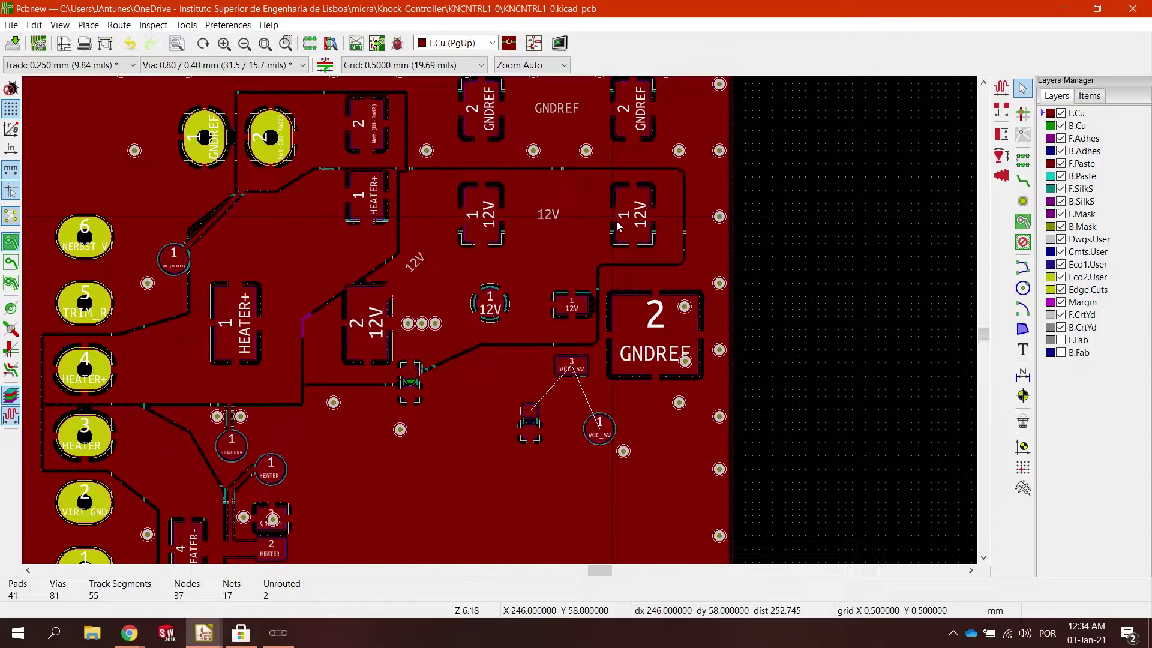
scroll(378, 336, "down", 3)
scroll(378, 336, "left", 2)
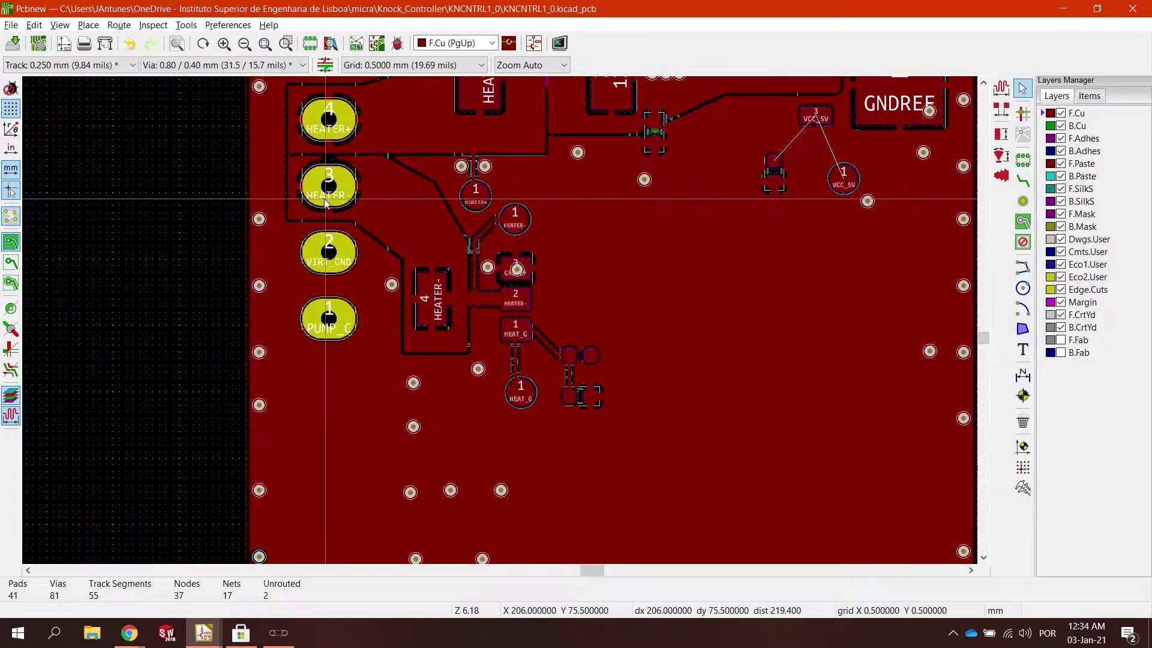
scroll(432, 282, "right", 4)
scroll(468, 252, "up", 5)
scroll(456, 223, "up", 2)
scroll(424, 224, "right", 3)
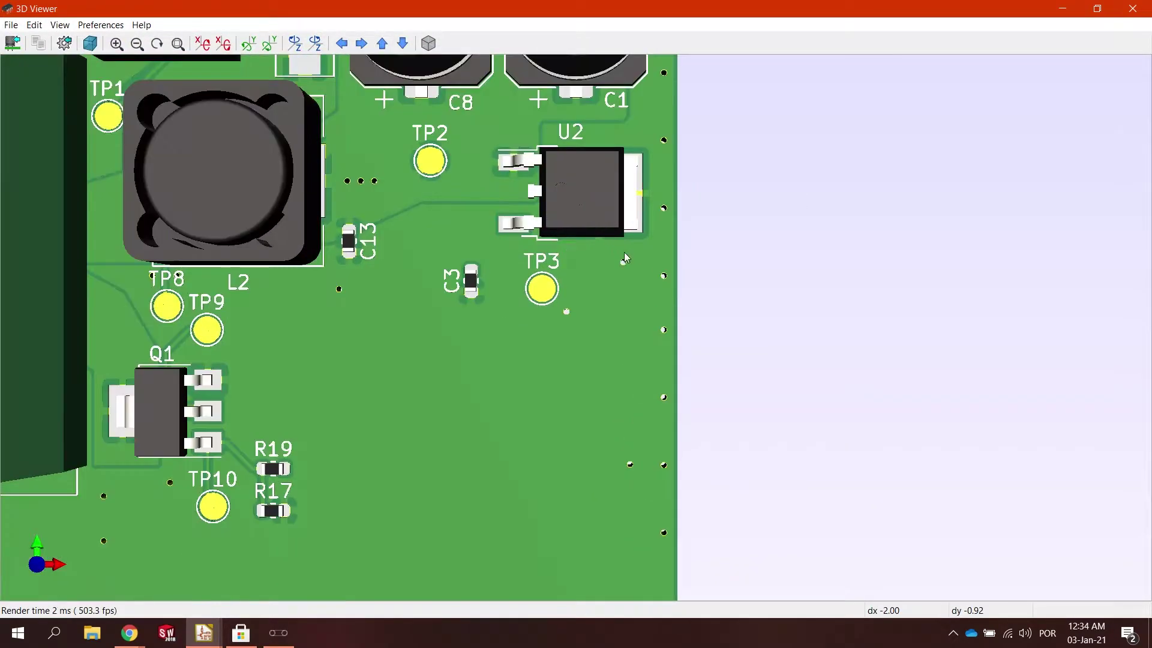
middle_click_drag(452, 382, 700, 207)
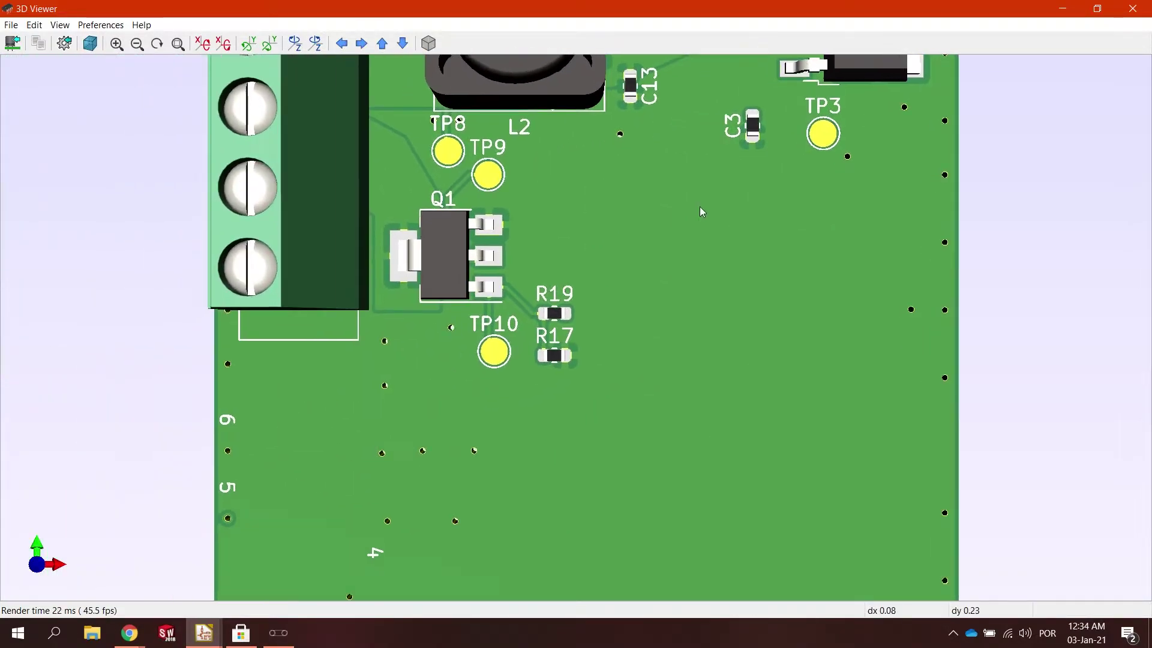
left_click(1125, 15)
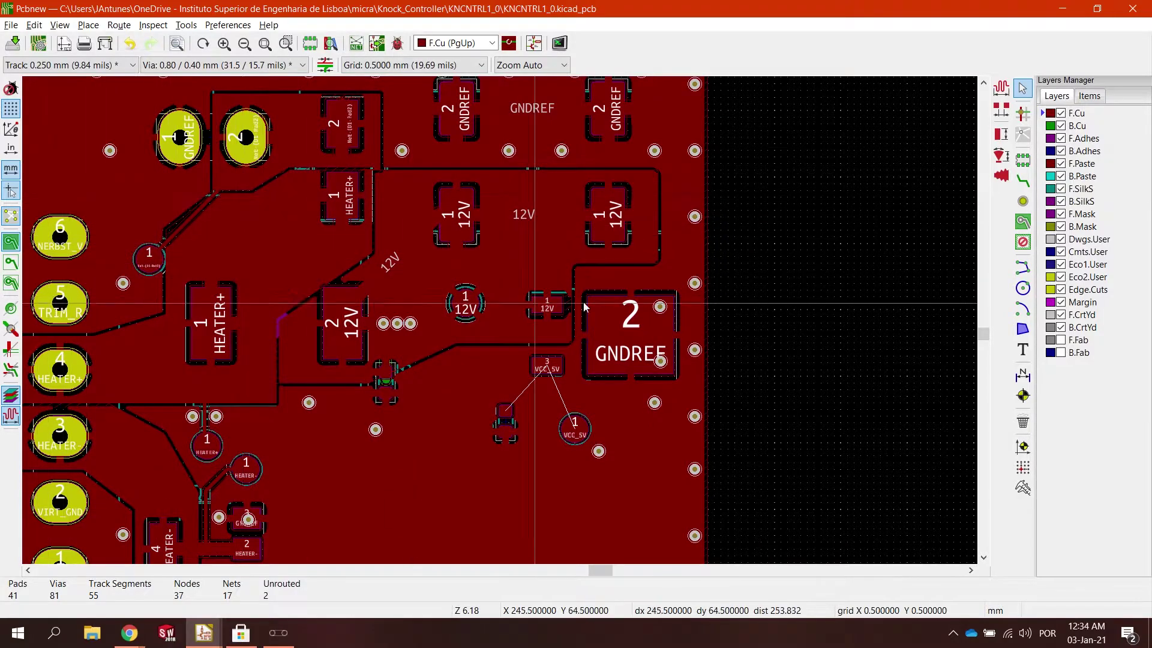
Hide the zone fills and examine the large GNDREF pad of U2 with its surrounding vias.
scroll(660, 282, "up", 1)
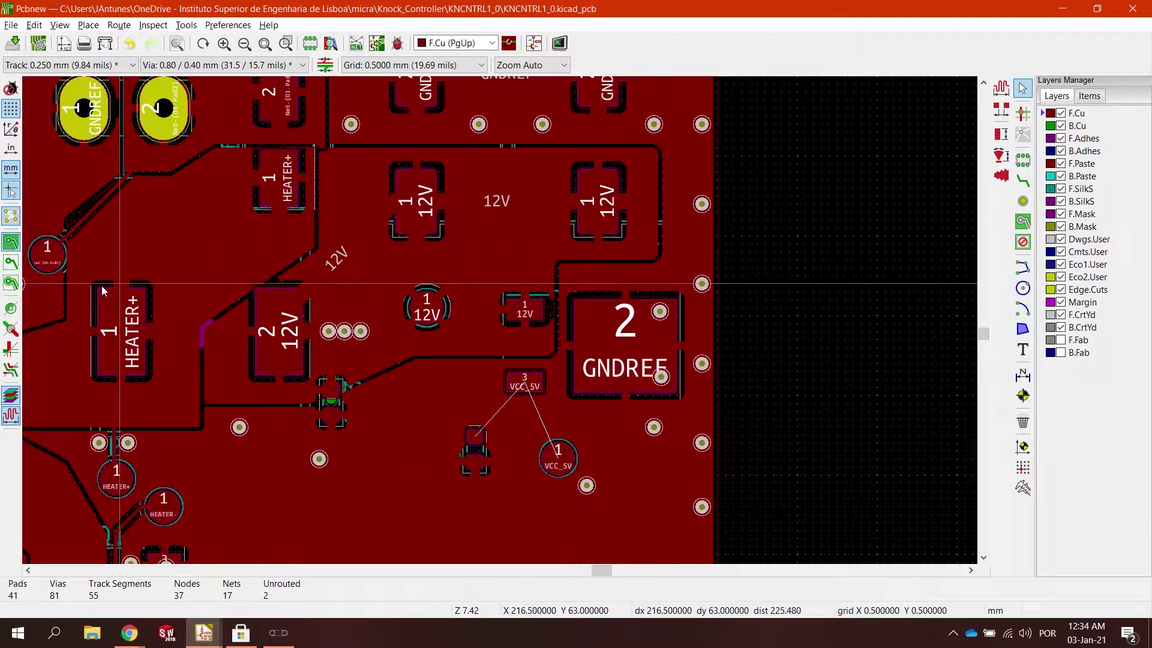
left_click(10, 262)
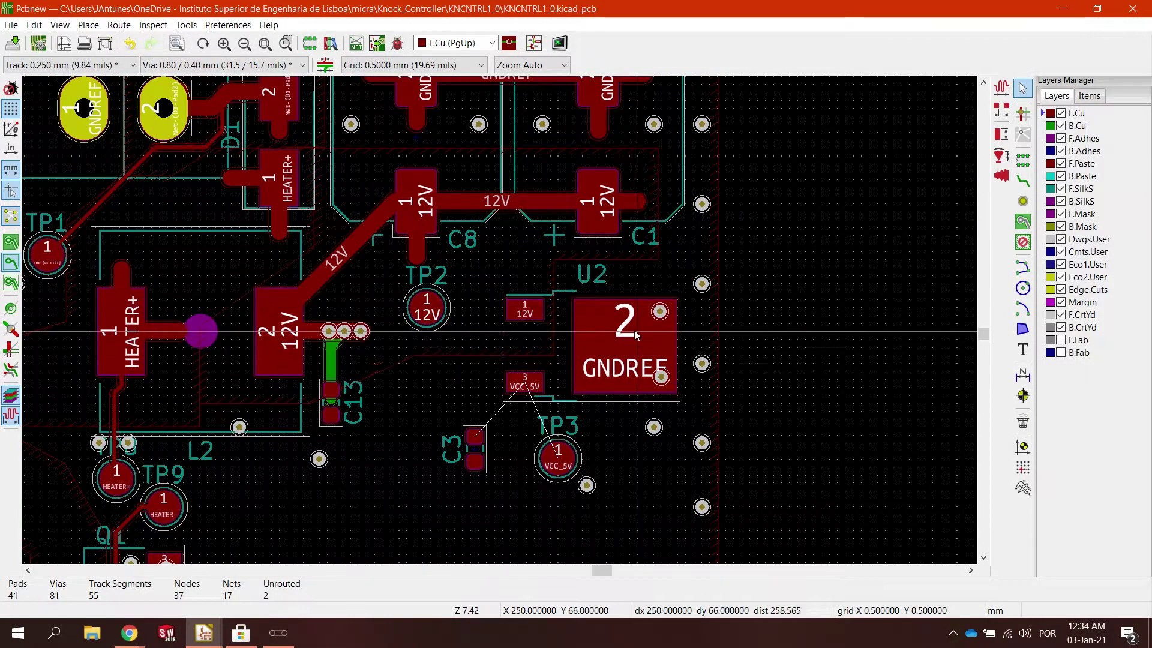
left_click(634, 330)
left_click(690, 364)
scroll(766, 324, "up", 5)
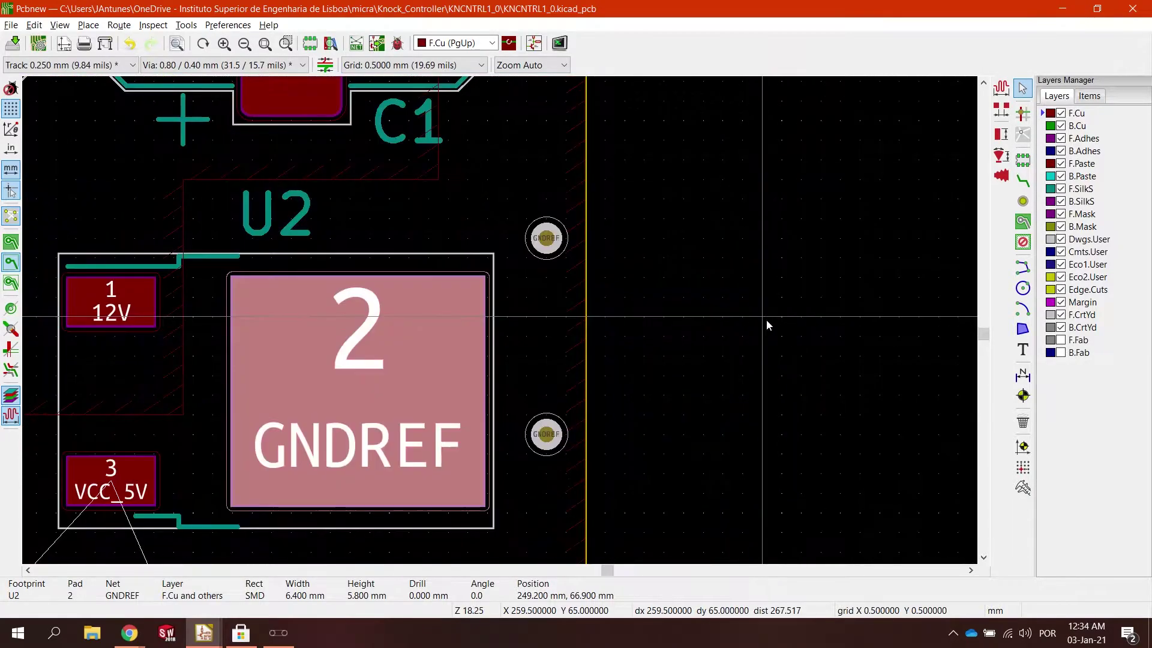
left_click(766, 319)
scroll(765, 319, "down", 1)
middle_click_drag(656, 314, 819, 239)
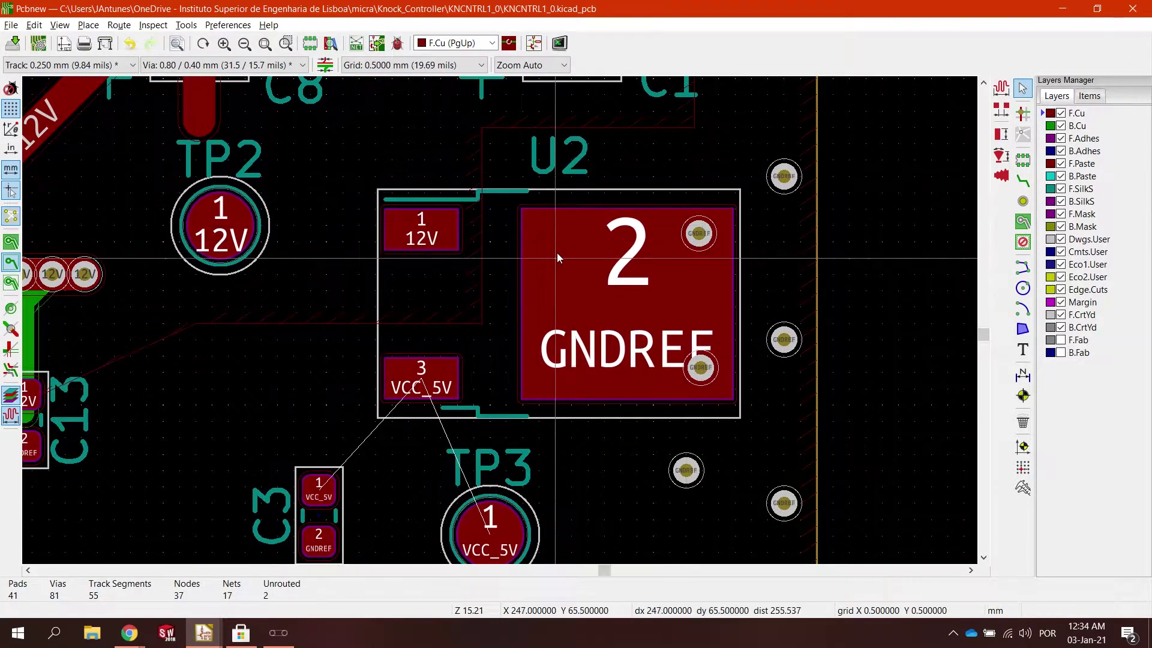
scroll(560, 252, "down", 1)
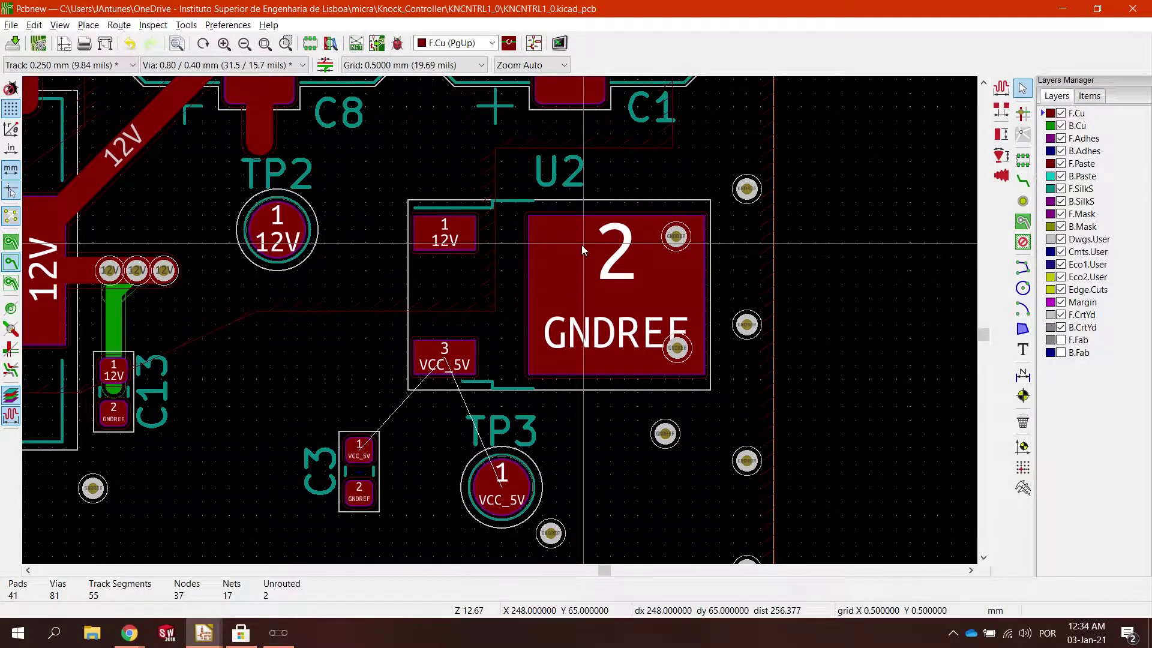
Refill all zones to check how the ground copper connects to U2's GNDREF pad.
left_click(614, 293)
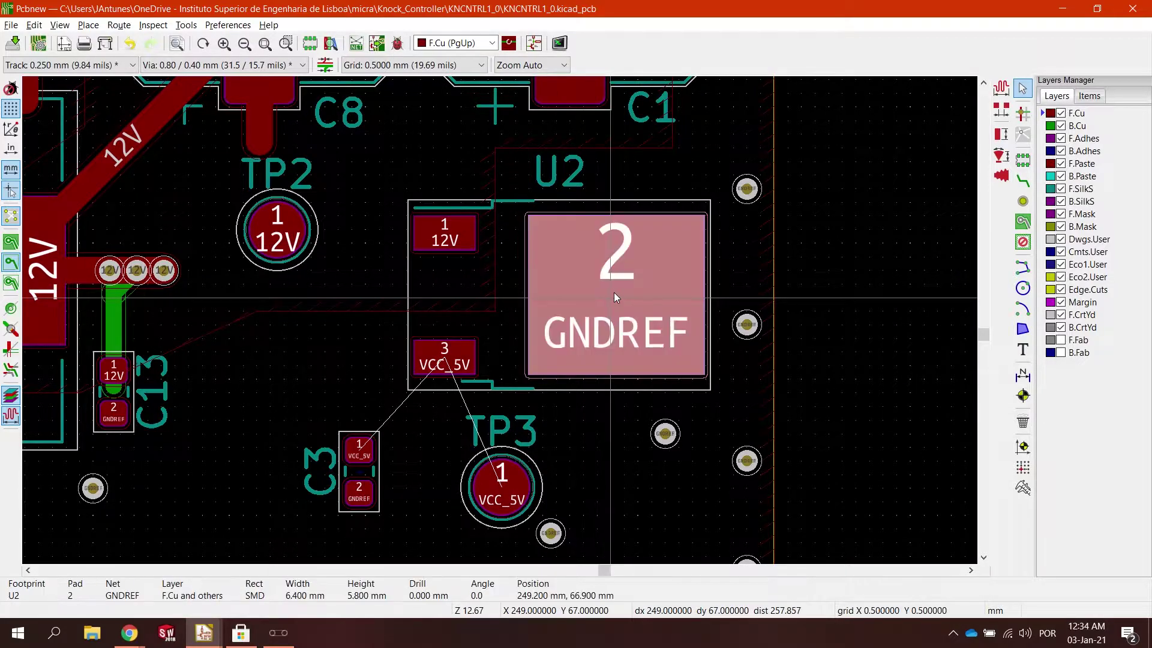
key("b")
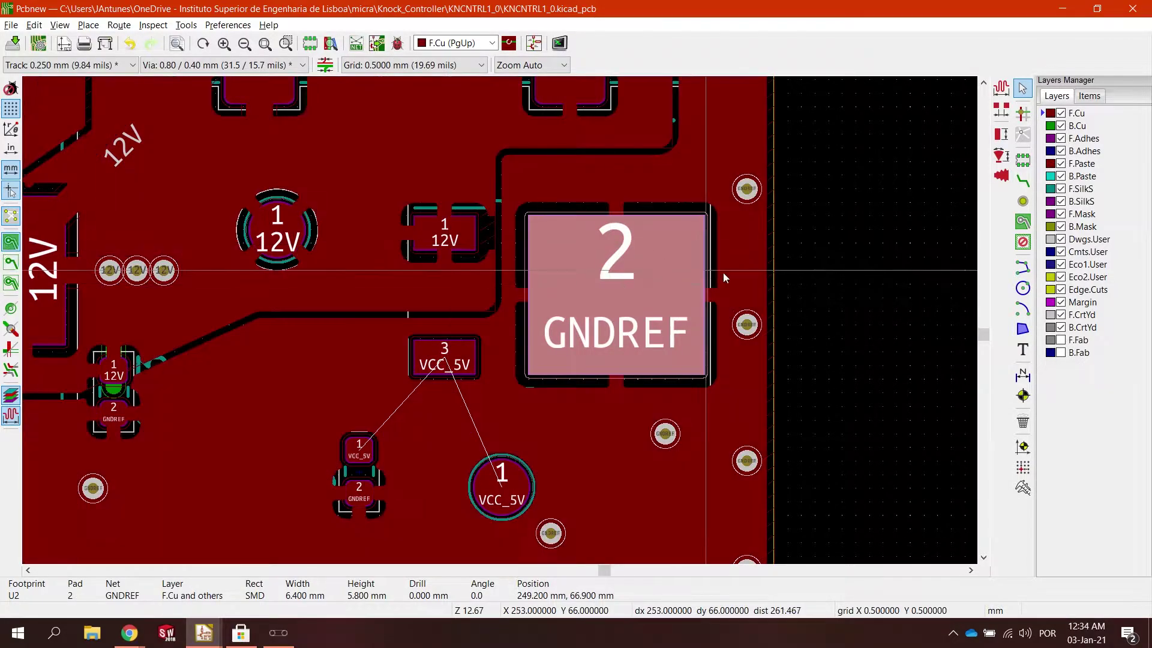
key("Escape")
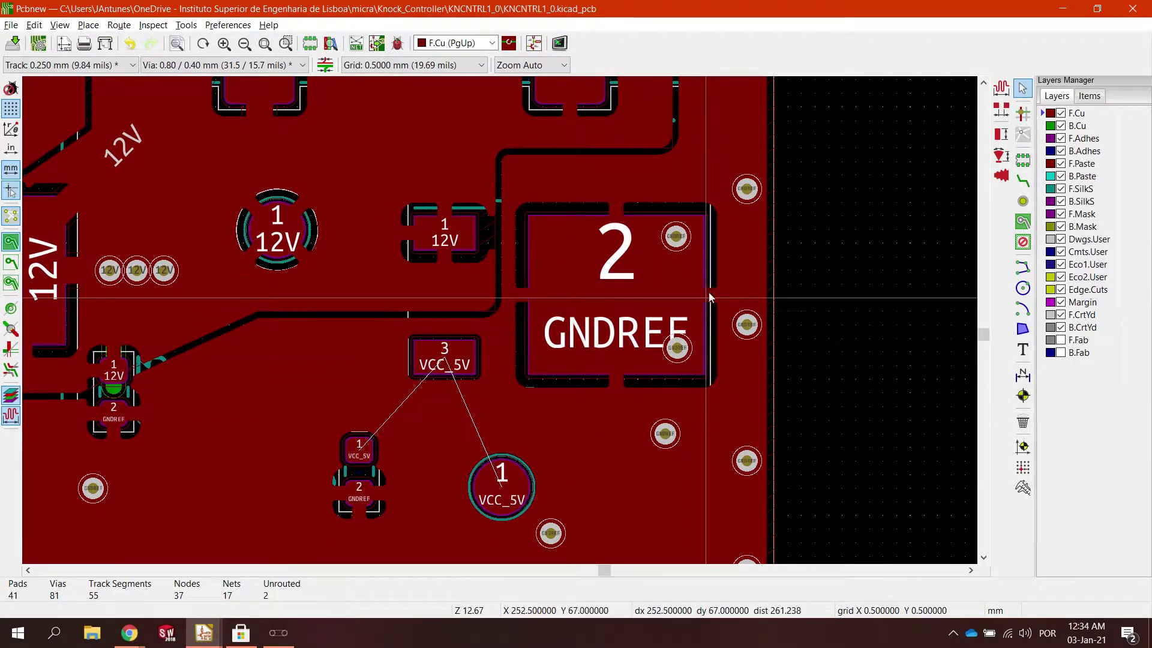
Set the GNDREF copper zone's pad connections to Solid and check how the zone meets the ground pads.
left_click(545, 422)
left_click(571, 429)
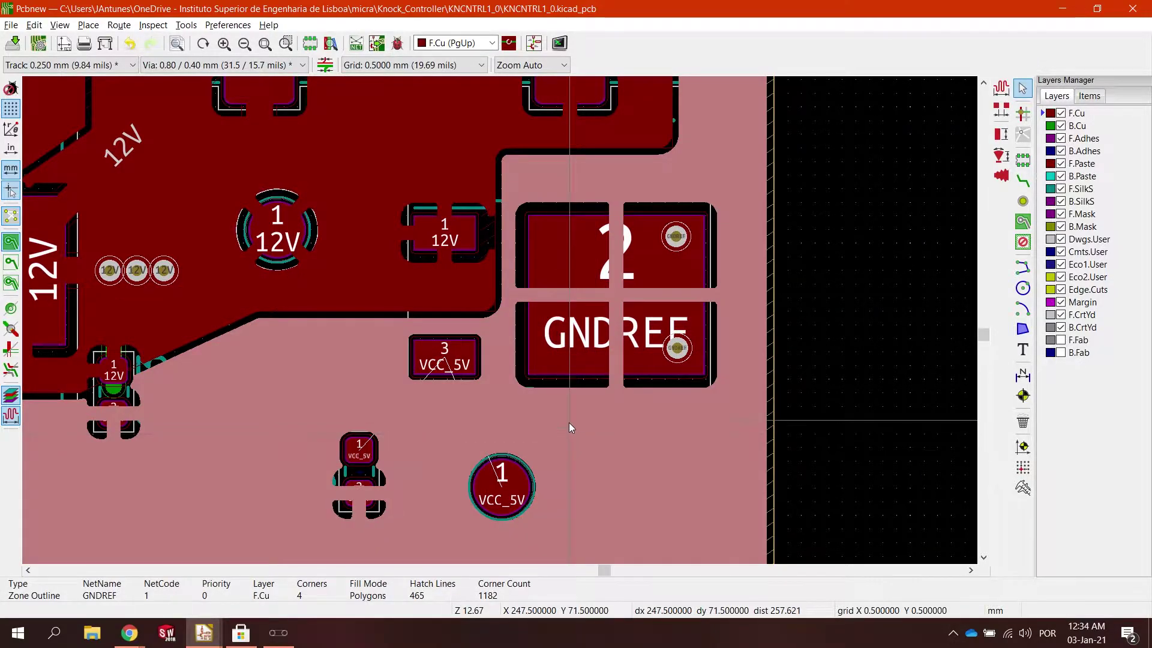
right_click(568, 423)
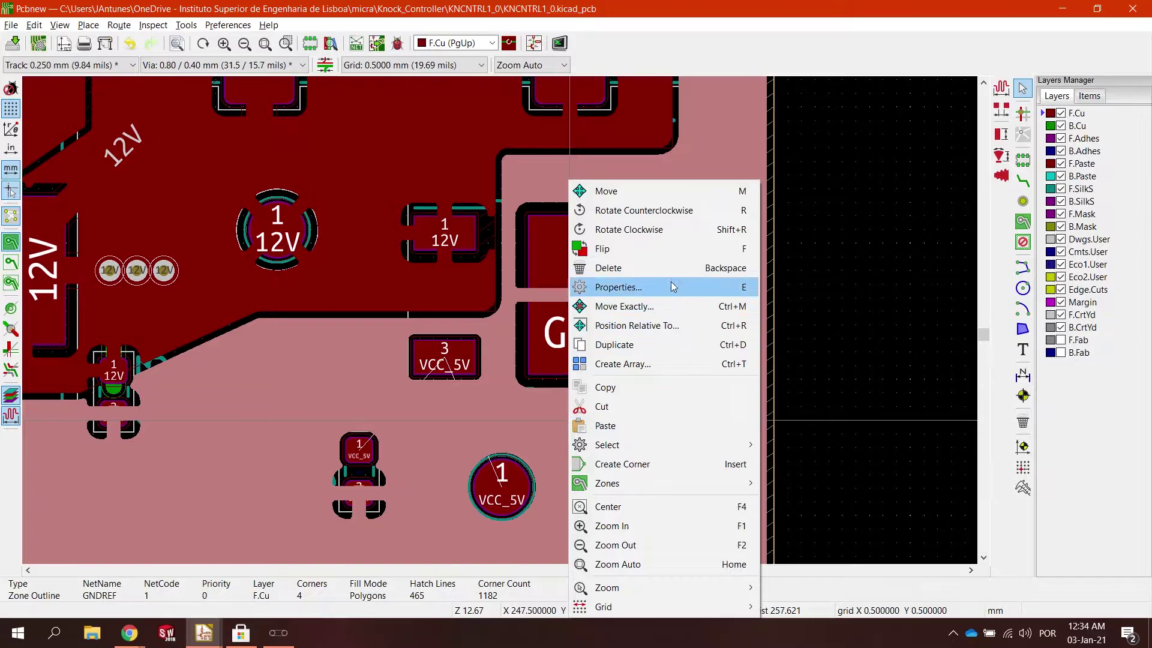
left_click(616, 288)
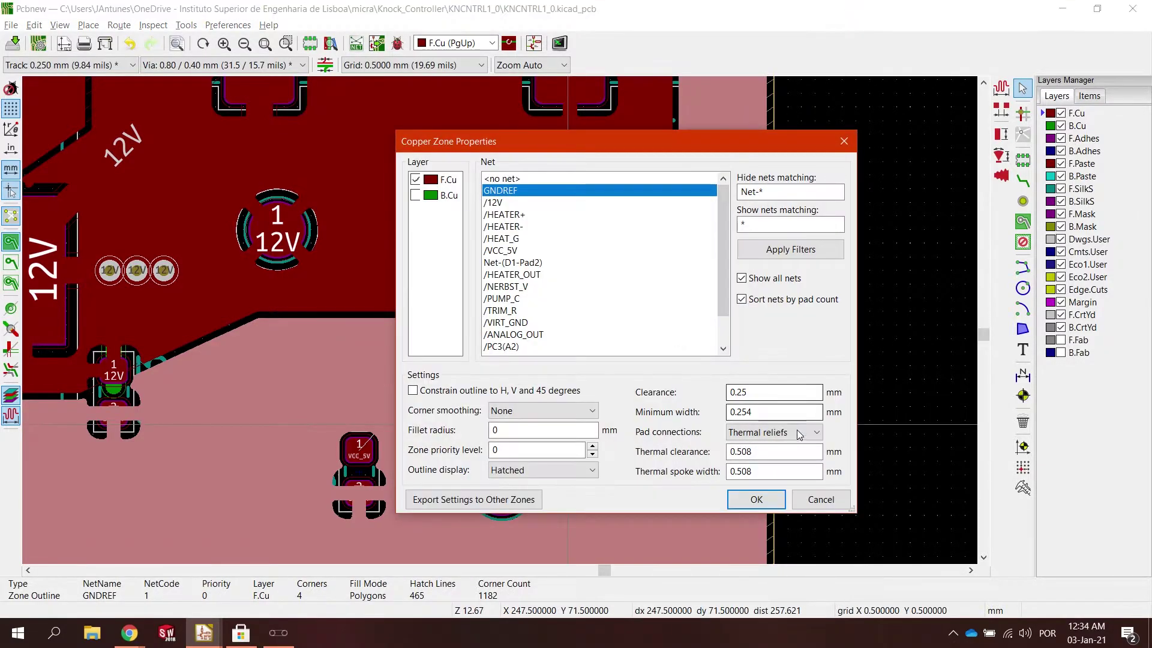
left_click(769, 432)
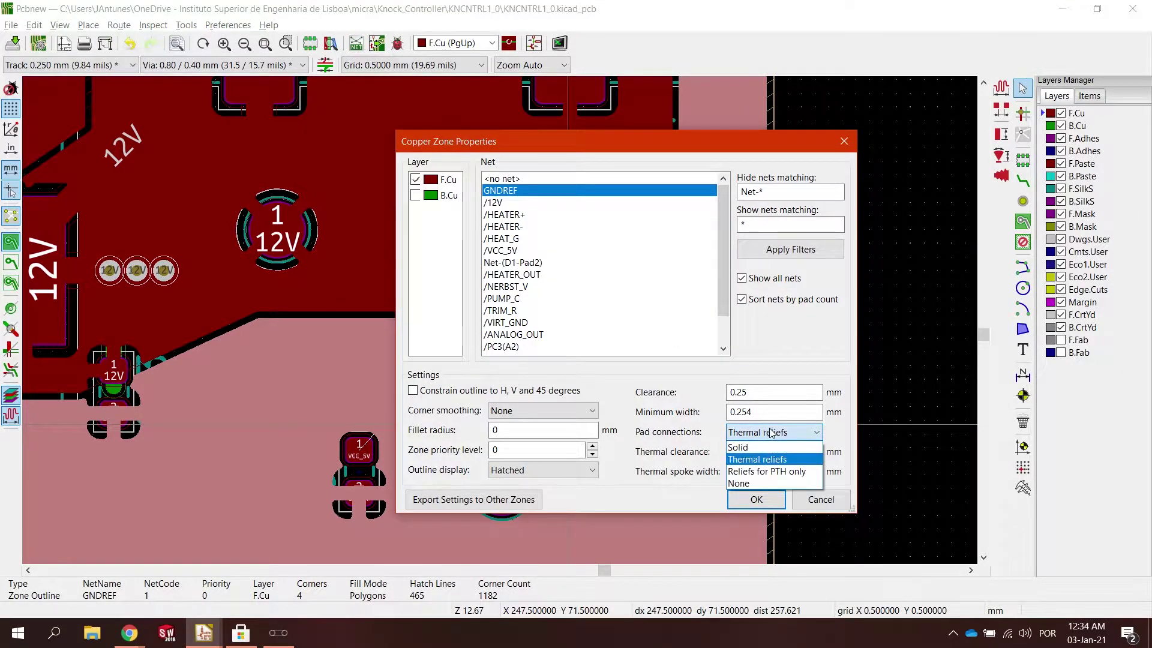
left_click(670, 142)
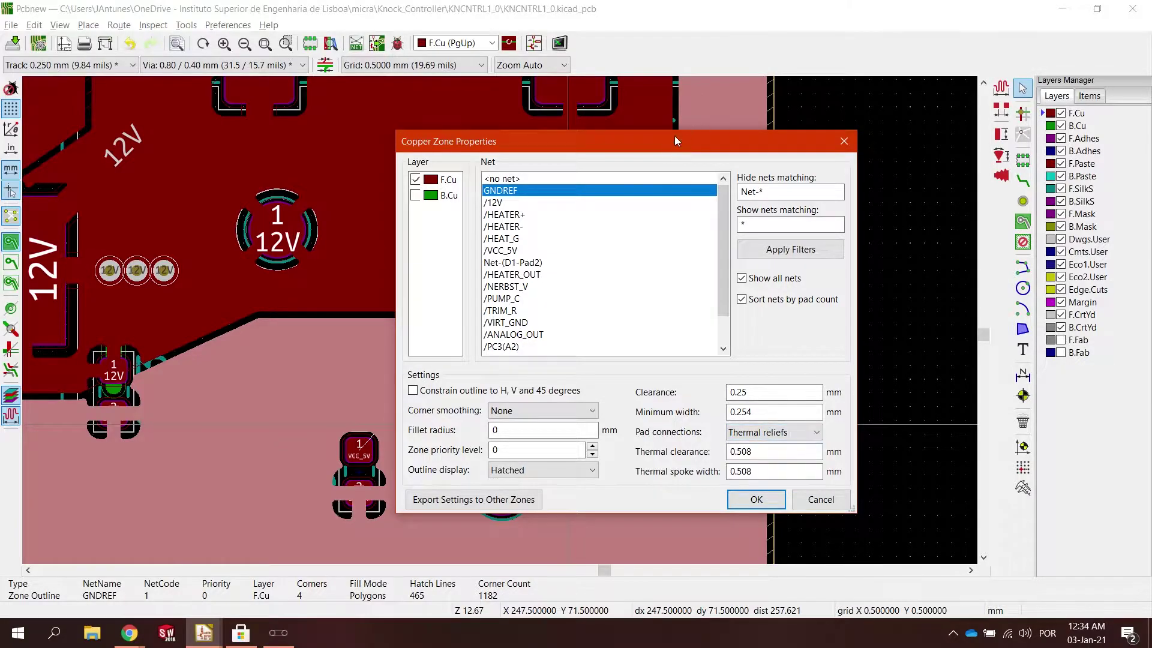
left_click_drag(675, 141, 742, 82)
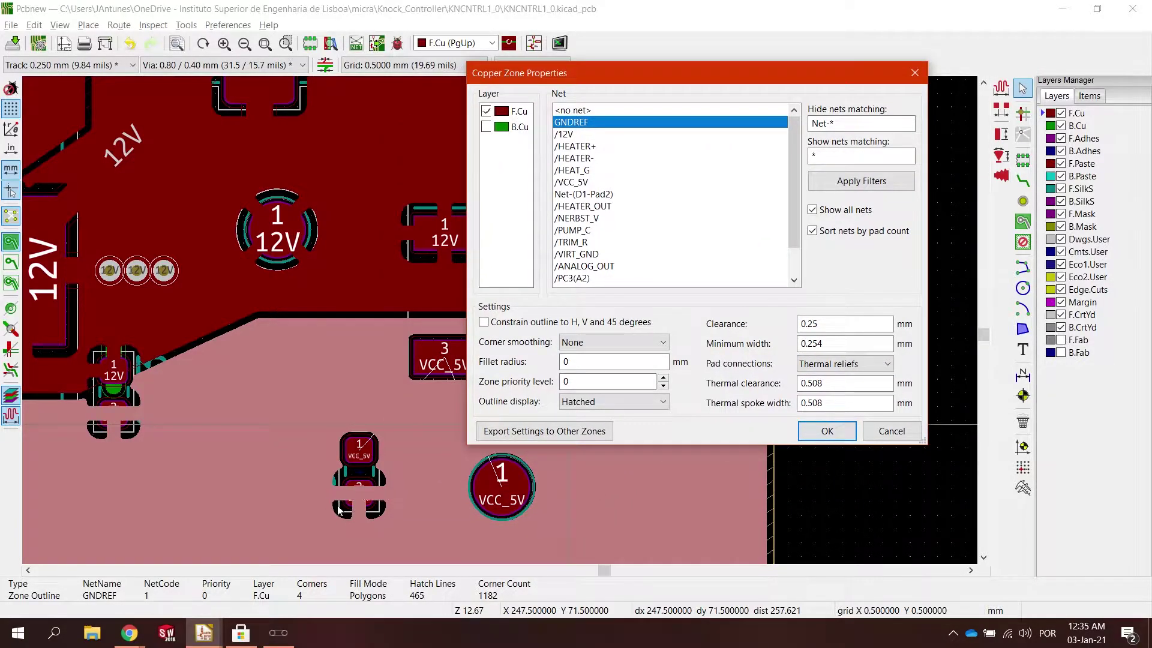
left_click(821, 364)
left_click(826, 375)
left_click(826, 430)
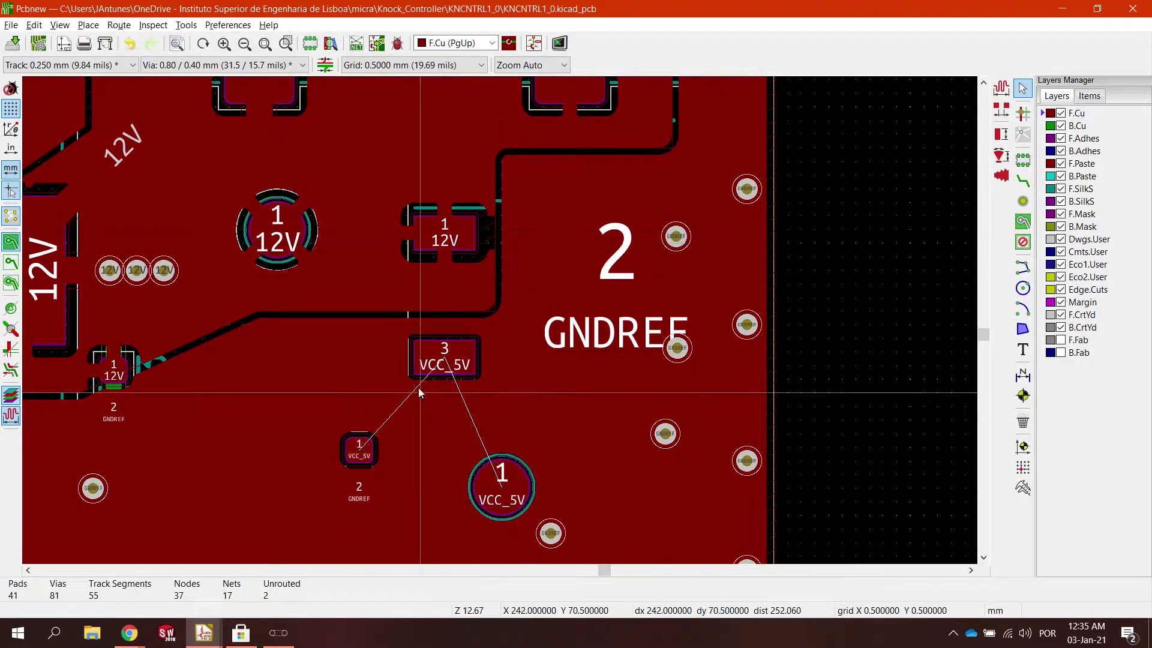
left_click(301, 381)
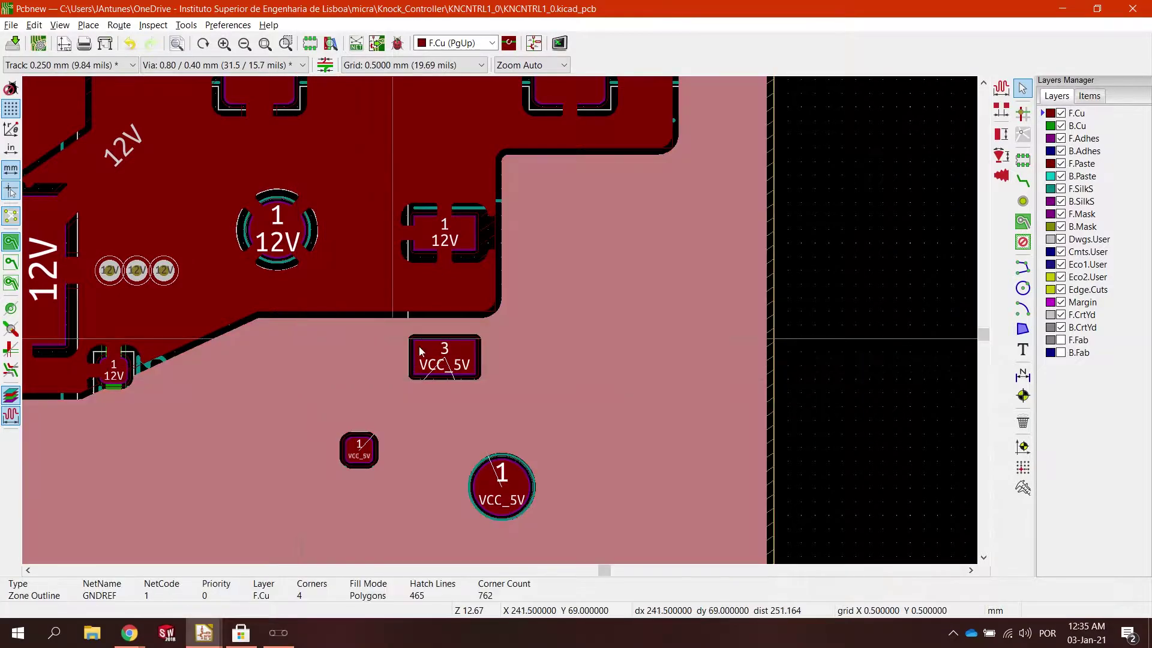
left_click(815, 235)
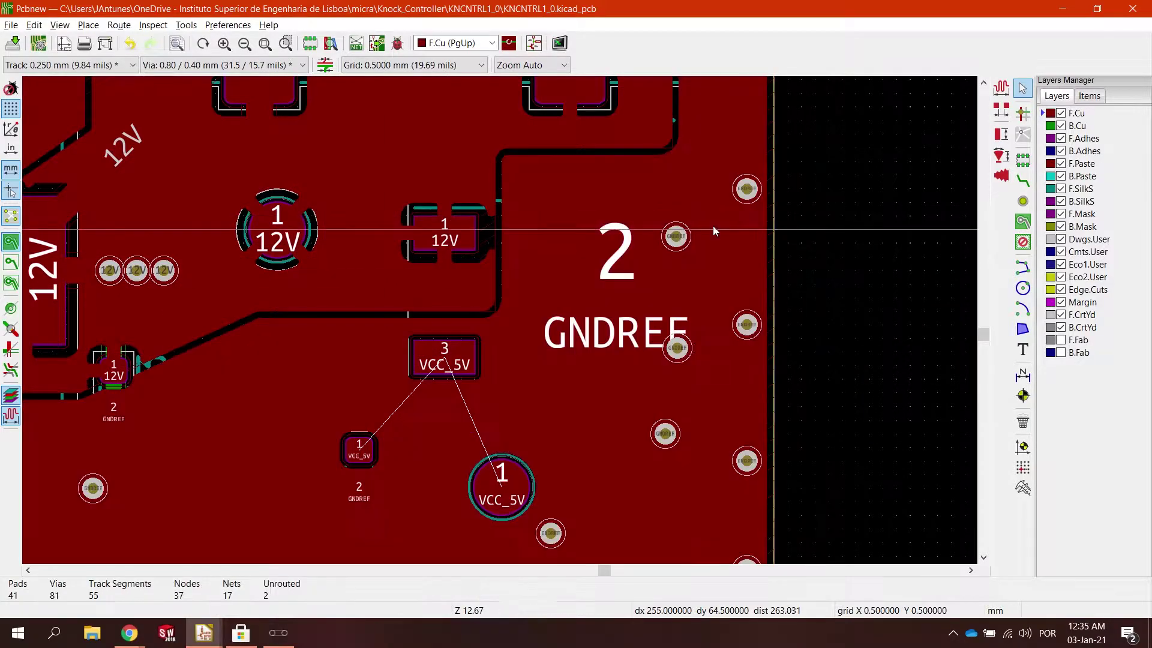
Switch the GNDREF zone's pad connections to Thermal reliefs and enter a larger thermal spoke width.
left_click(588, 423)
double_click(588, 420)
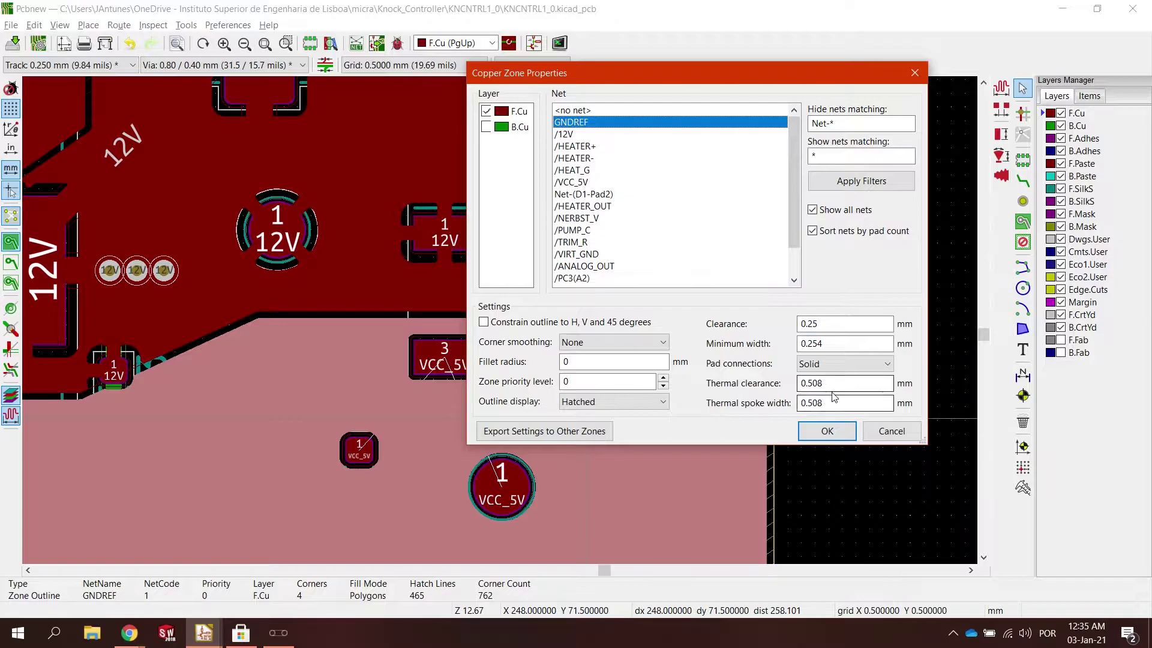
left_click(843, 364)
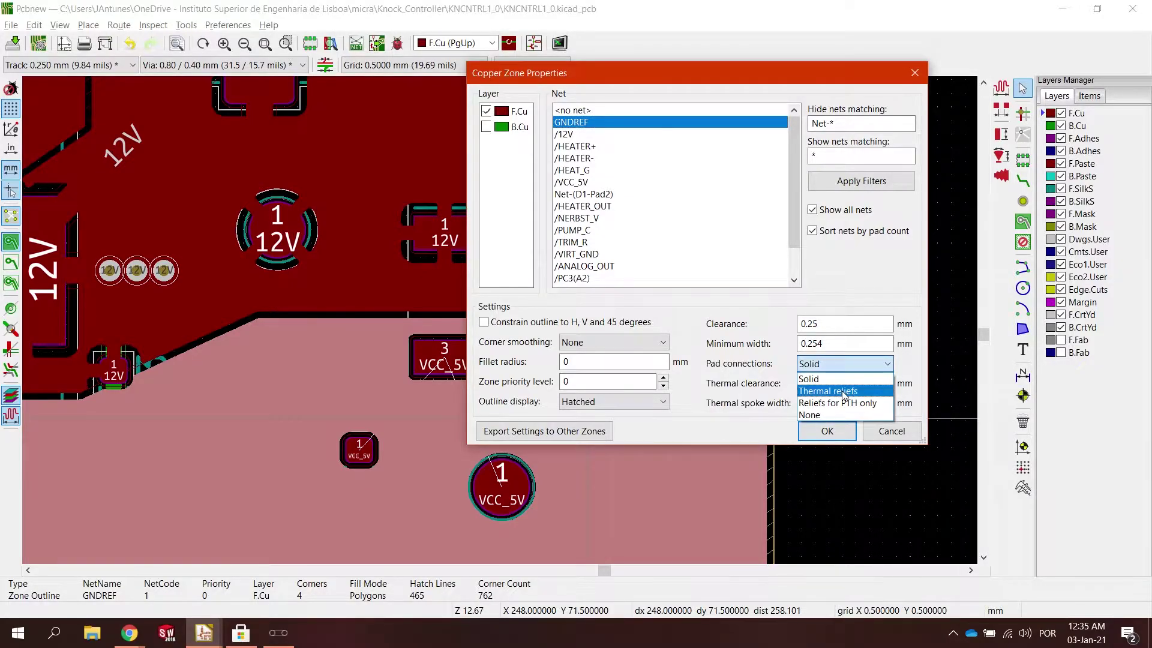
left_click(843, 392)
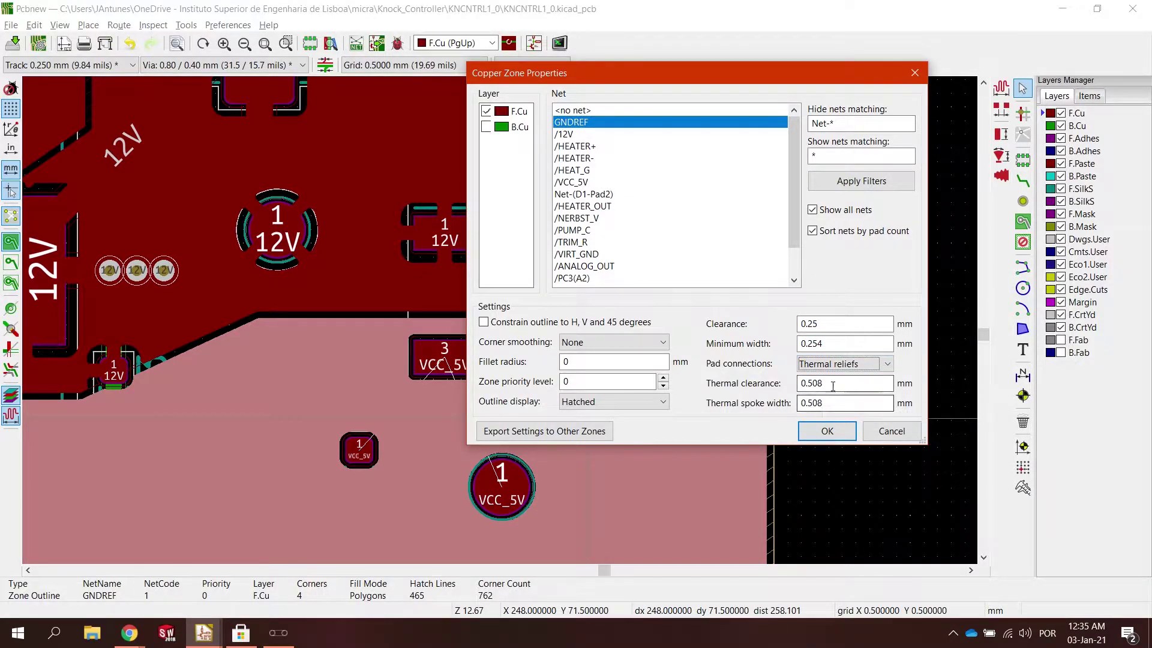
left_click(822, 402)
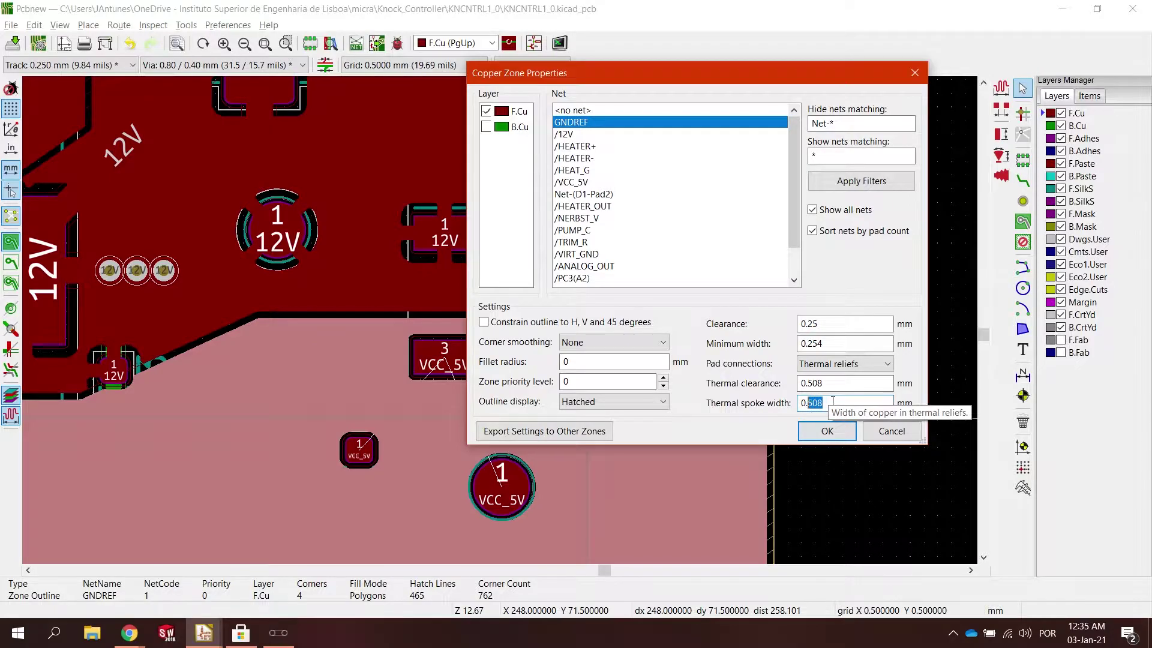
key("Return")
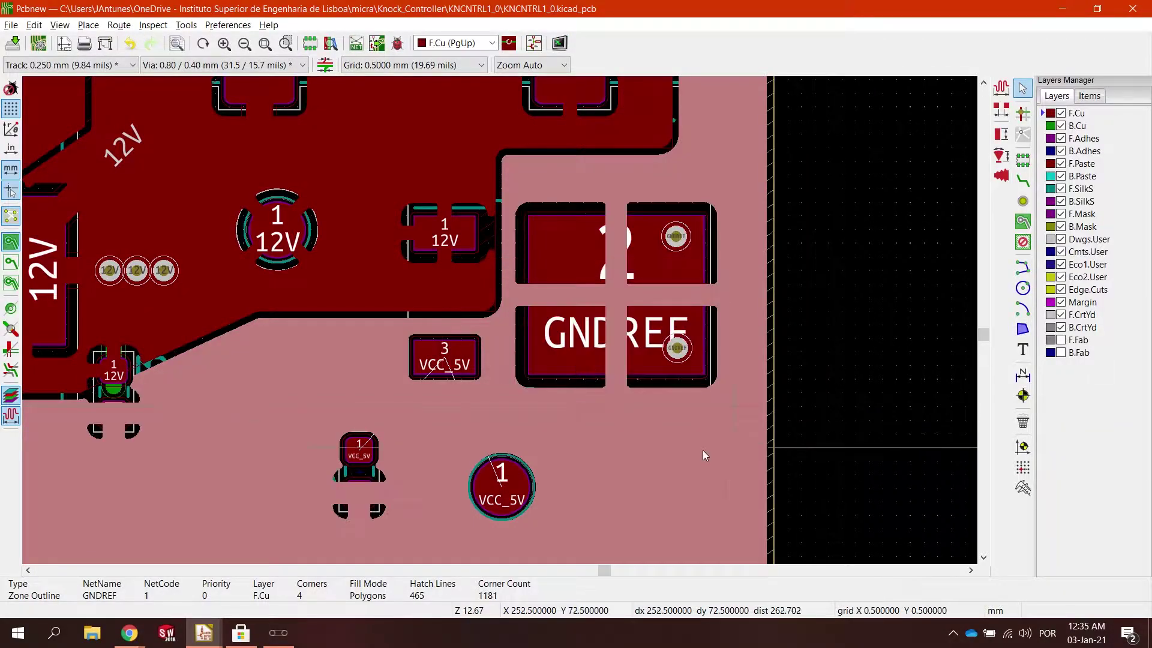
left_click(813, 419)
scroll(760, 361, "down", 3)
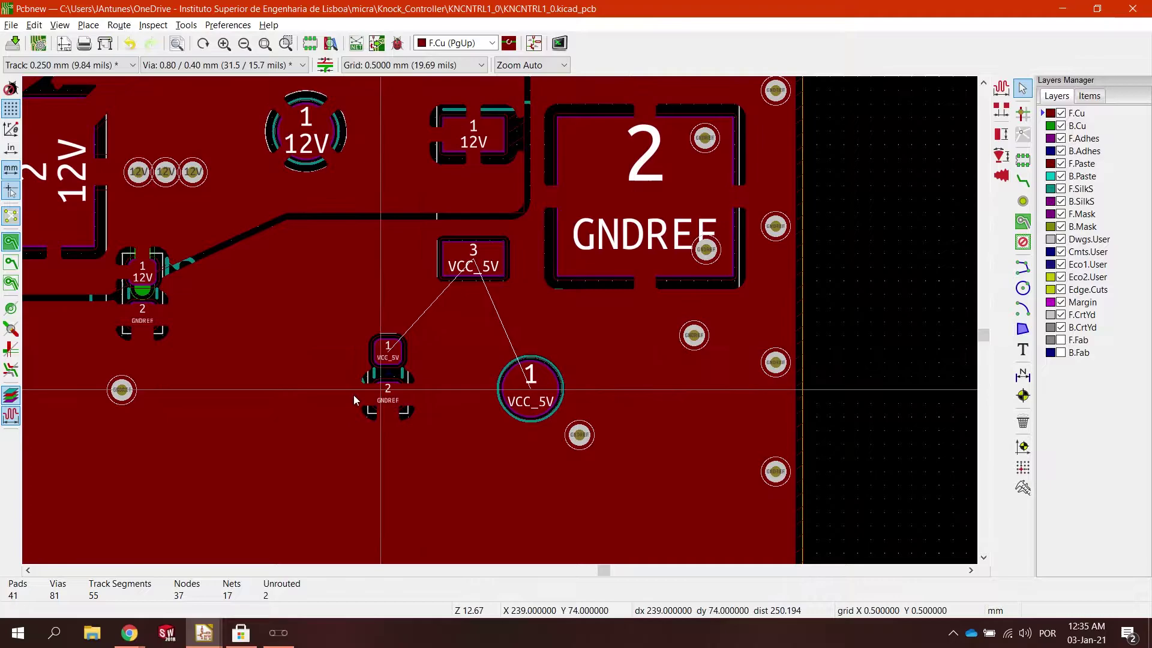
Hide the zone fills and set the copper zone connection of U2's GNDREF pad 2 to Solid.
scroll(616, 306, "down", 2)
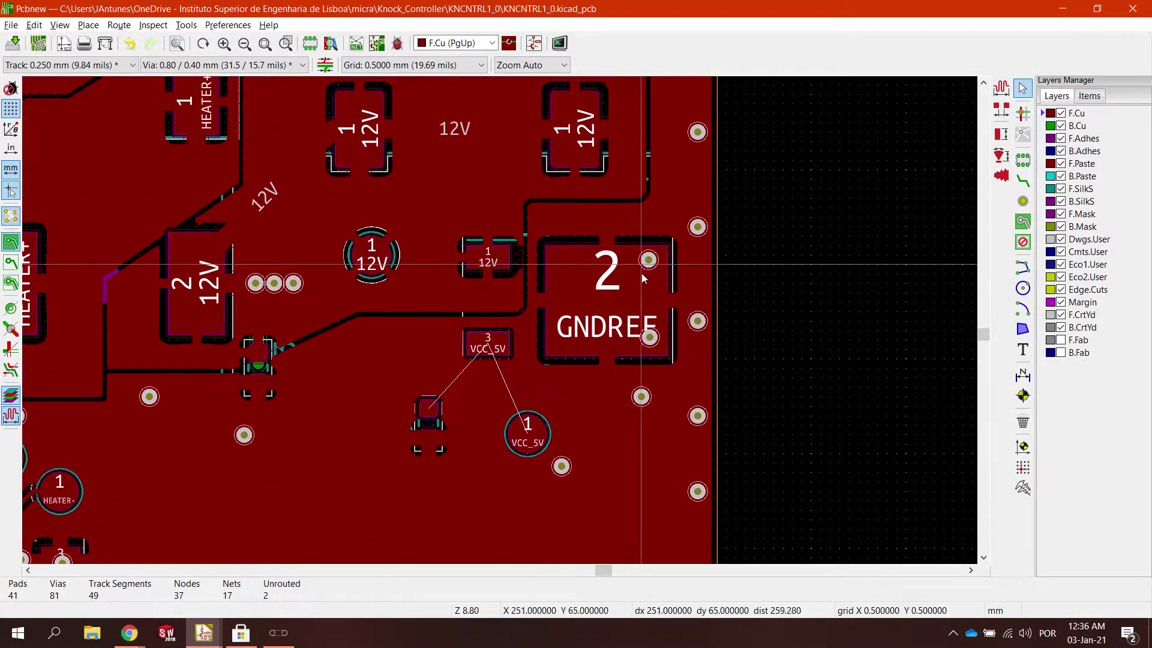
left_click(625, 279)
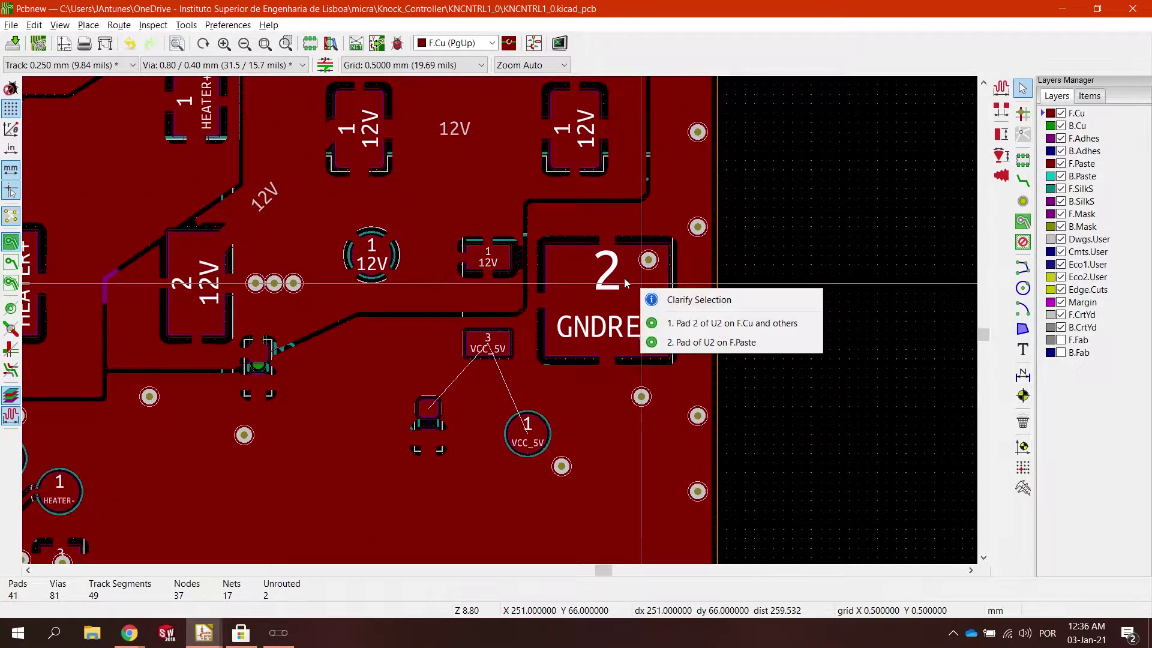
left_click(22, 259)
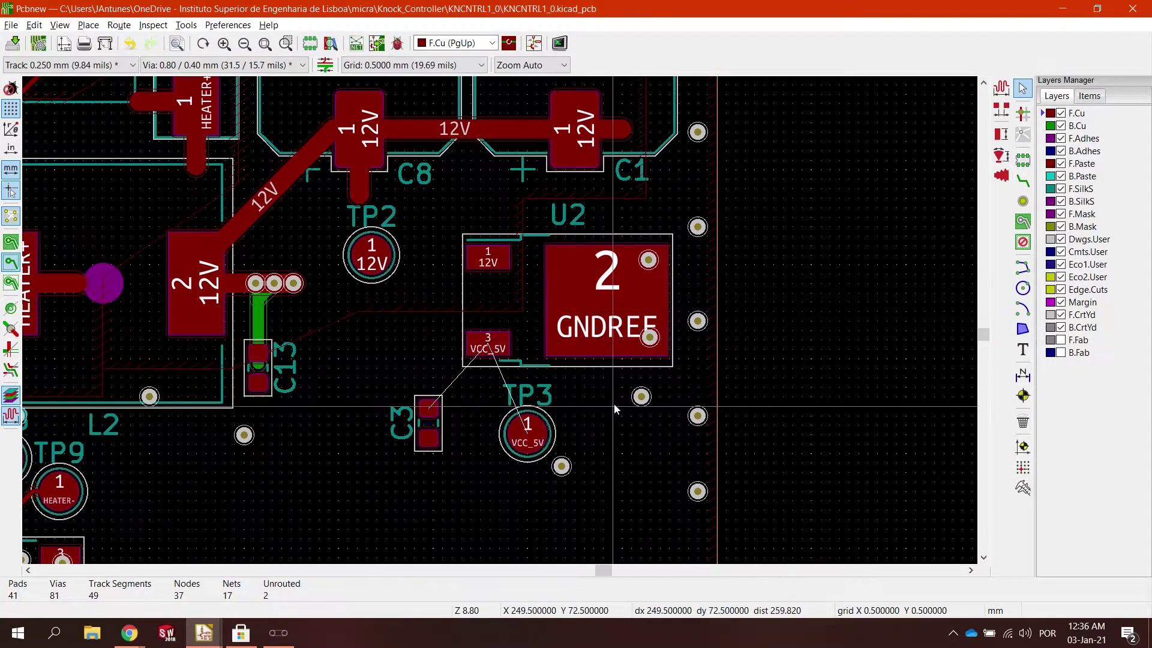
left_click(632, 312)
left_click(690, 347)
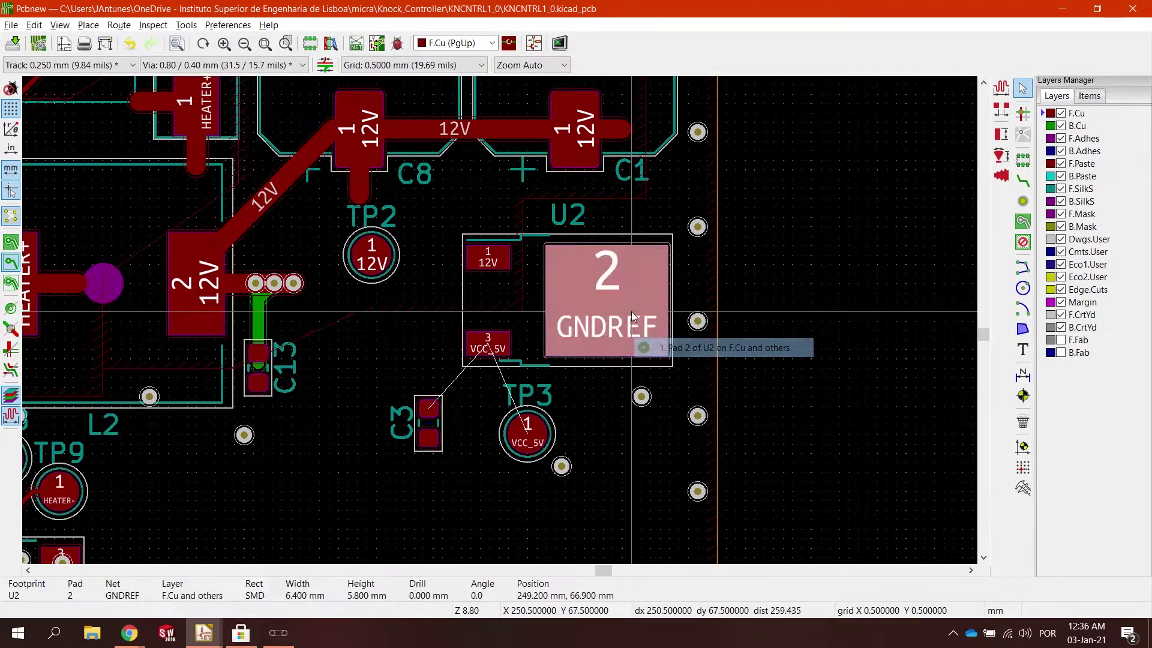
right_click(603, 283)
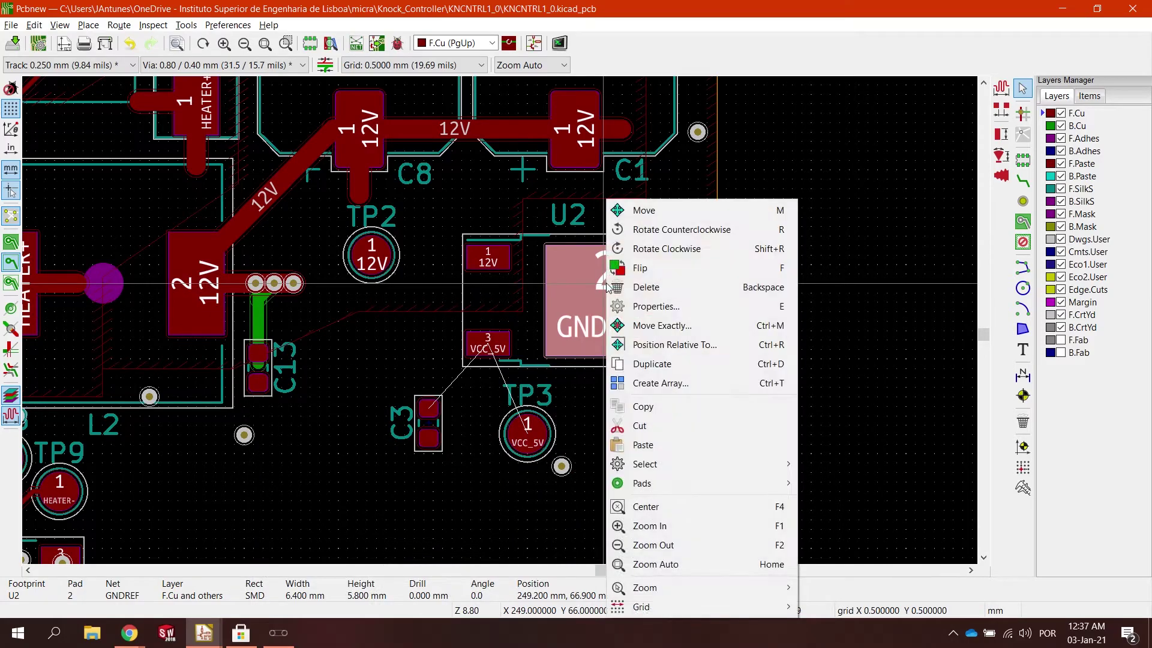
left_click(640, 307)
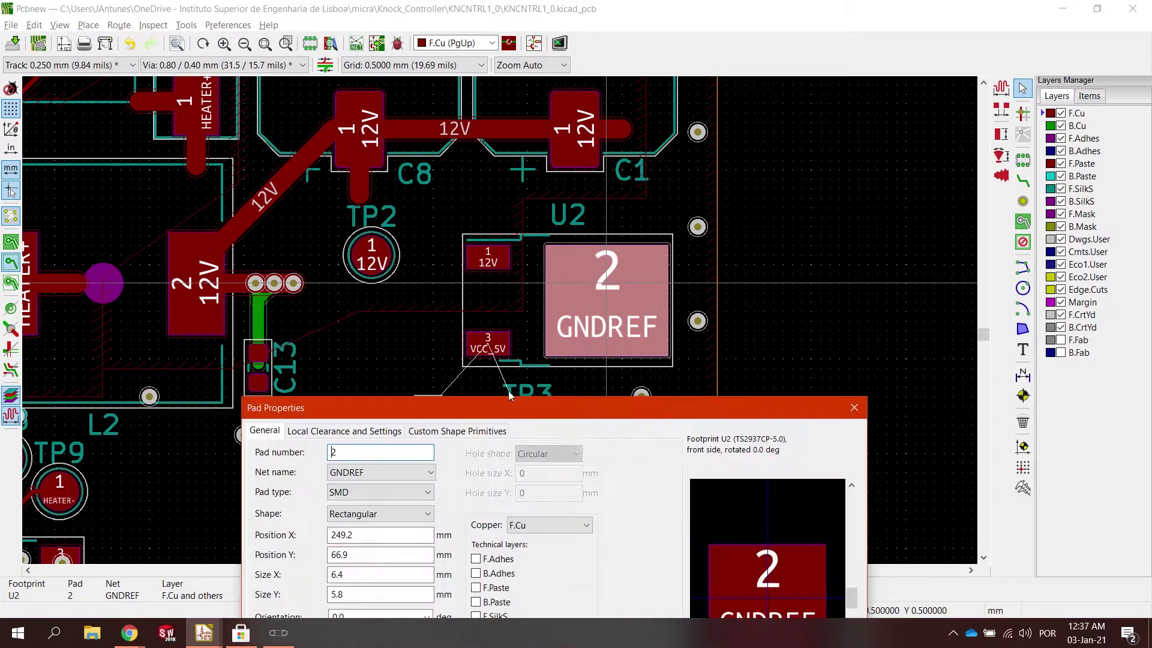
left_click_drag(507, 396, 604, 132)
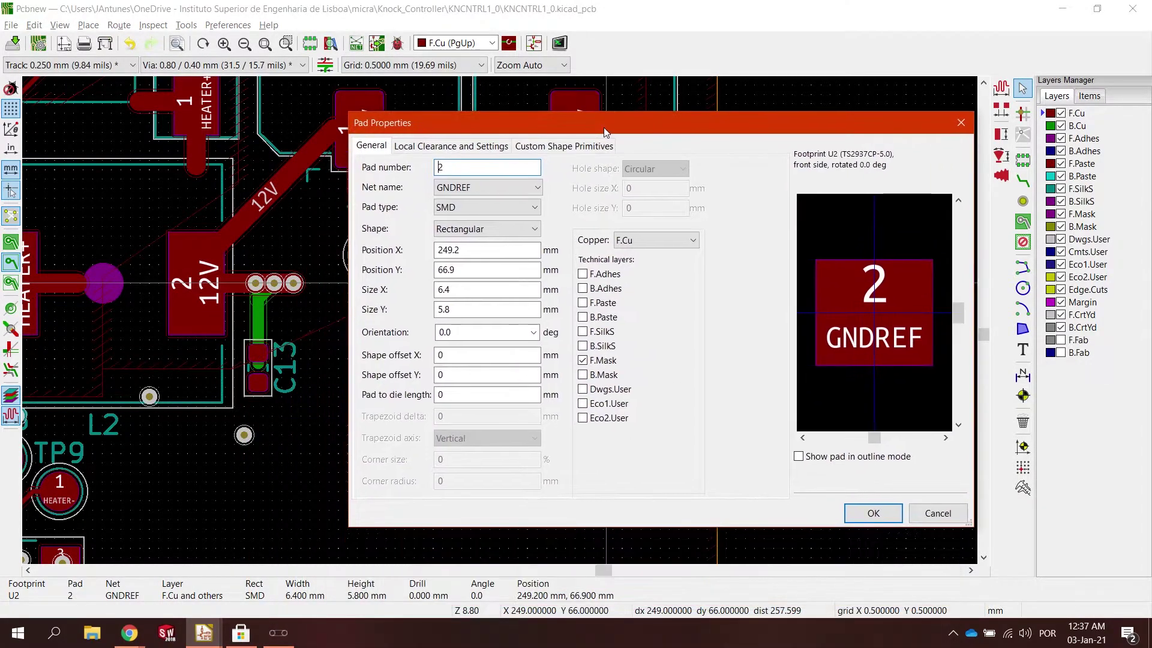
left_click(437, 146)
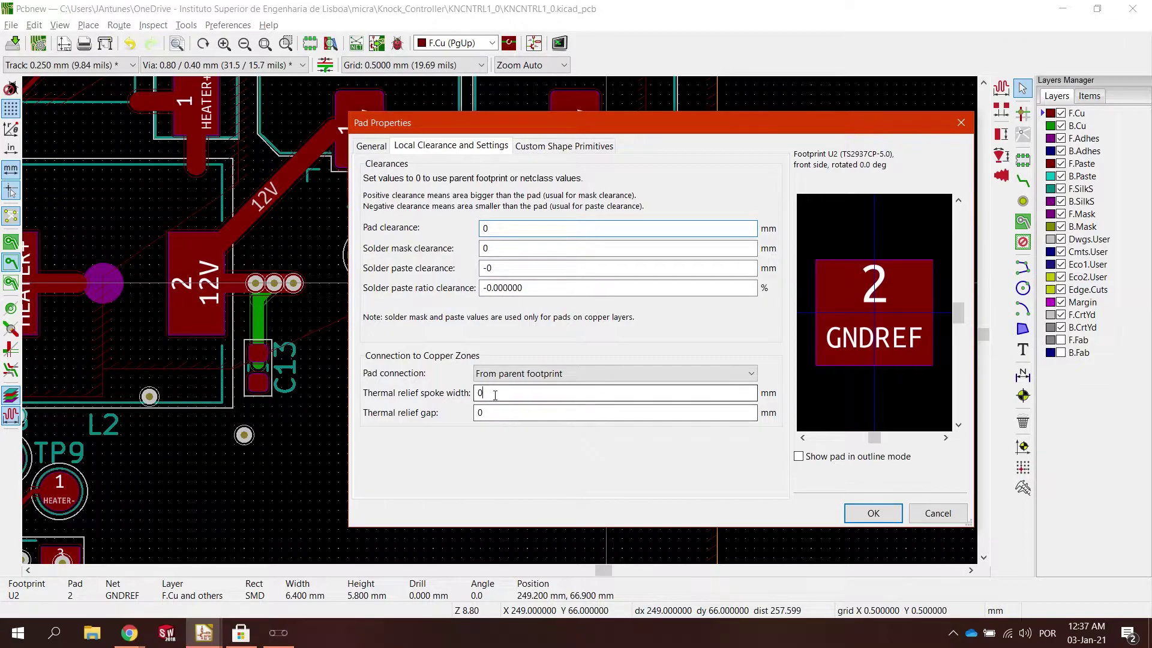
left_click(504, 373)
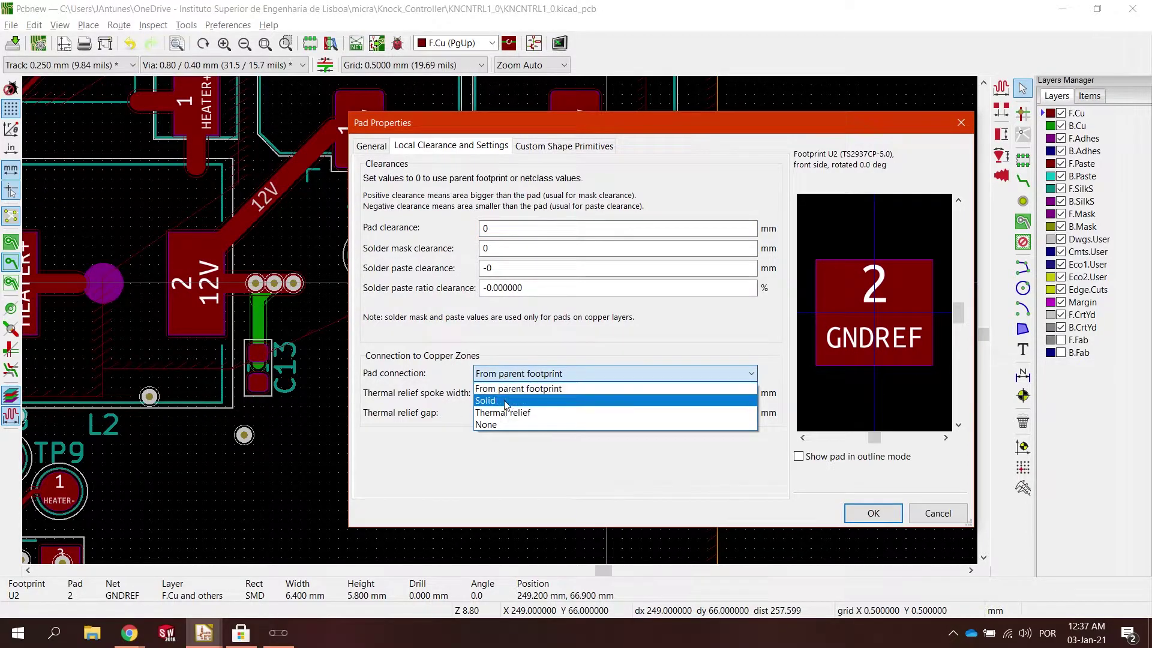
left_click(503, 401)
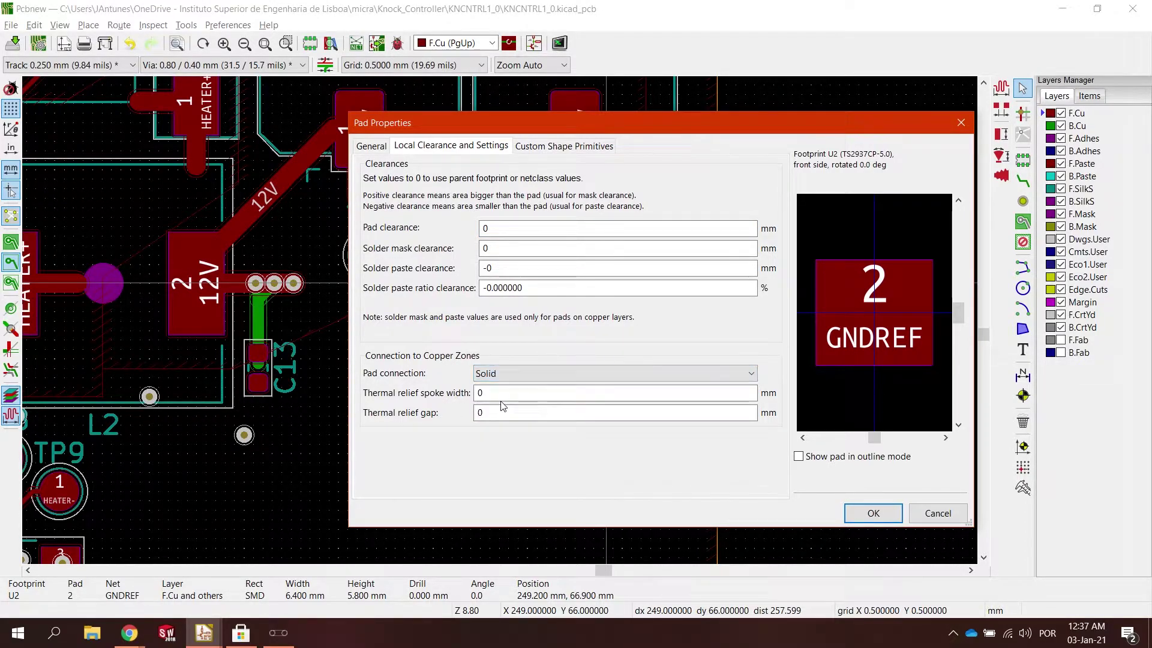
left_click(870, 513)
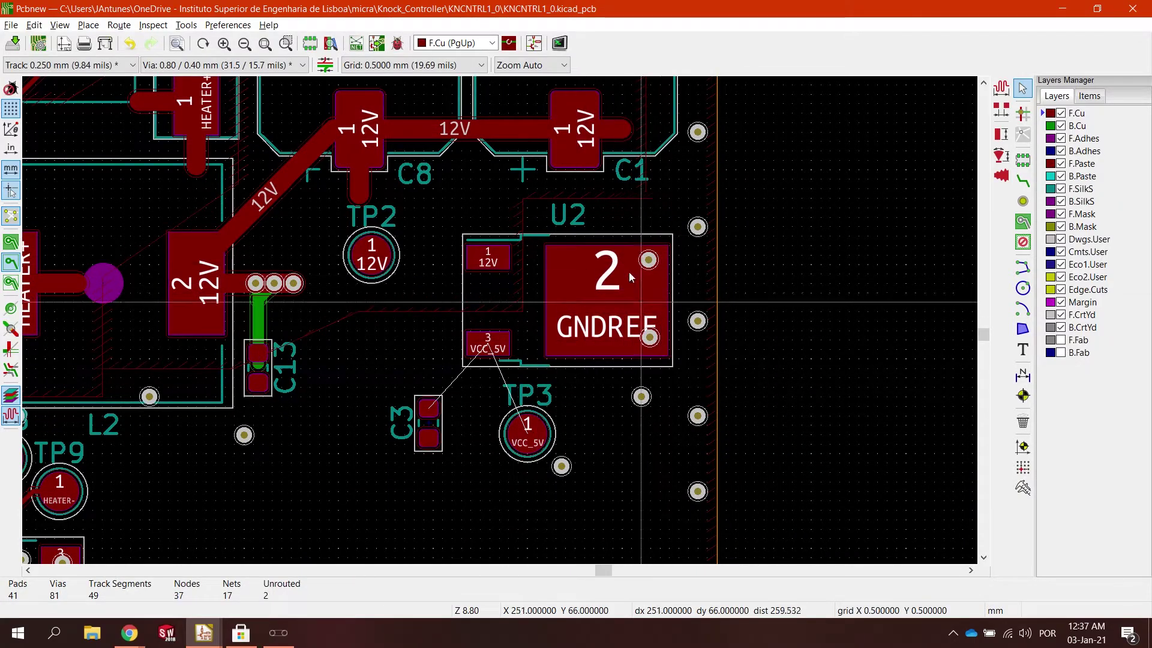
Show the zone fills again and refill all zones to apply U2's solid pad connection.
left_click(11, 241)
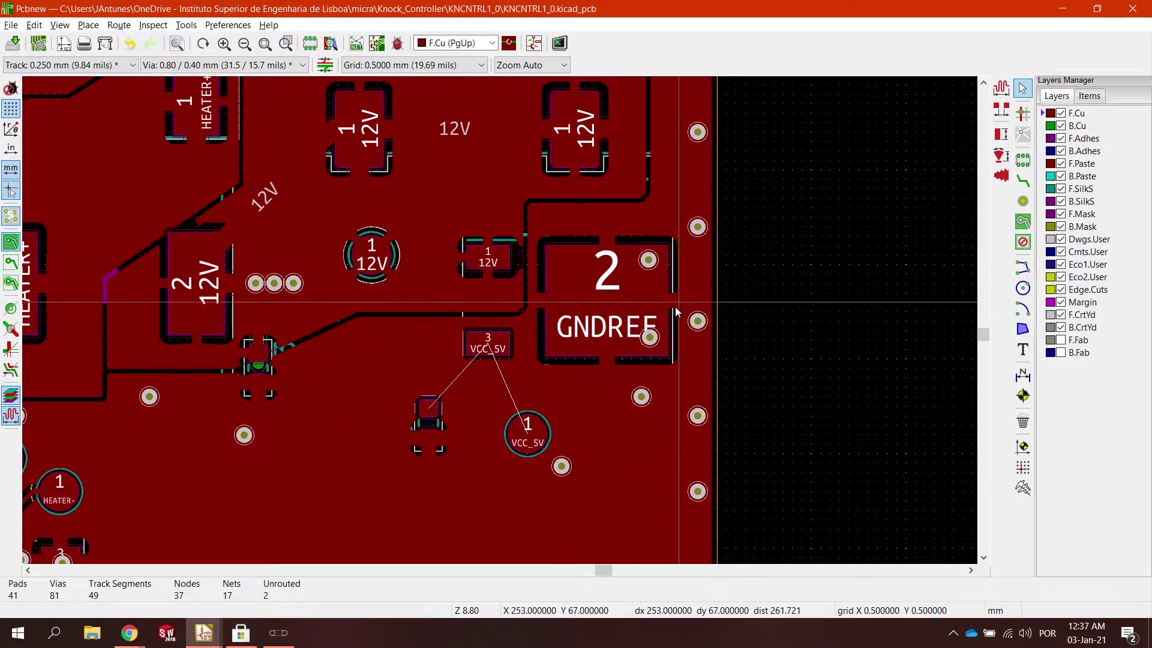
left_click(649, 377)
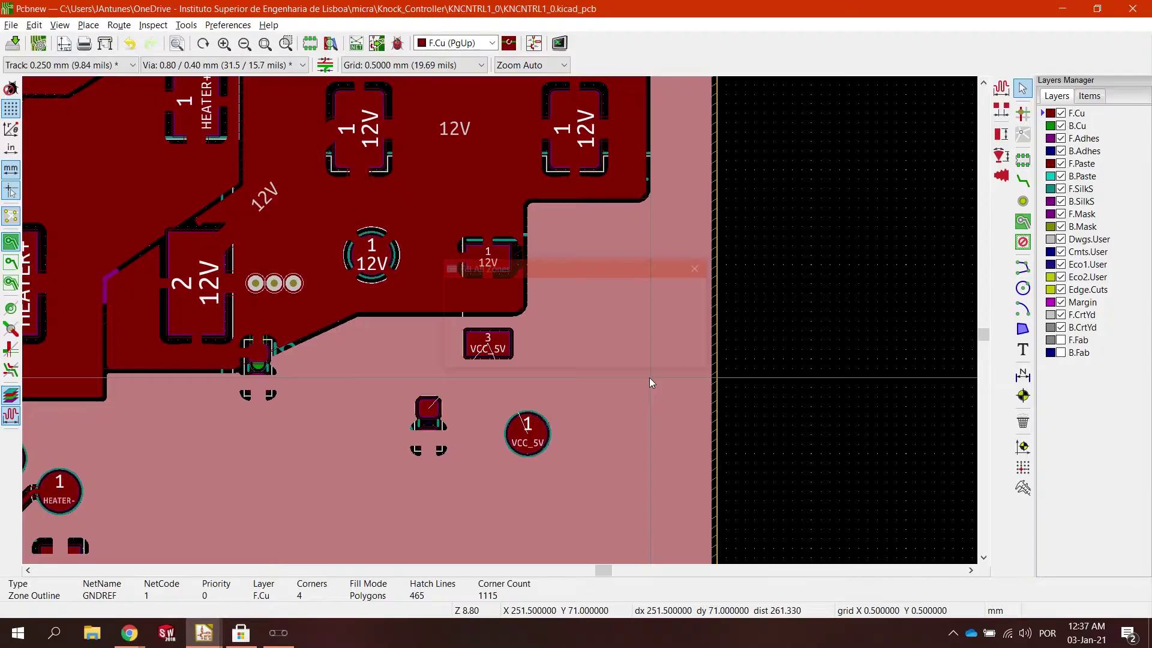
left_click(779, 341)
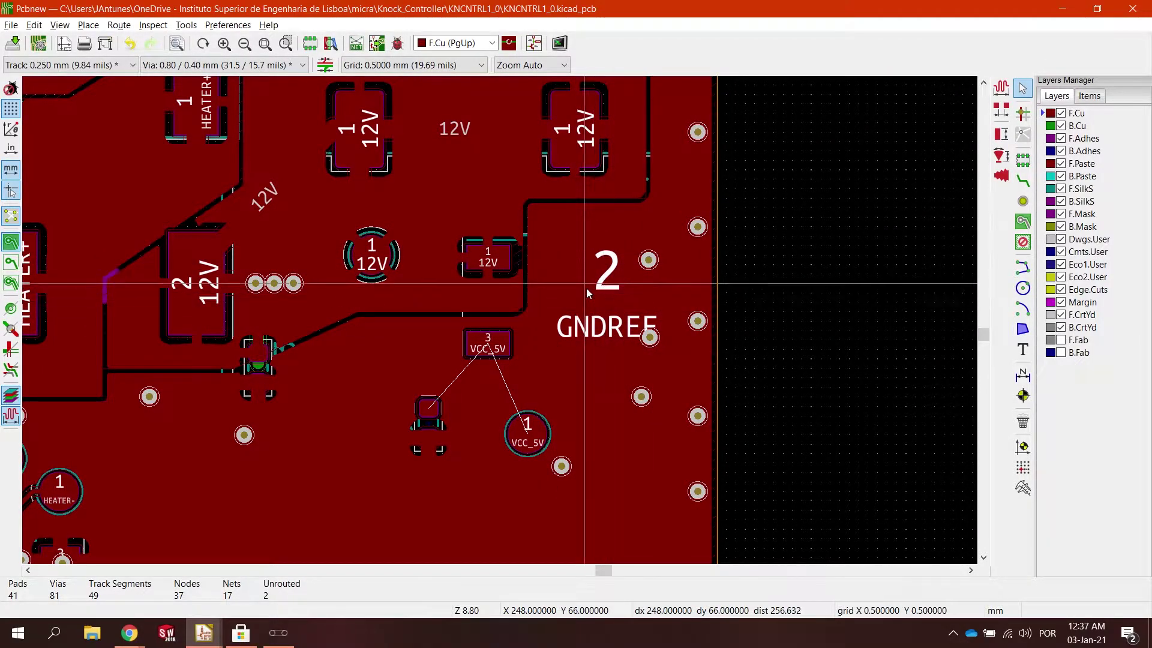
Examine the ground copper around U2's large pad in the 3D Viewer.
left_click(58, 26)
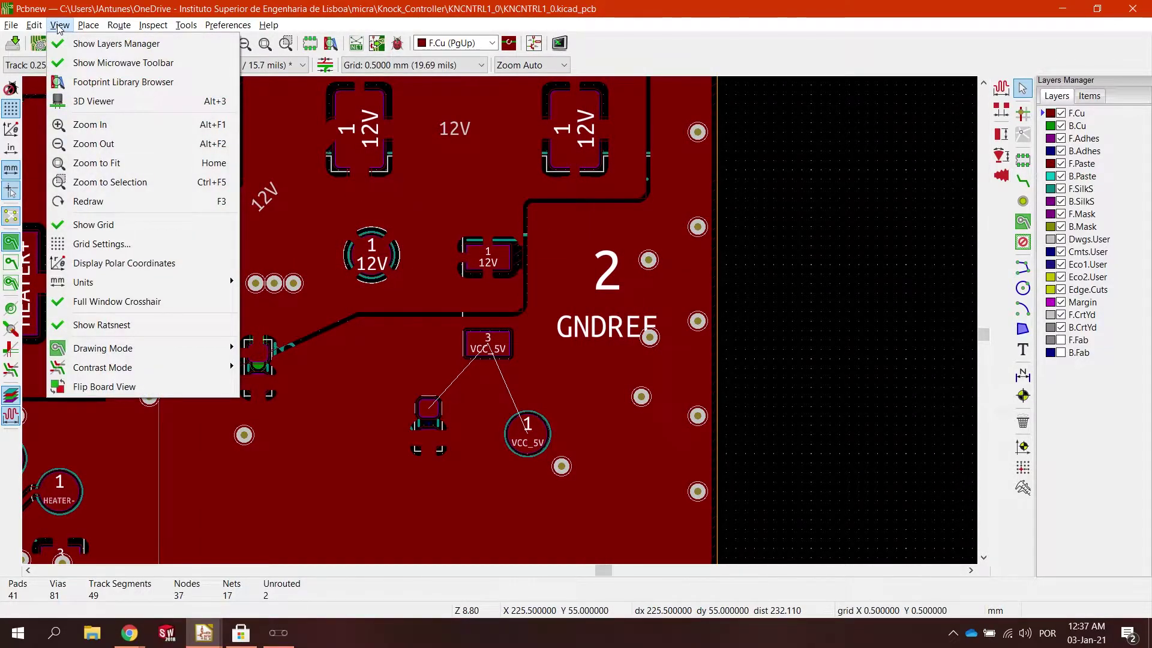
left_click(93, 101)
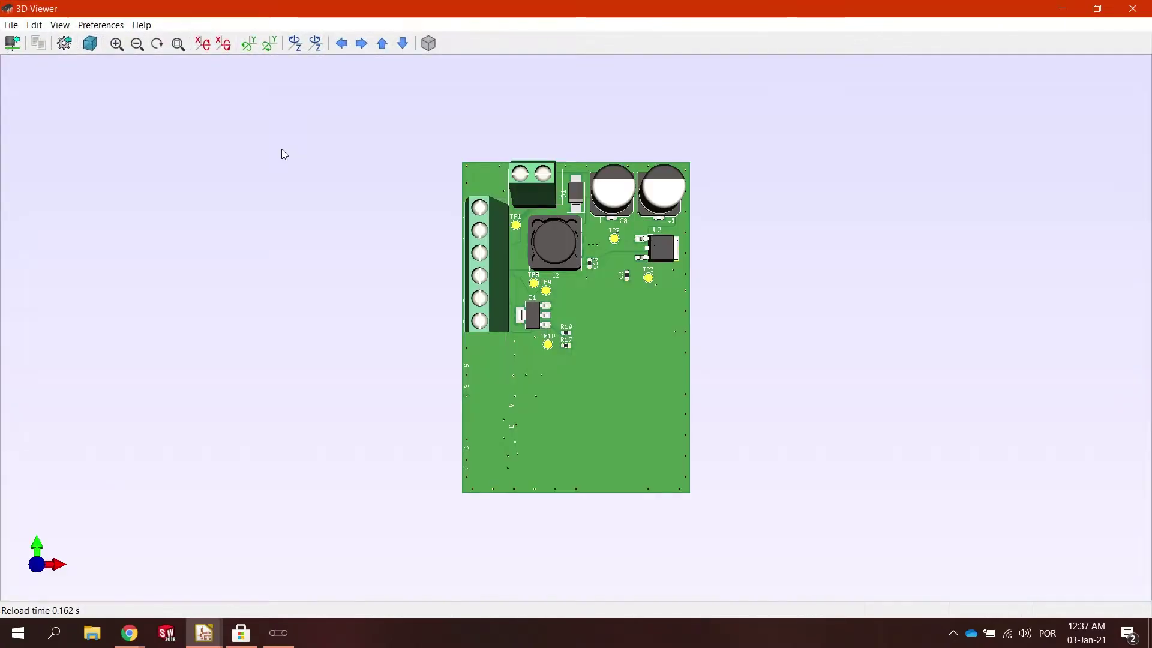
scroll(674, 276, "up", 2)
middle_click_drag(671, 294, 541, 345)
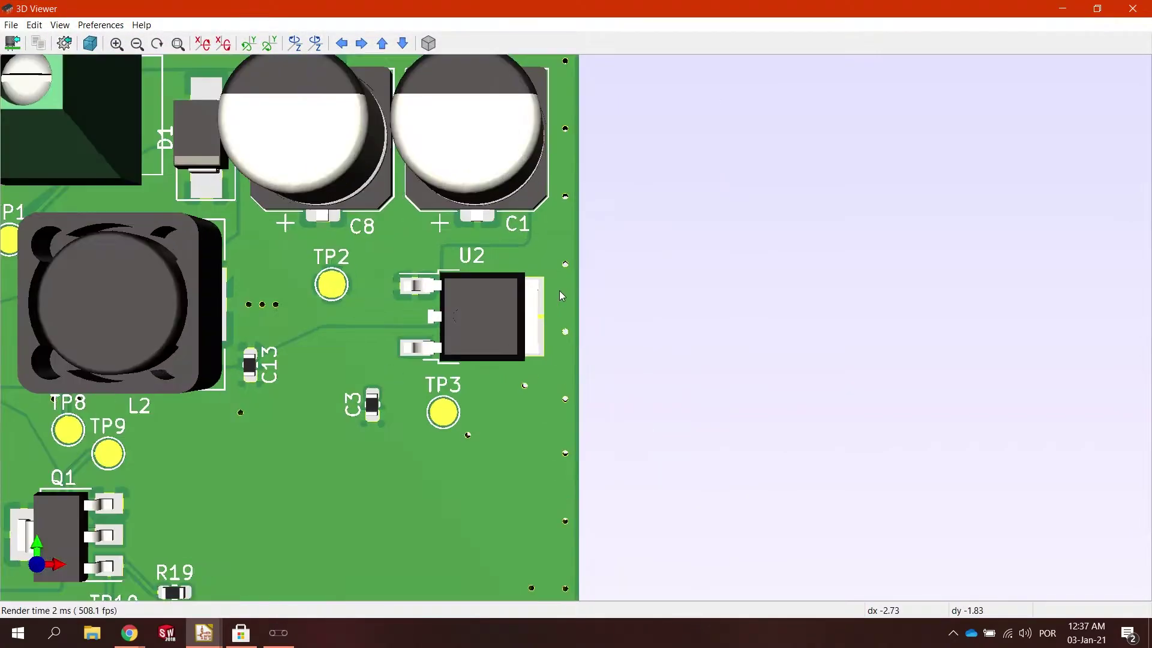
scroll(559, 287, "up", 2)
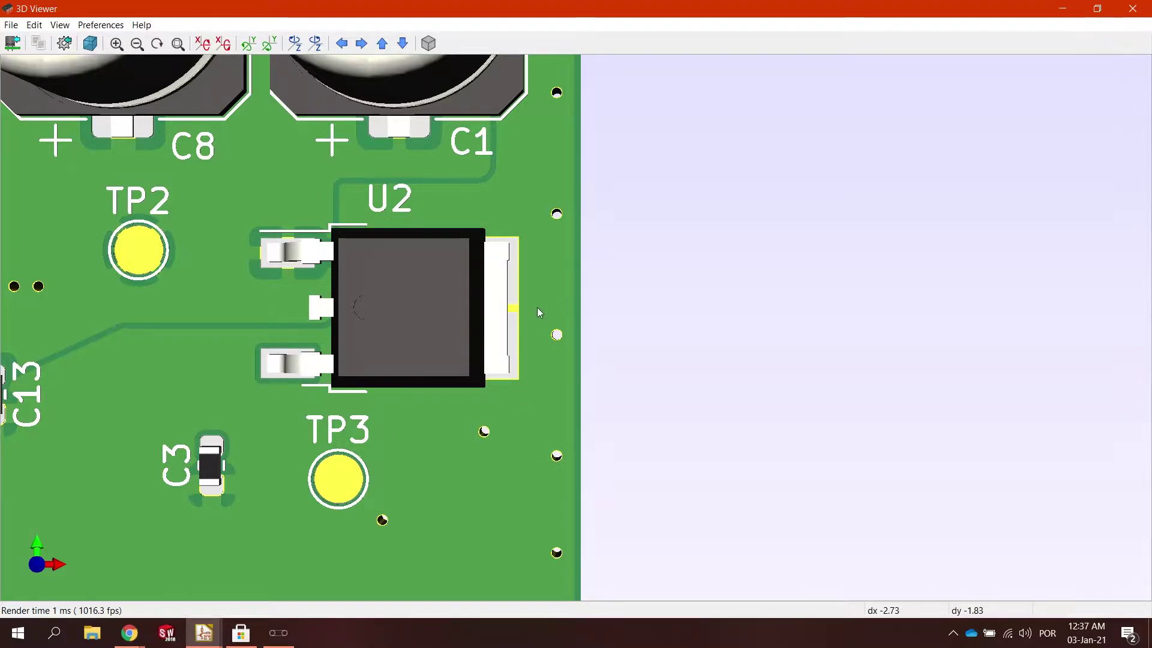
scroll(483, 327, "down", 1)
scroll(507, 345, "down", 1)
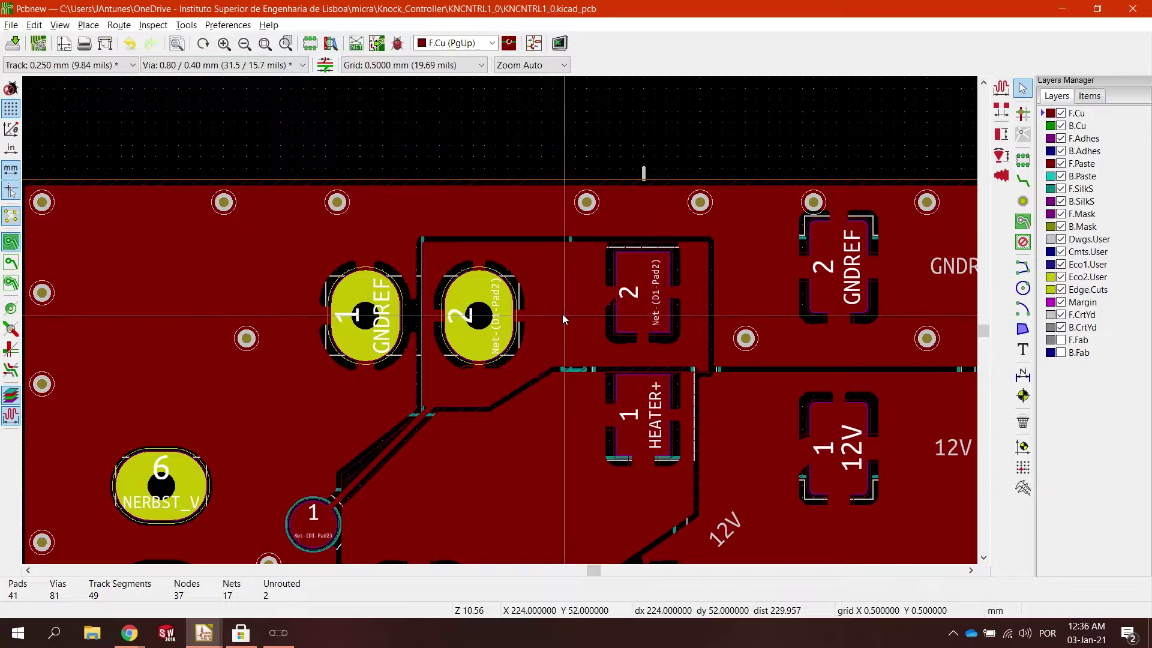
Refill all zones to update the copper around the Net-(D1-Pad2) and HEATER+ pads.
key("b")
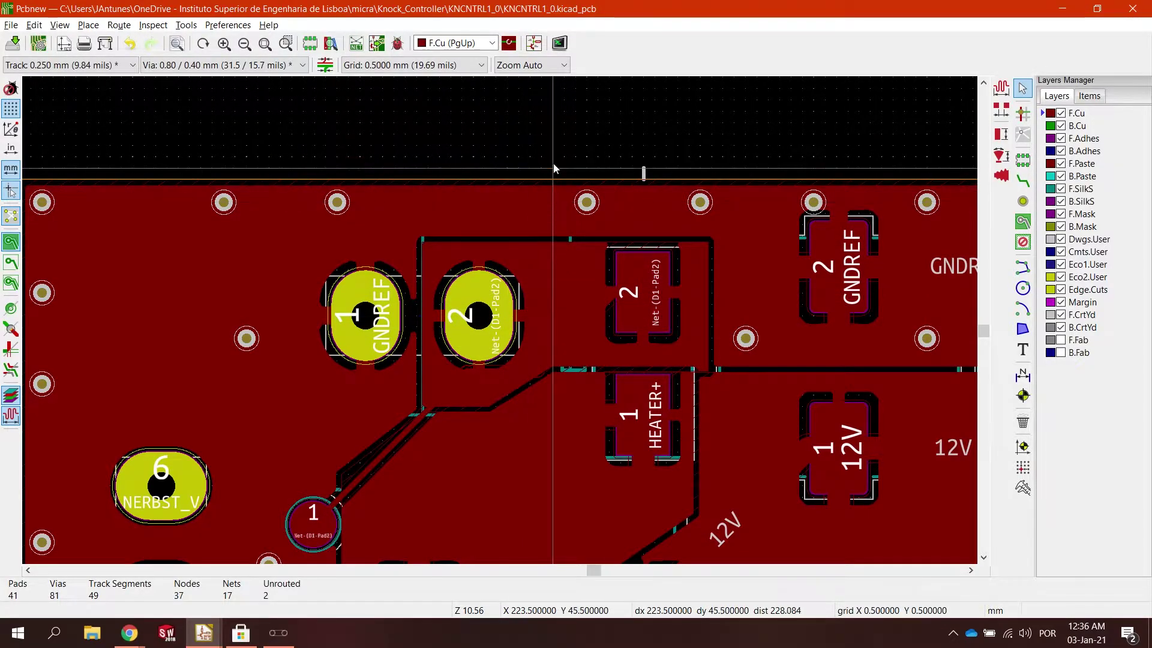
Set the thermal spoke width of the Net-(D1-Pad2) zone to 1 mm.
right_click(553, 157)
left_click(496, 208)
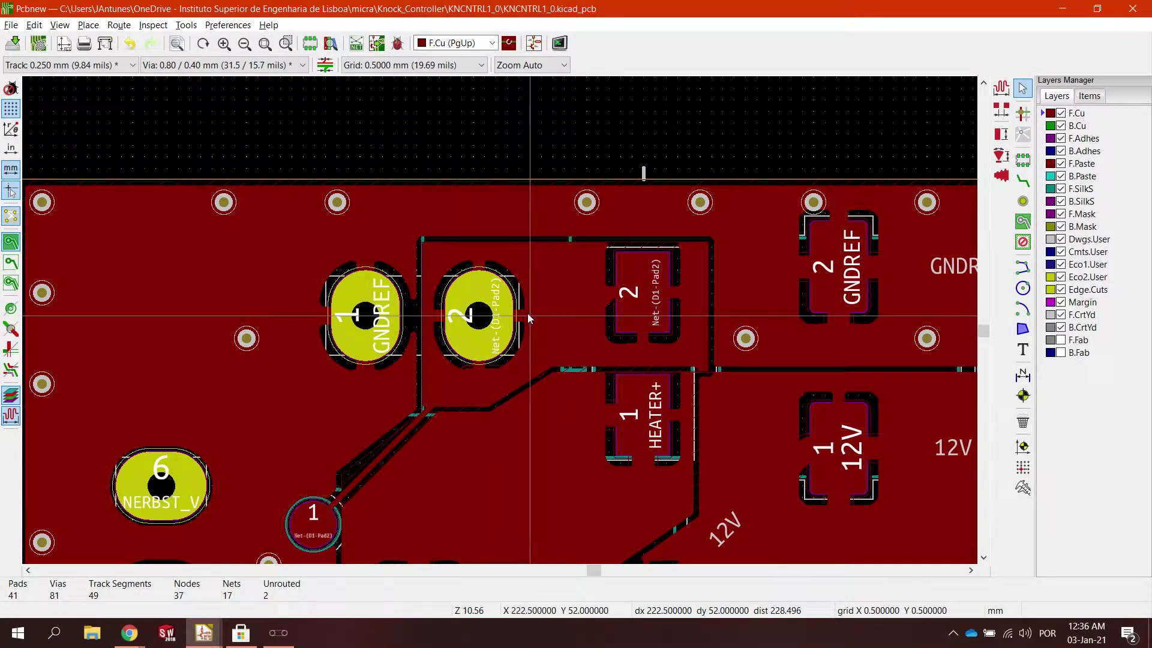
left_click(558, 297)
left_click(606, 350)
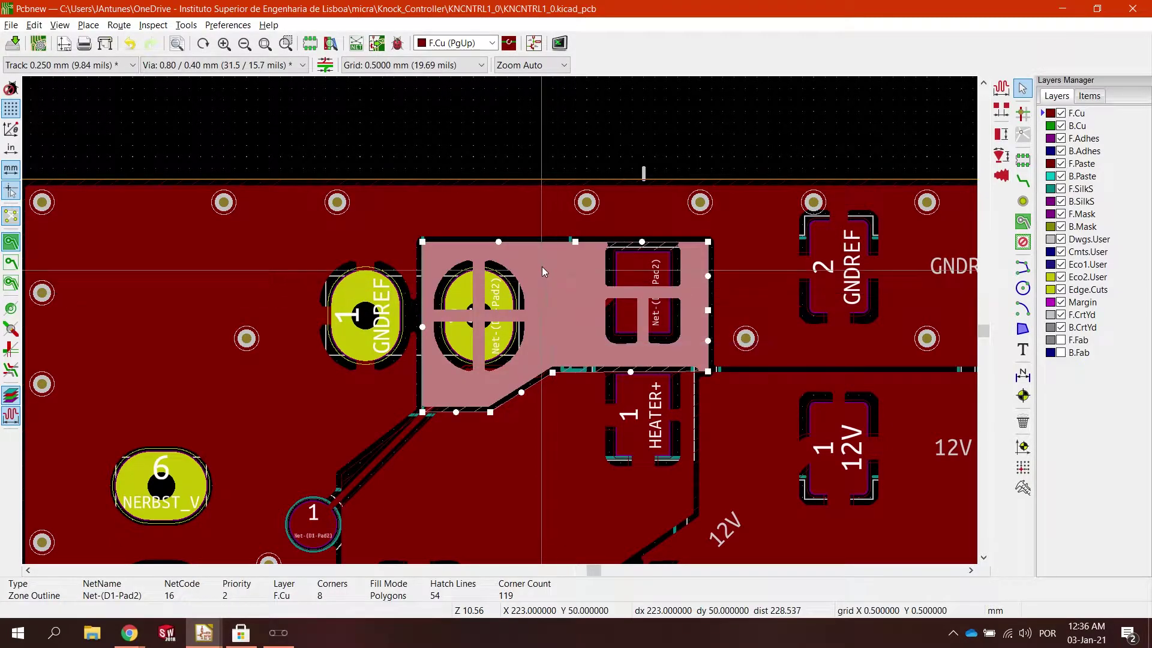
key("e")
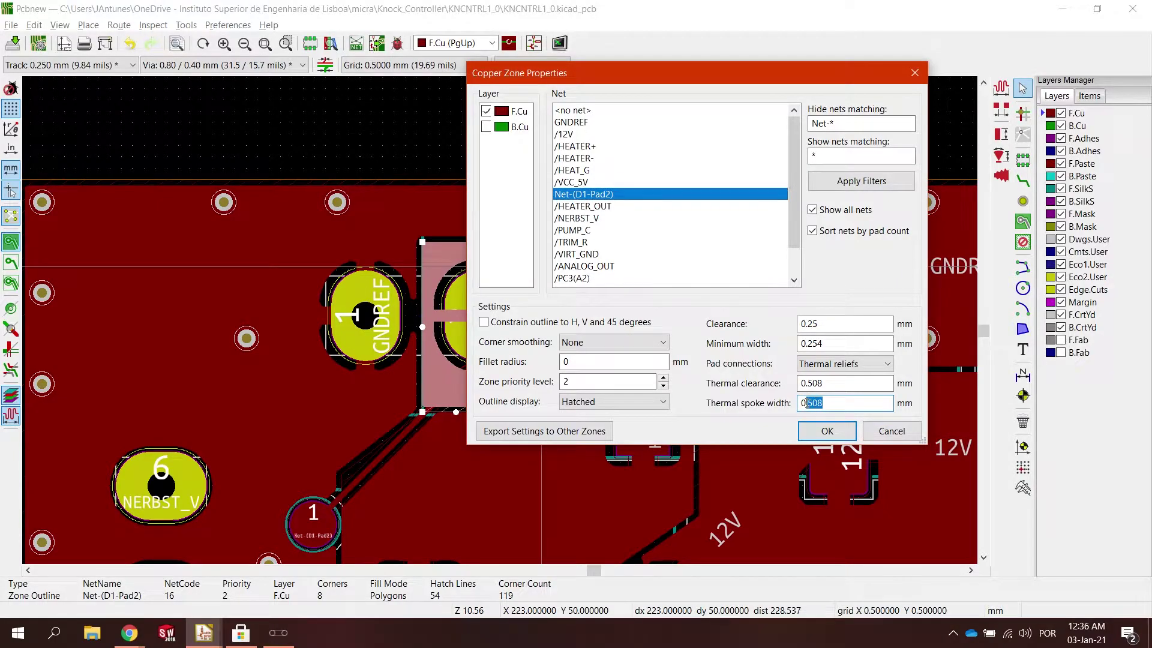
left_click(827, 431)
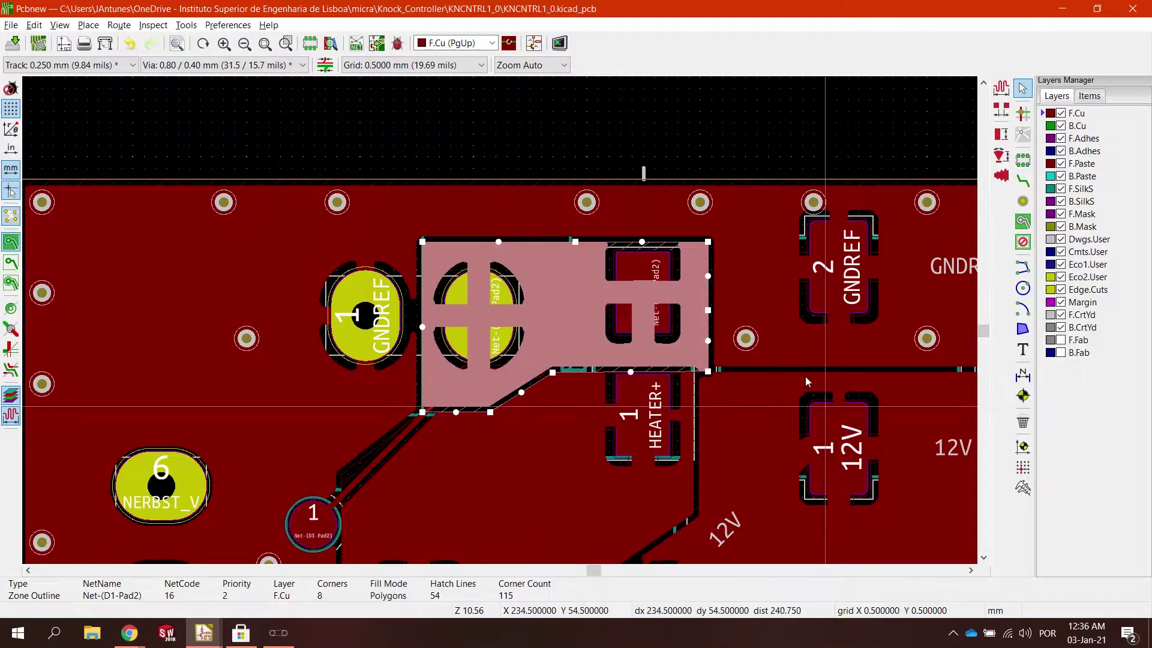
left_click(568, 150)
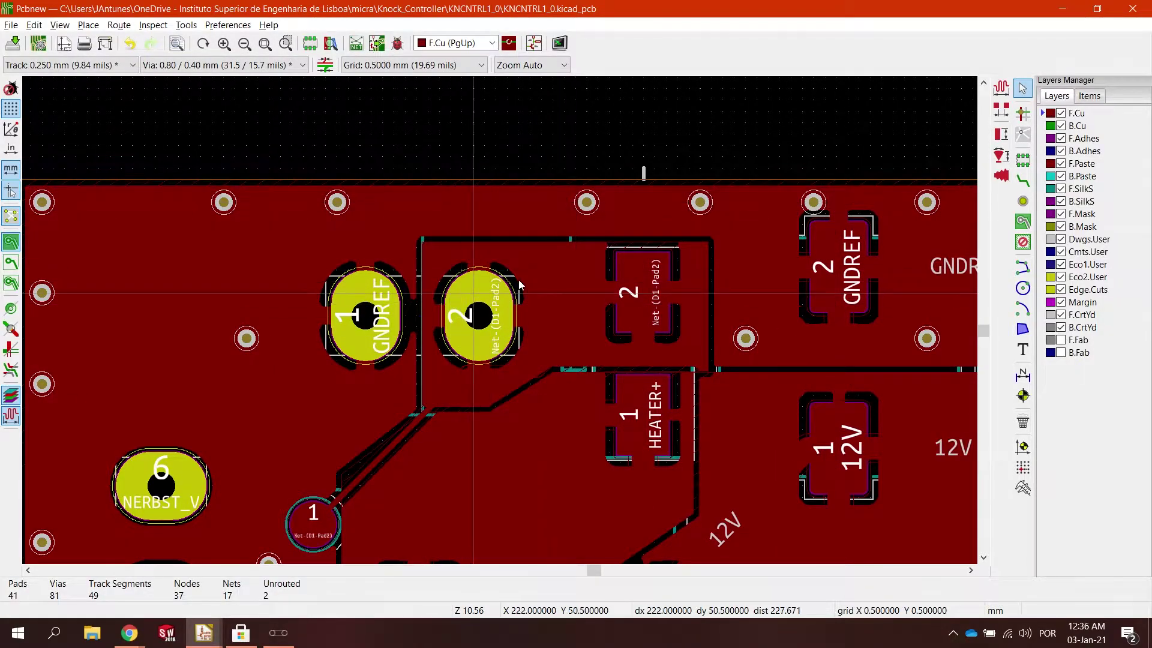
Hide the zone fills, start a new zone near U2 and set the grid to 0.1000 mm.
scroll(625, 300, "up", 2)
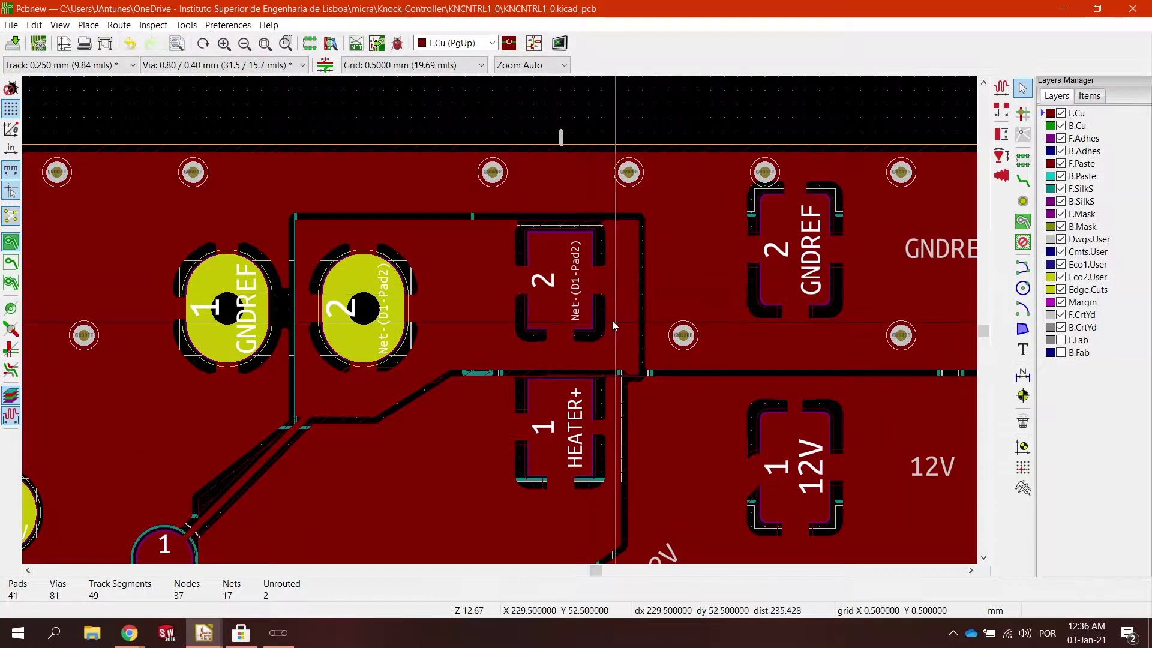
middle_click_drag(611, 320, 527, 216)
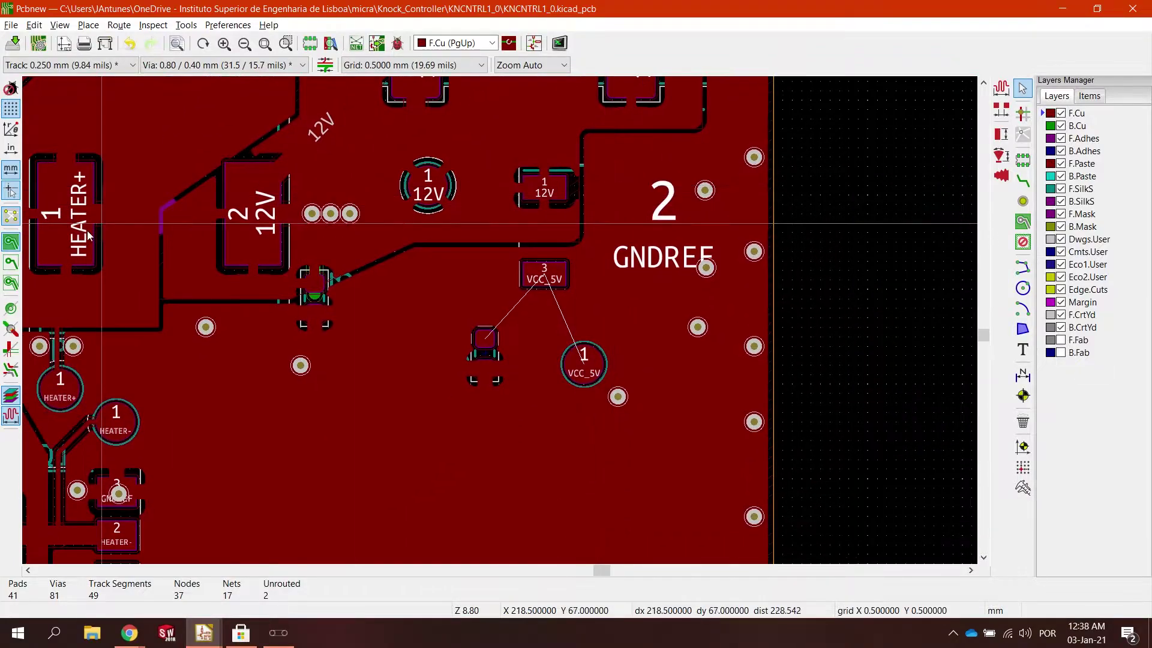
left_click(11, 263)
scroll(456, 255, "up", 1)
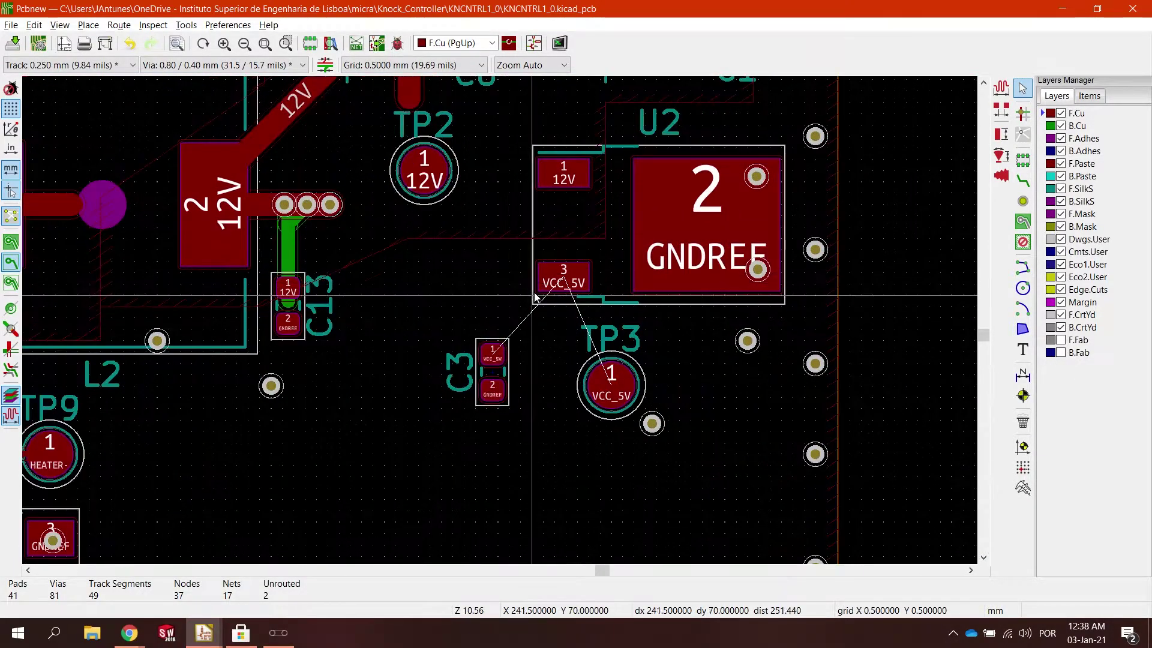
left_click(89, 25)
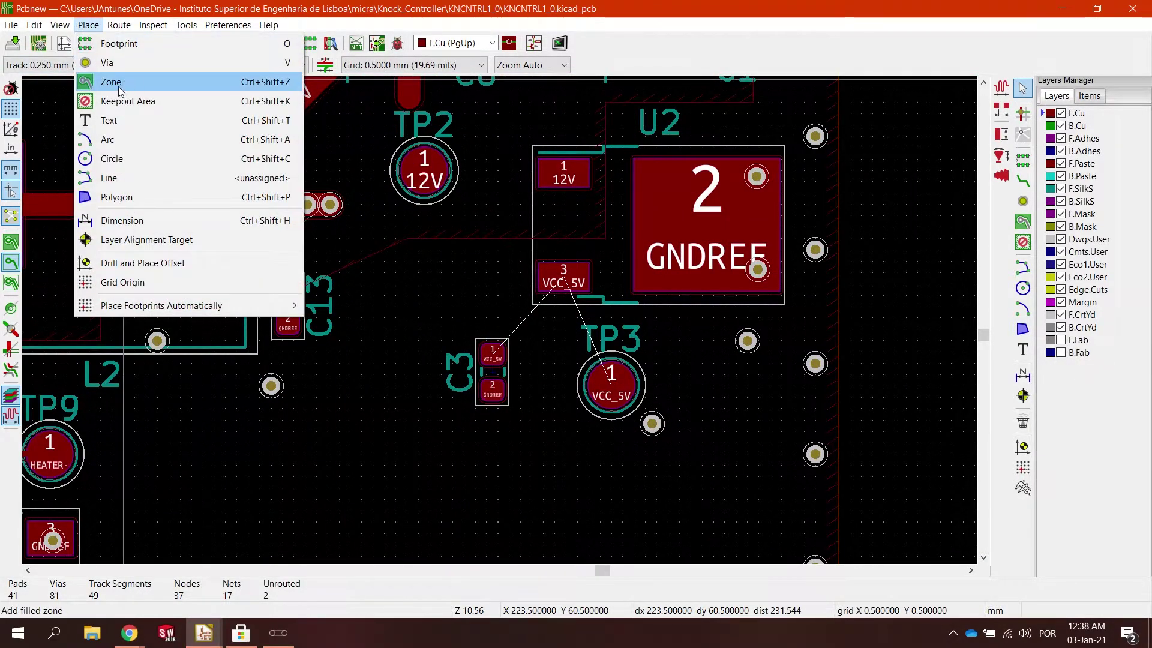
left_click(137, 85)
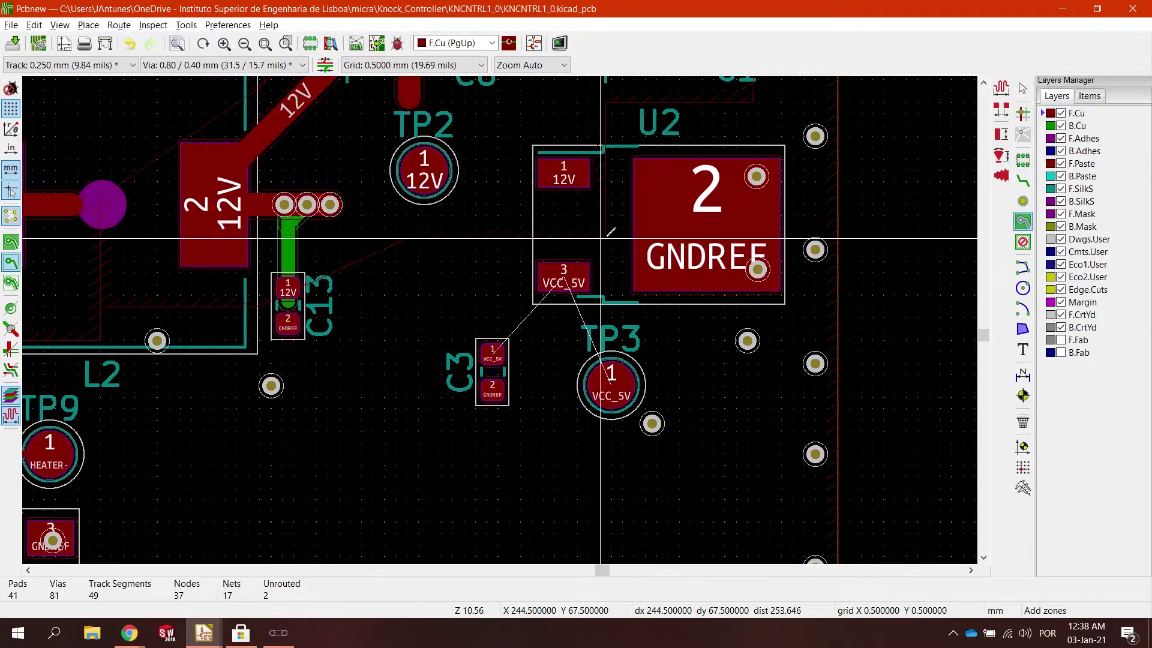
left_click(428, 65)
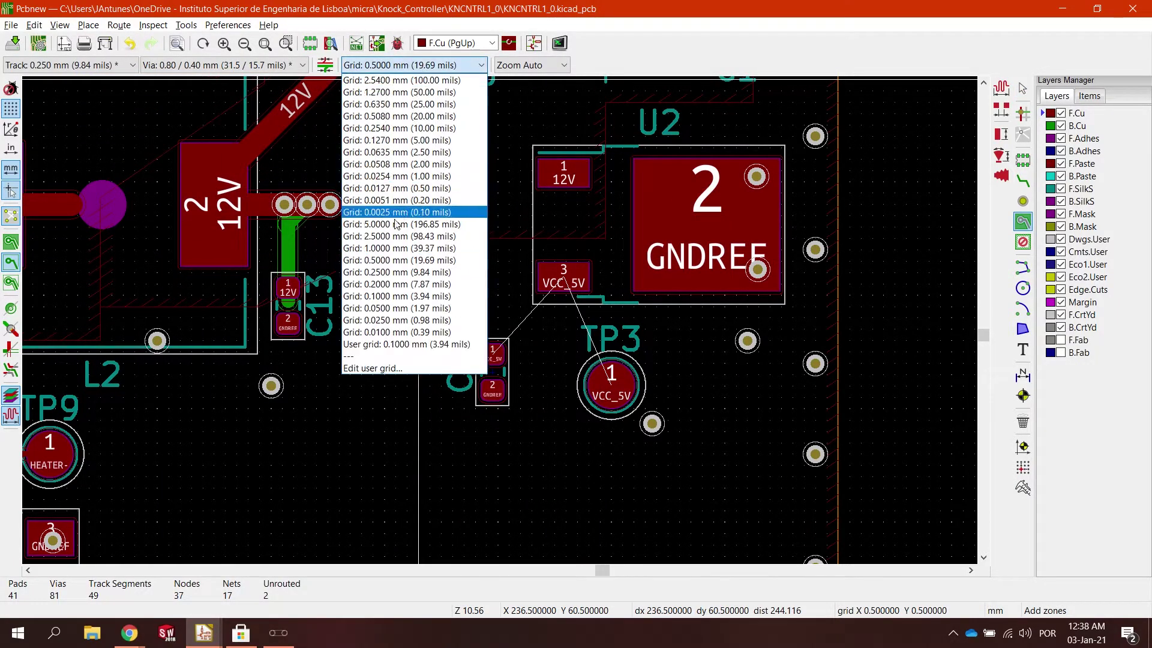
left_click(410, 296)
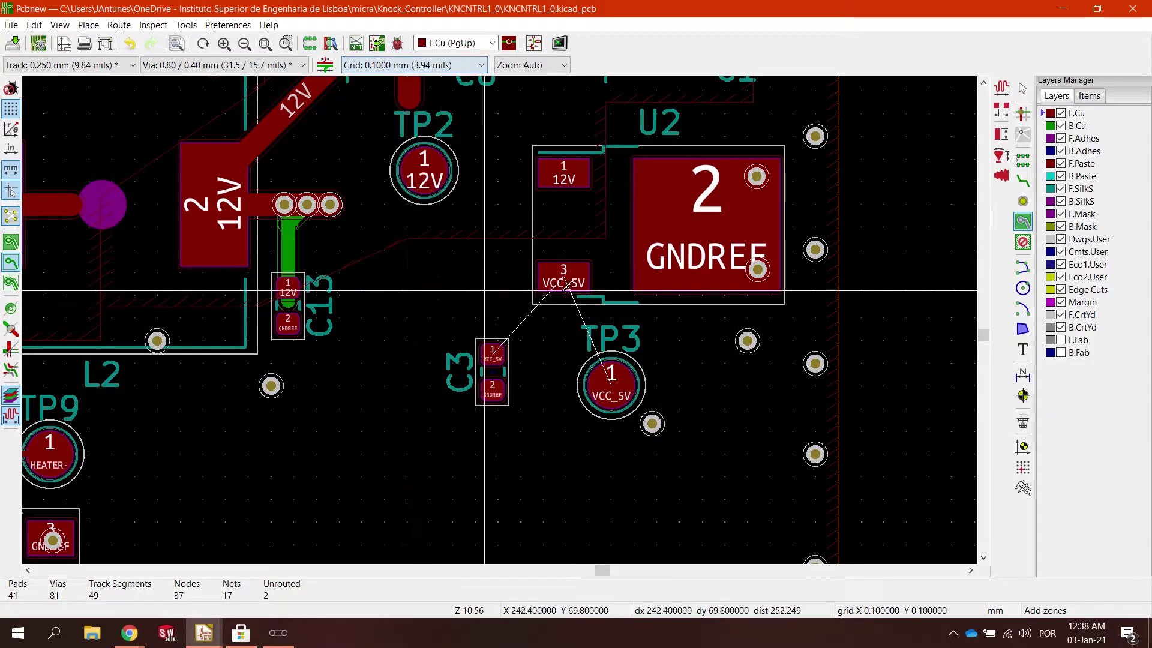
Place the zone's first corner beside U2 and assign it to /VCC_5V on F.Cu with 0.5 mm fillet corner smoothing.
left_click(604, 238)
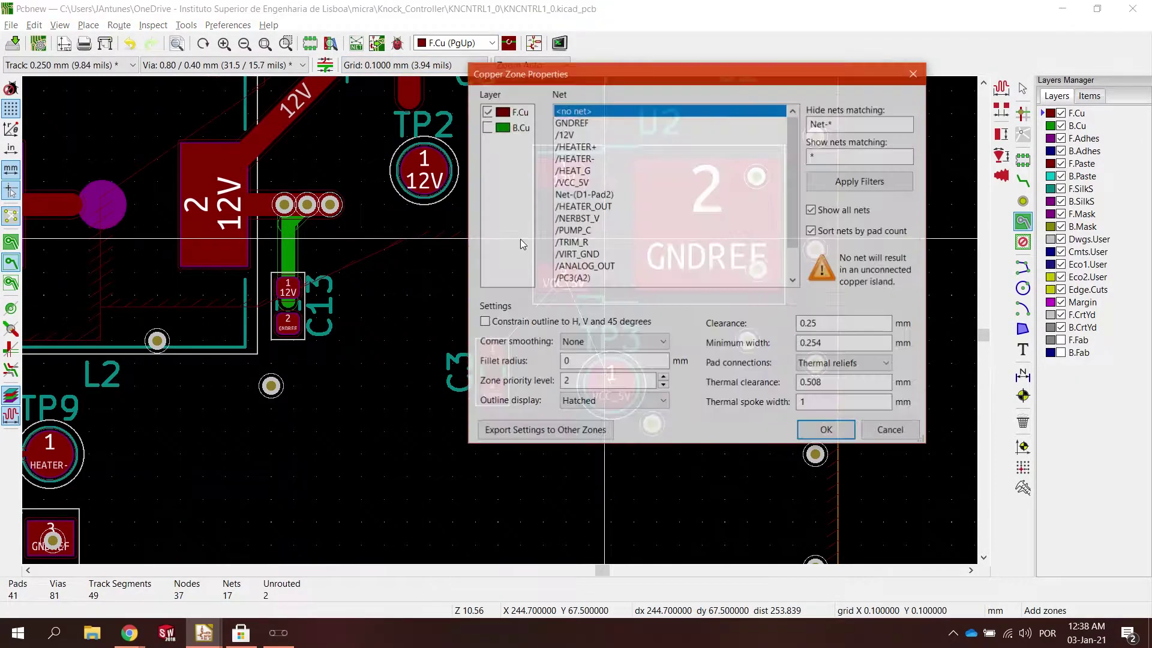
left_click_drag(668, 69, 826, 60)
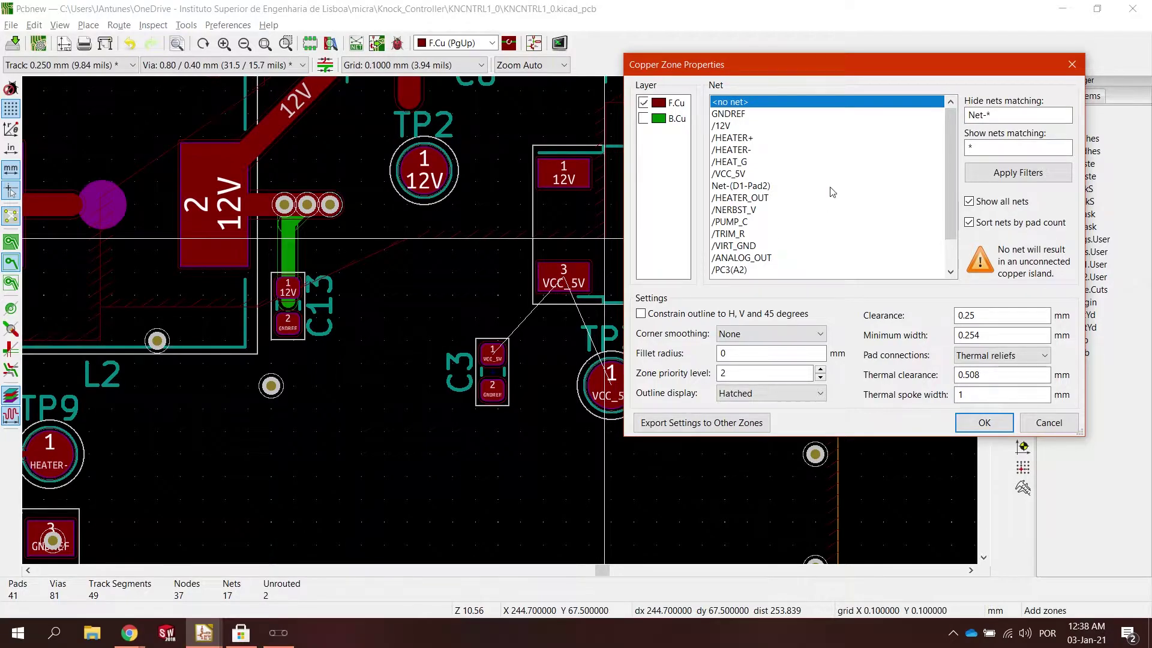
left_click(743, 149)
scroll(742, 174, "down", 1)
scroll(741, 179, "up", 1)
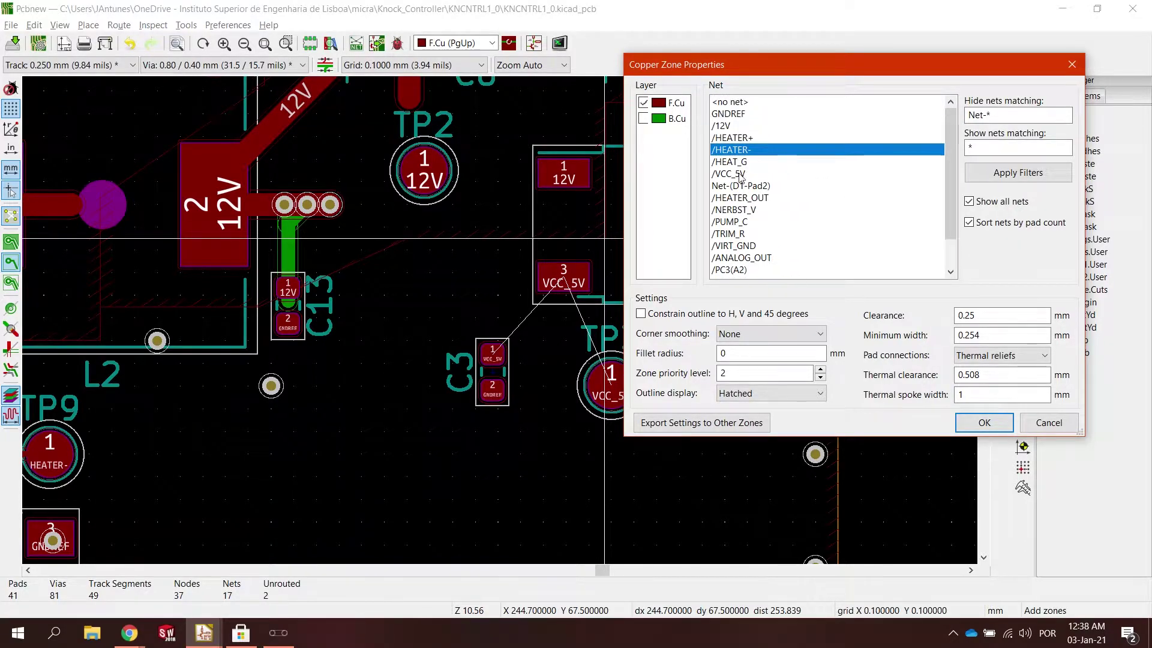
left_click(734, 175)
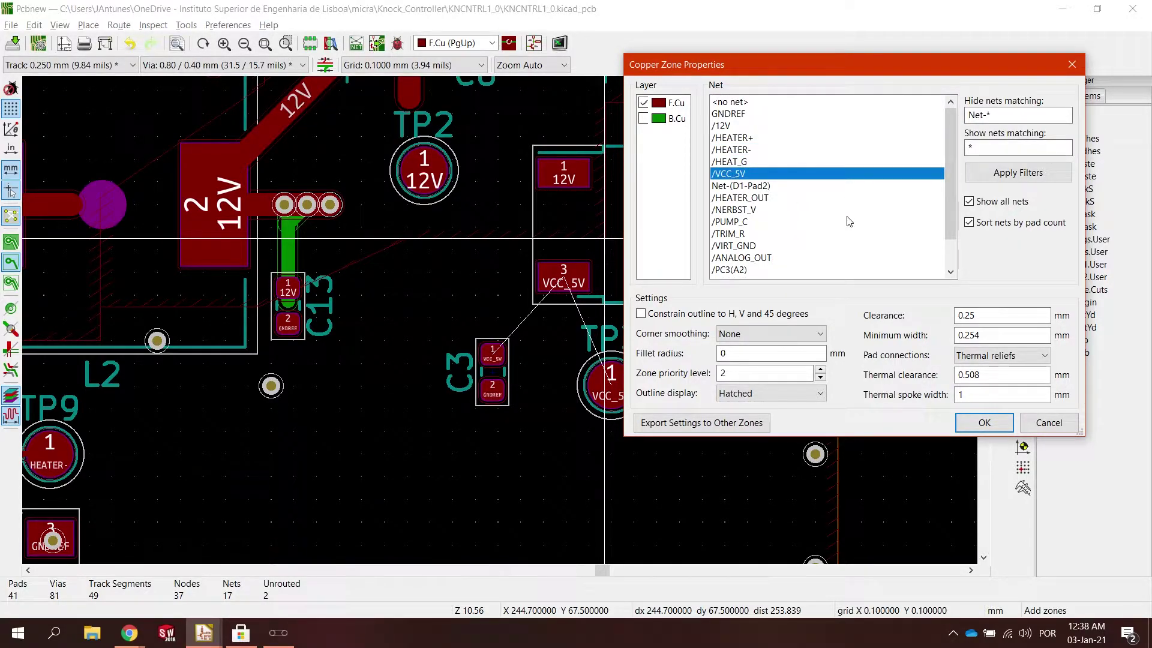
left_click(782, 335)
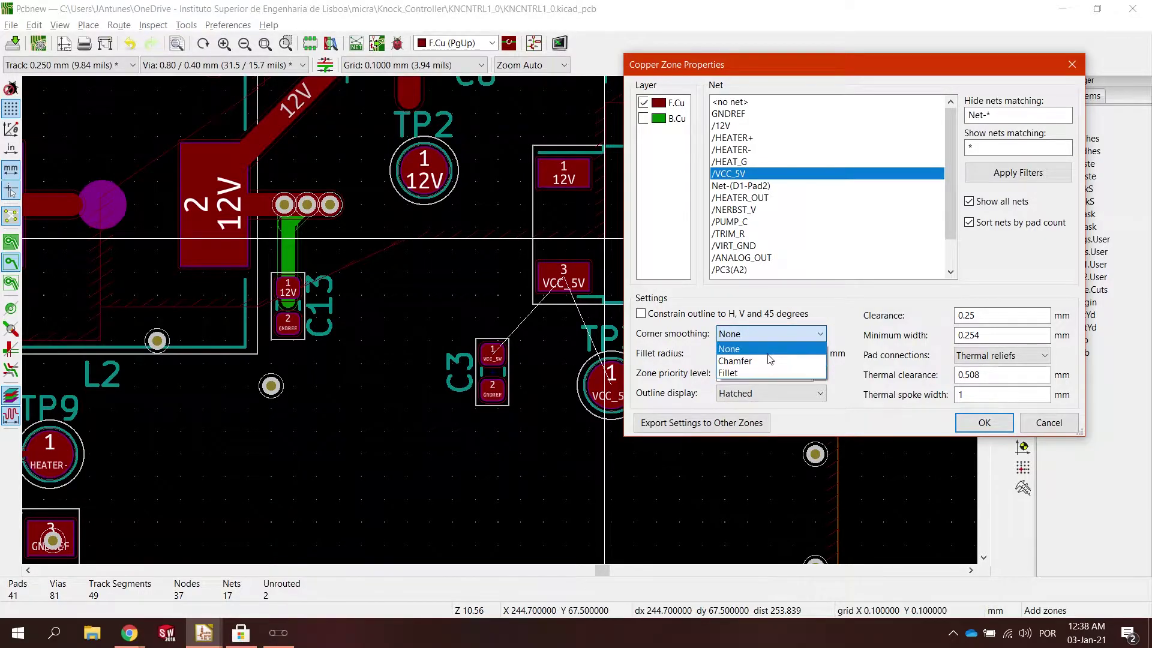
left_click(752, 372)
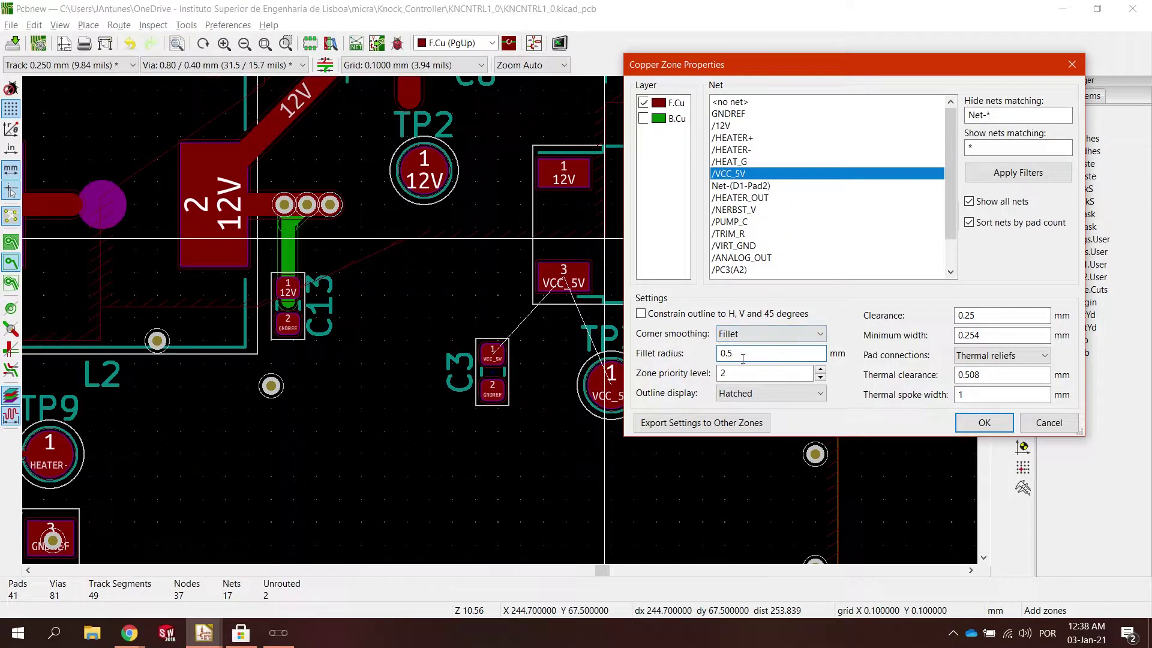
left_click(983, 422)
Outline the VCC_5V zone around U2's pad 3, C3's pad 1 and TP3, and close it.
left_click(591, 90)
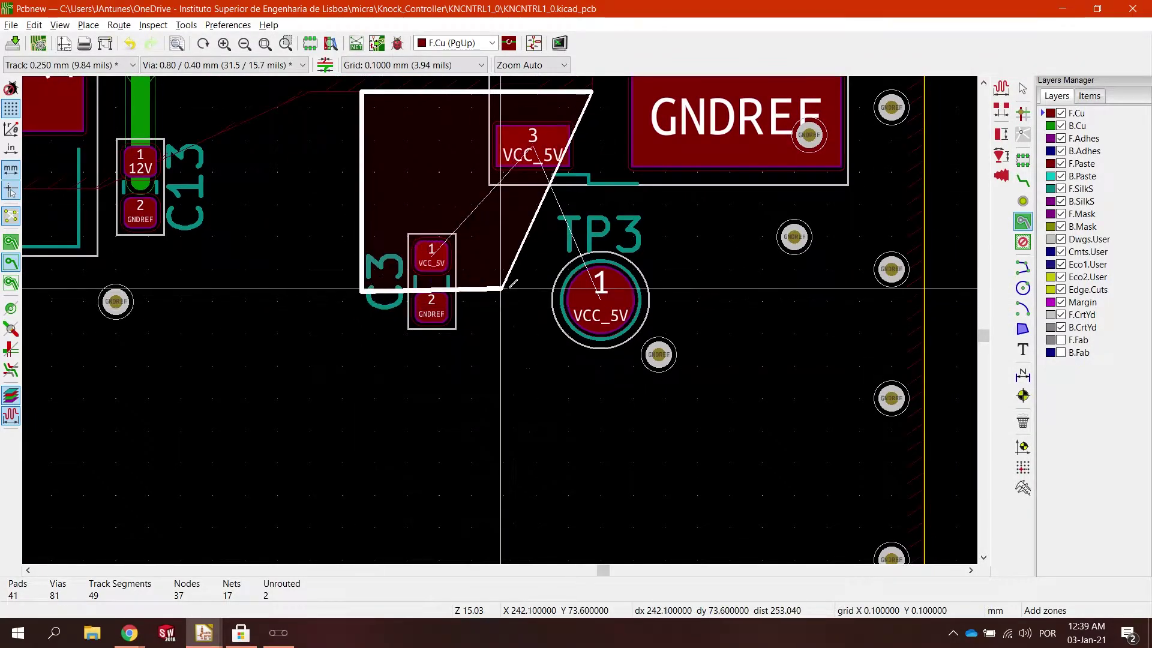
left_click(536, 291)
left_click(672, 404)
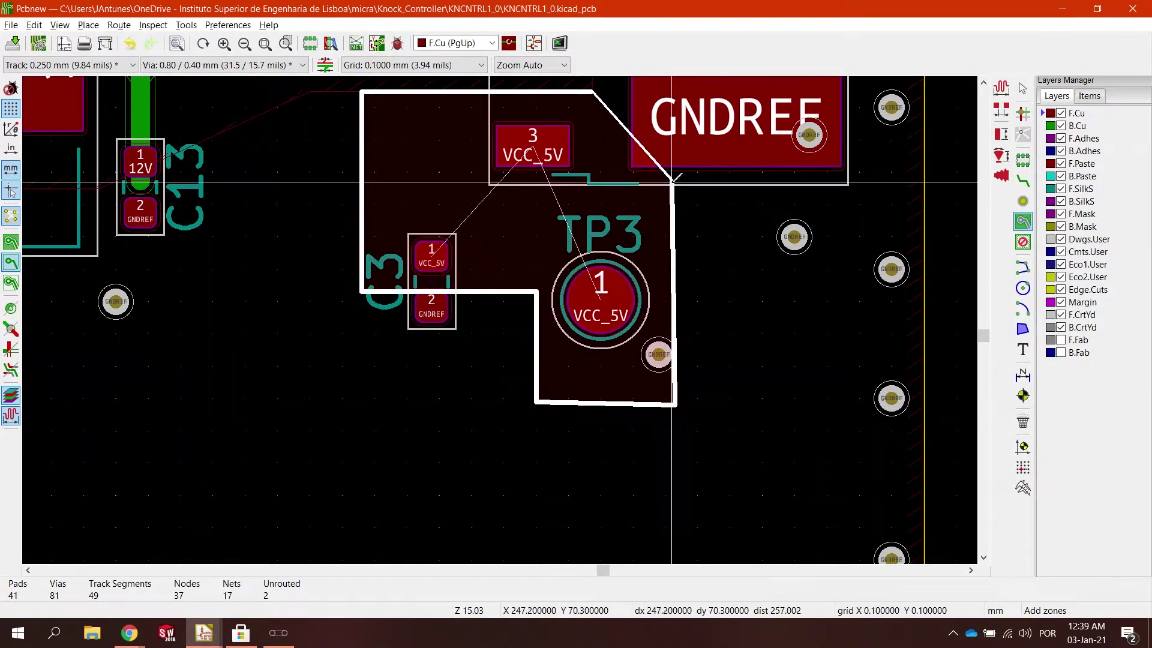
left_click(673, 181)
double_click(592, 182)
Move the VCC_5V zone's edge above TP3 down, away from U2's GNDREF pad, and show the refilled zones.
scroll(600, 252, "up", 2, "shift")
scroll(624, 270, "up", 1)
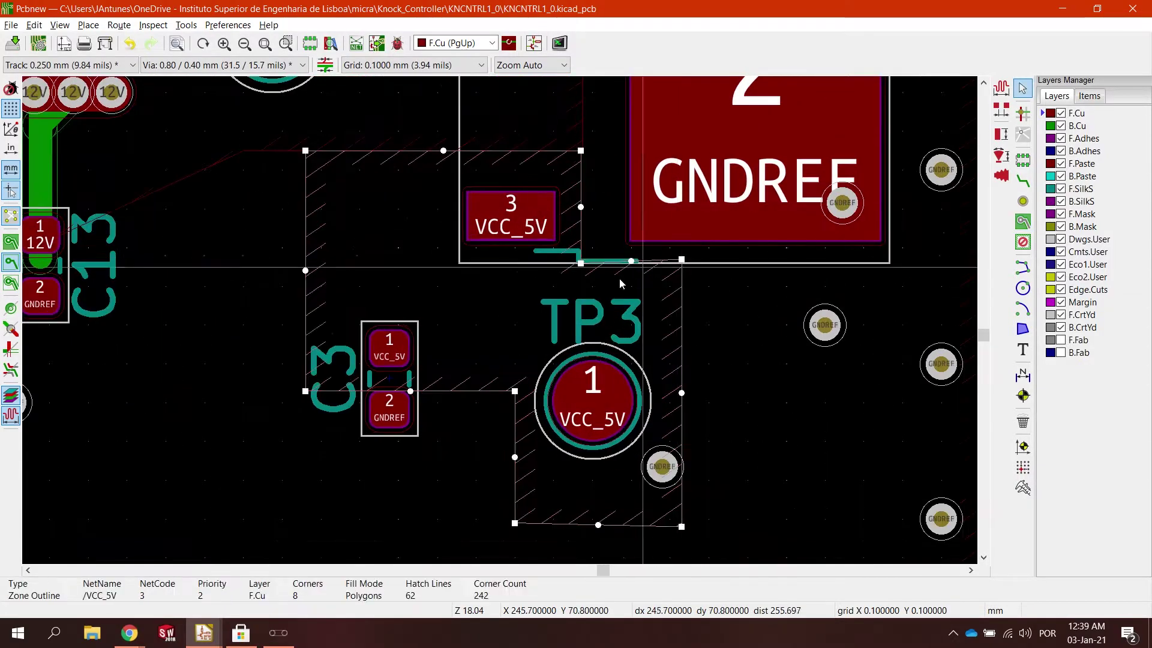
left_click_drag(631, 261, 631, 298)
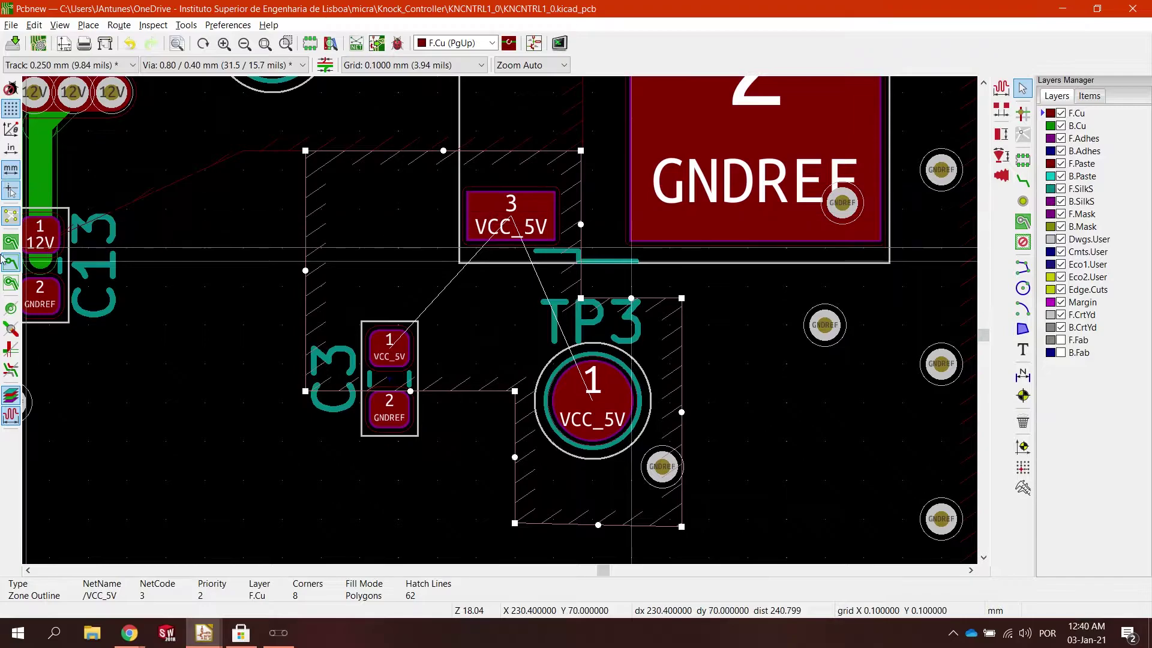
left_click(208, 268)
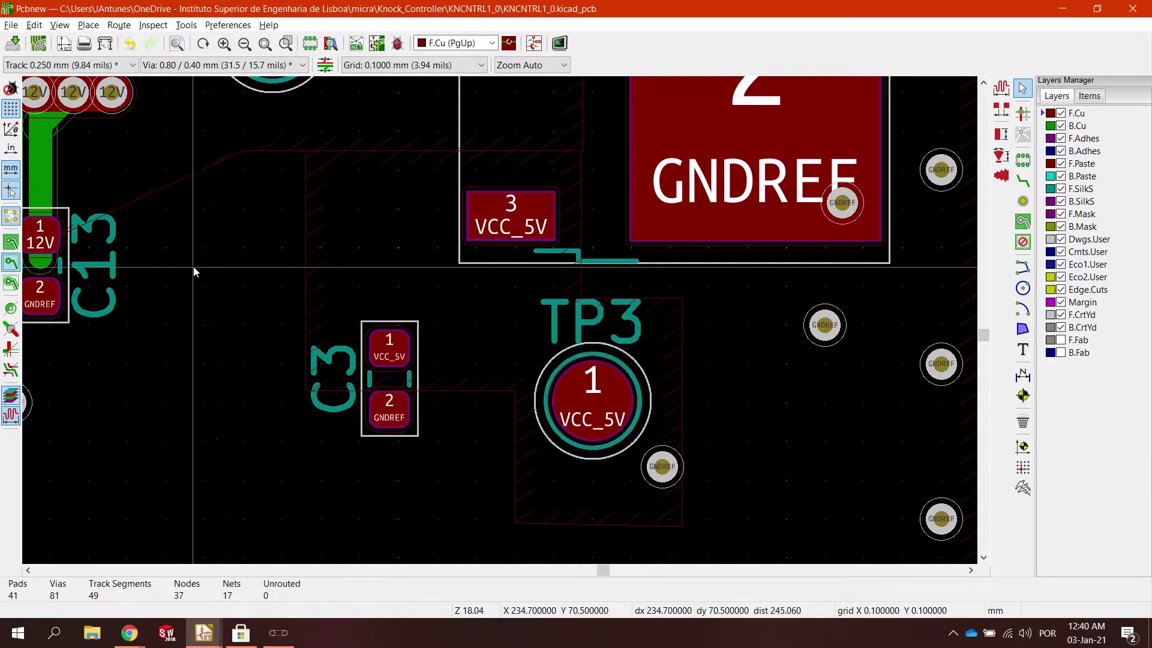
left_click(11, 242)
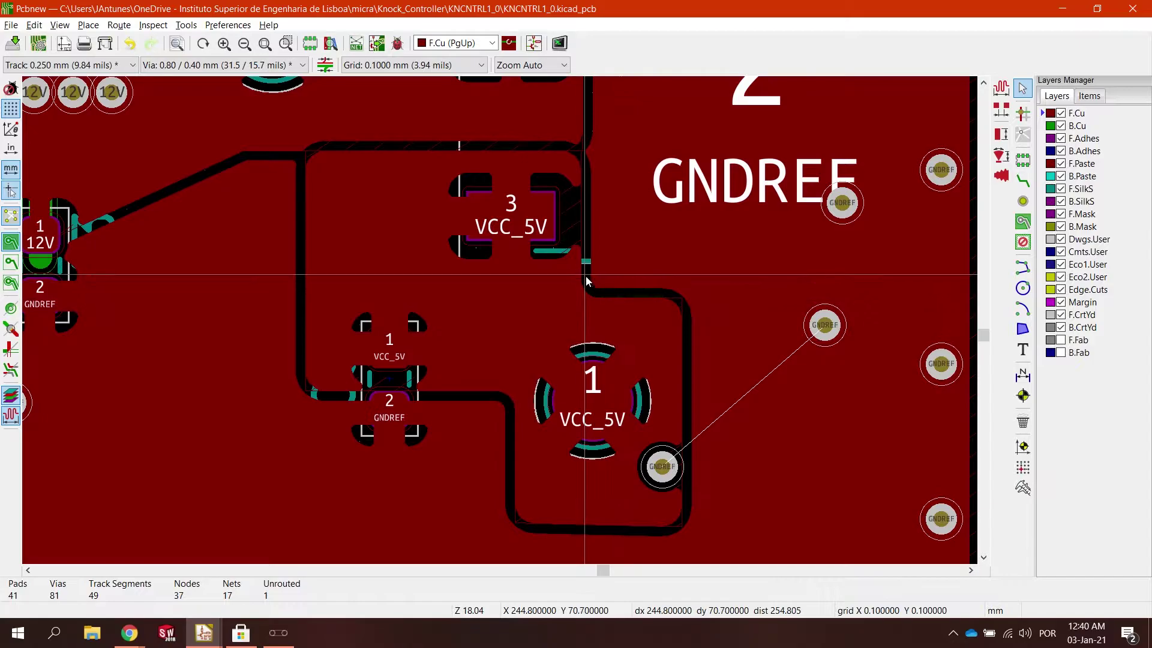
Increase the fillet radius of the VCC_5V zone to 2 mm and refill all zones.
left_click(510, 308)
left_click(502, 311)
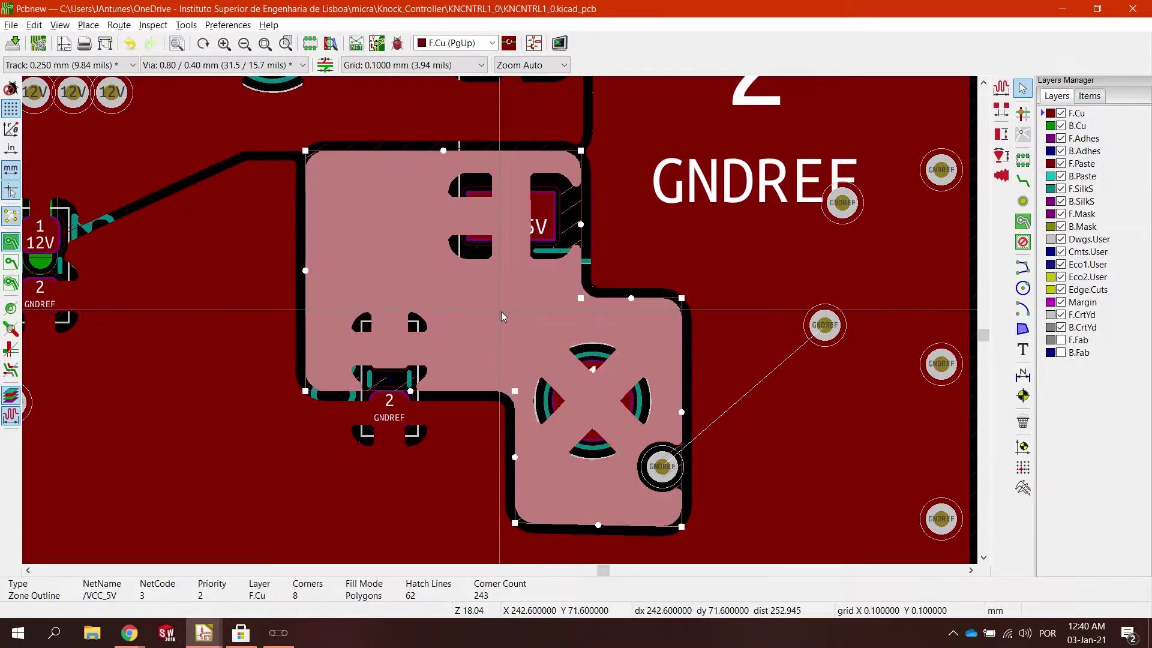
double_click(501, 311)
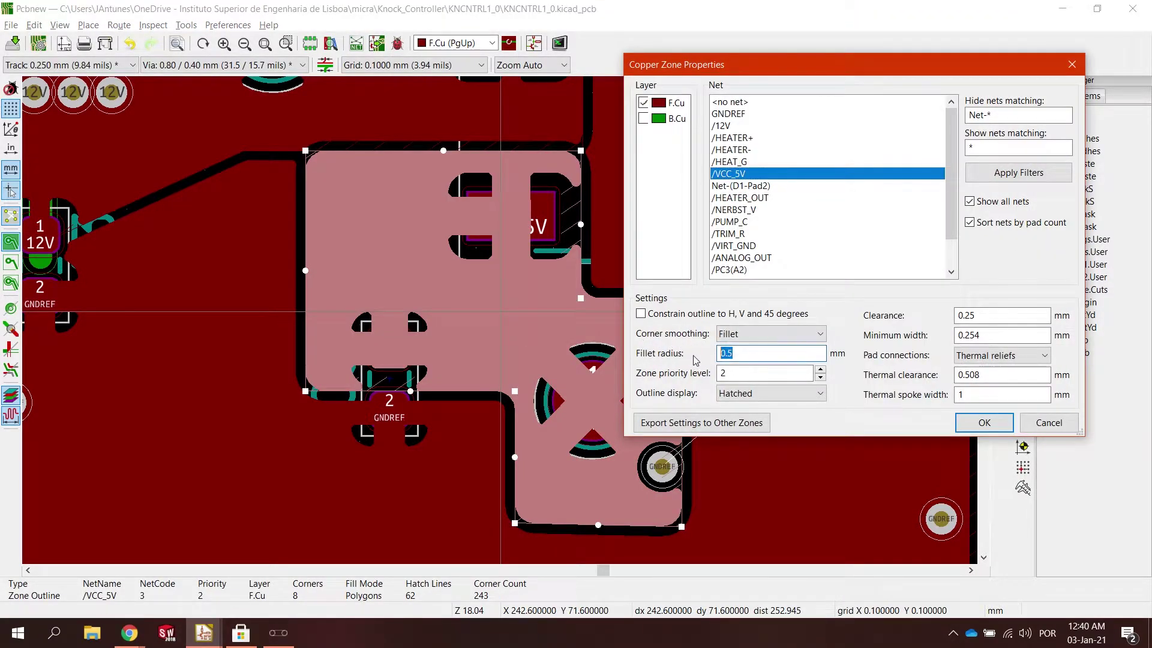
left_click(983, 422)
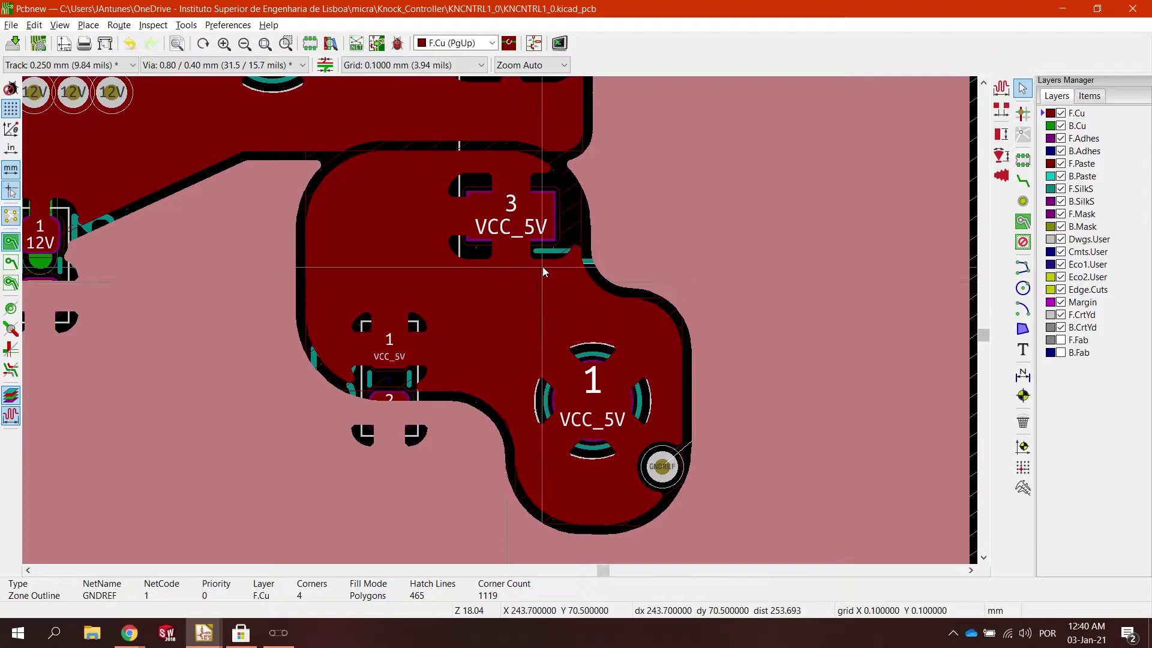
key("b")
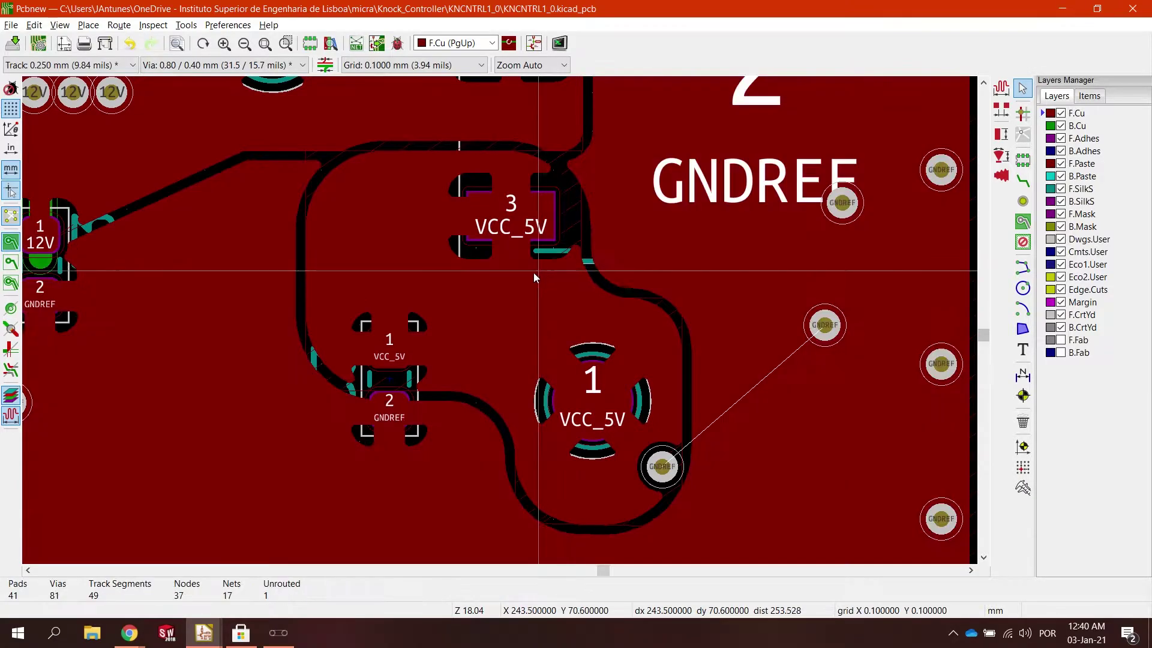
Change the corner smoothing of the VCC_5V zone to Chamfer.
left_click(480, 293)
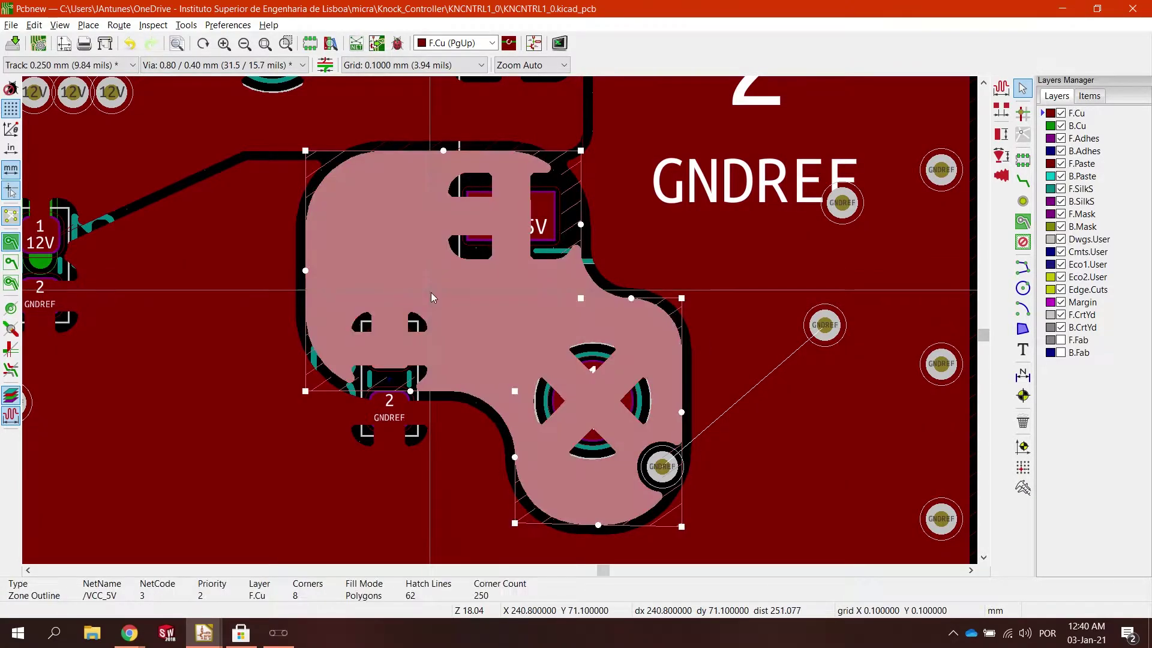
key("e")
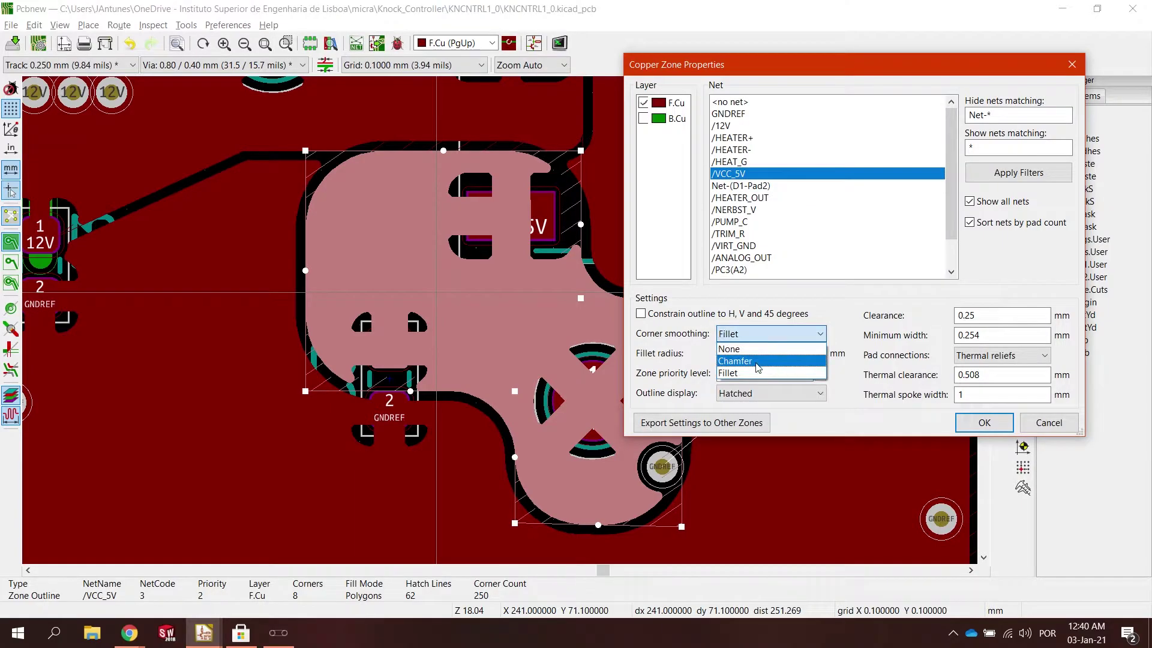
left_click(756, 355)
left_click(984, 424)
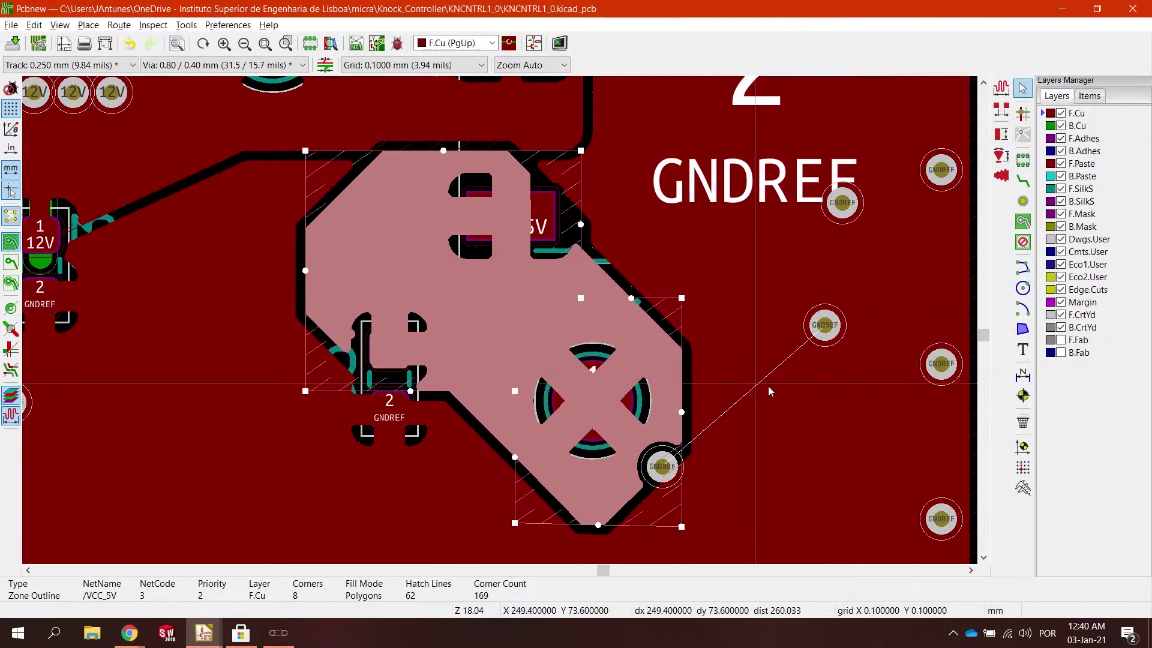
Reduce the chamfer distance of the VCC_5V zone's corners and deselect the zone.
left_click(530, 186)
left_click(510, 296)
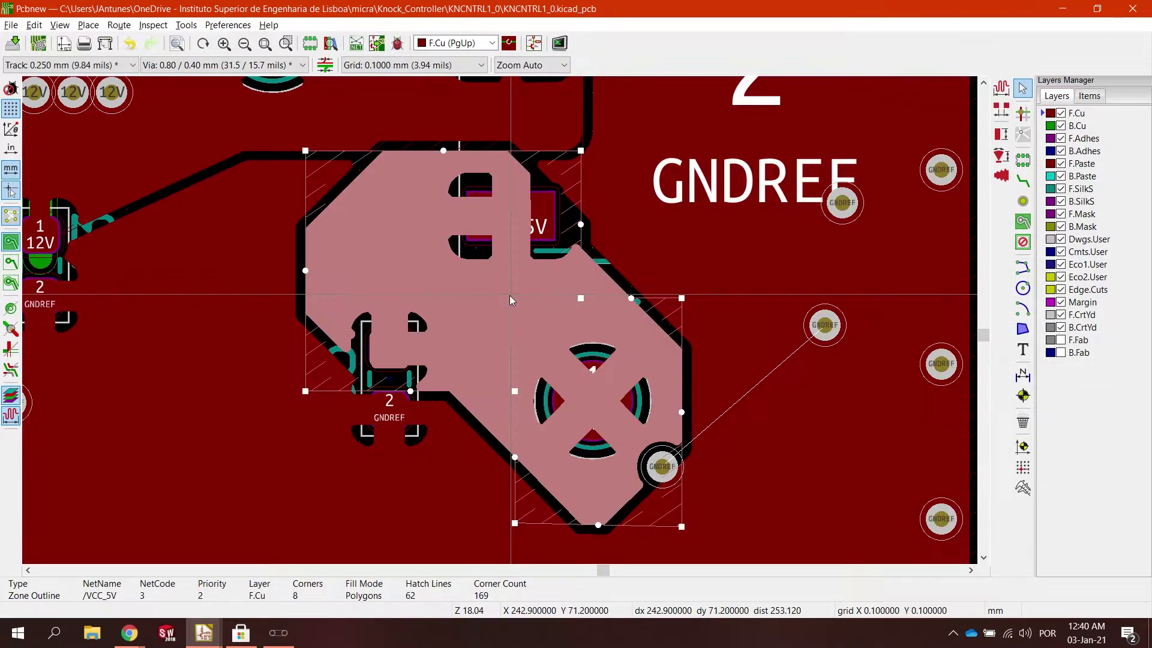
key("e")
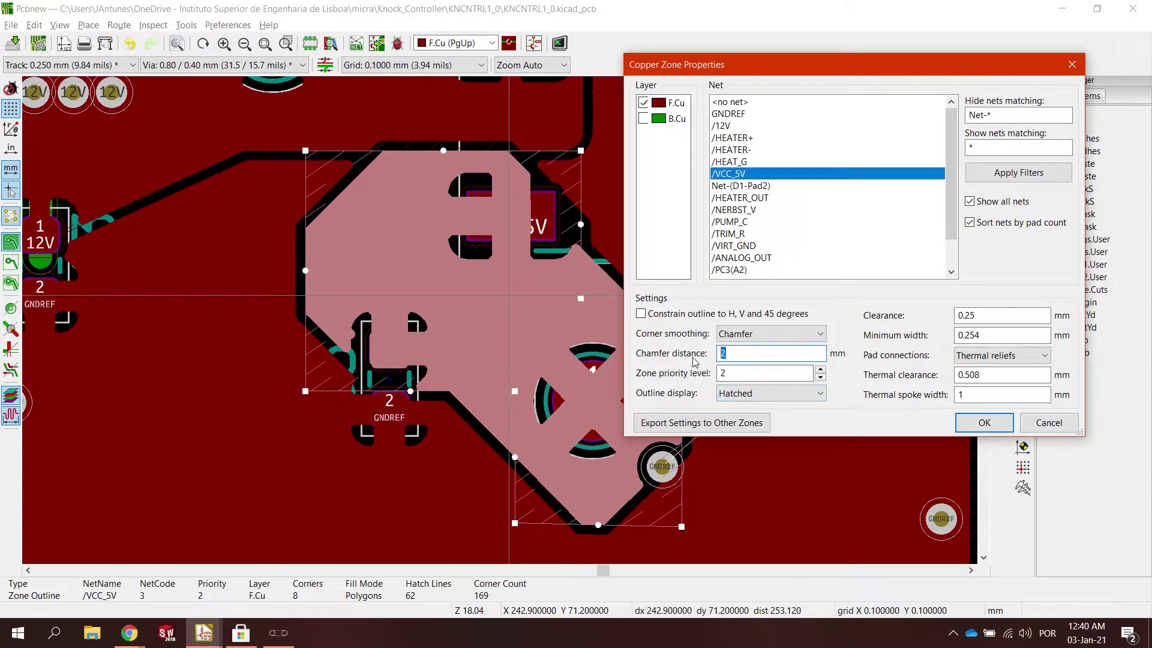
key("Return")
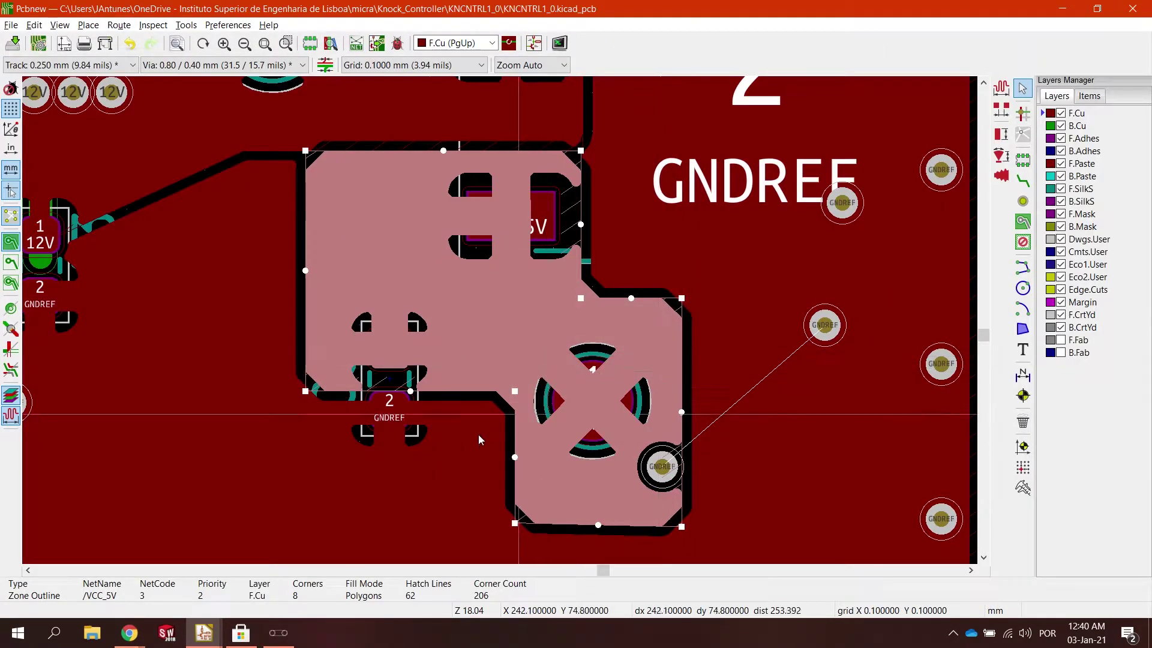
left_click(651, 391)
key("Escape")
scroll(653, 414, "down", 1)
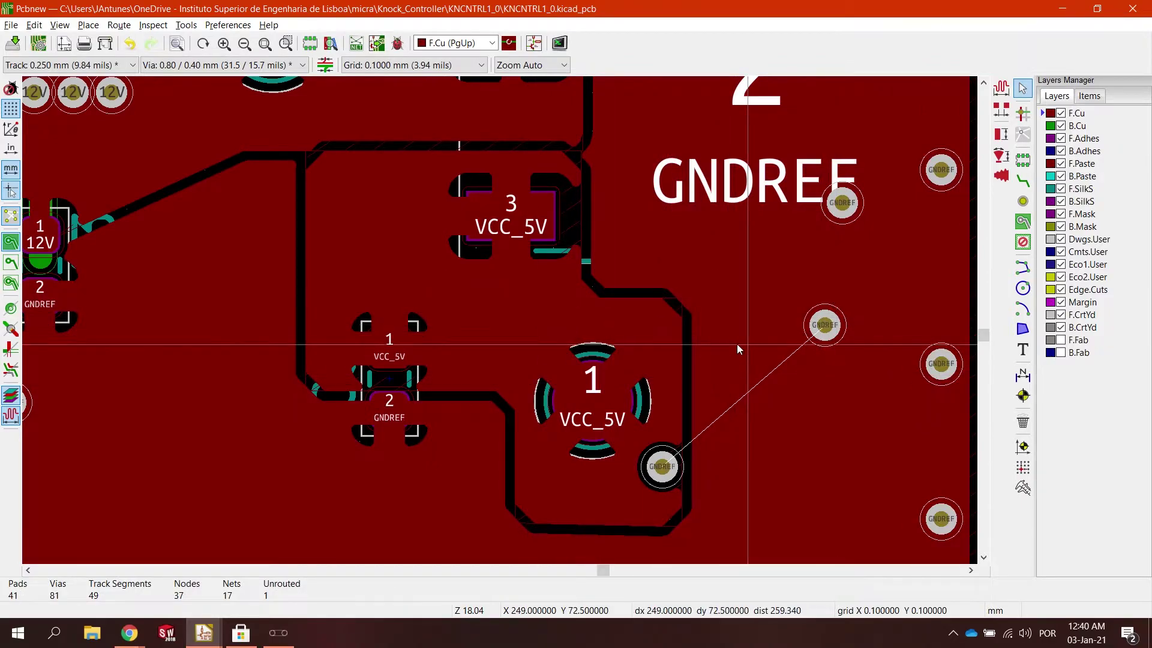
scroll(703, 337, "down", 1)
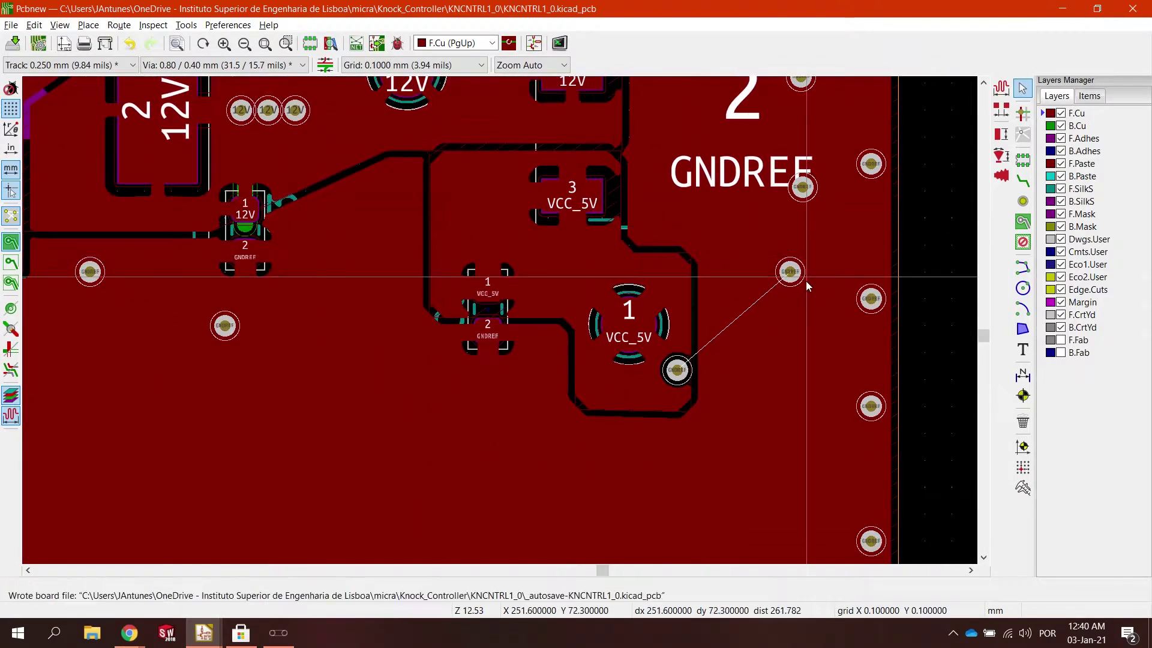
scroll(805, 281, "down", 2)
scroll(807, 275, "right", 3, "ctrl")
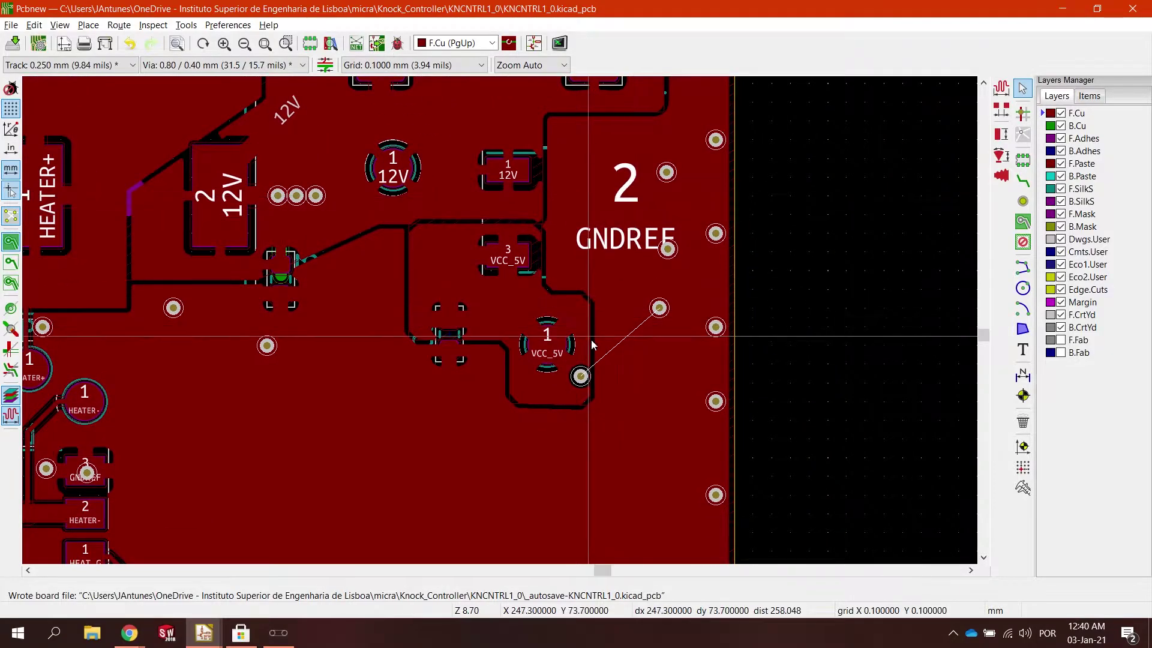
scroll(602, 347, "up", 3)
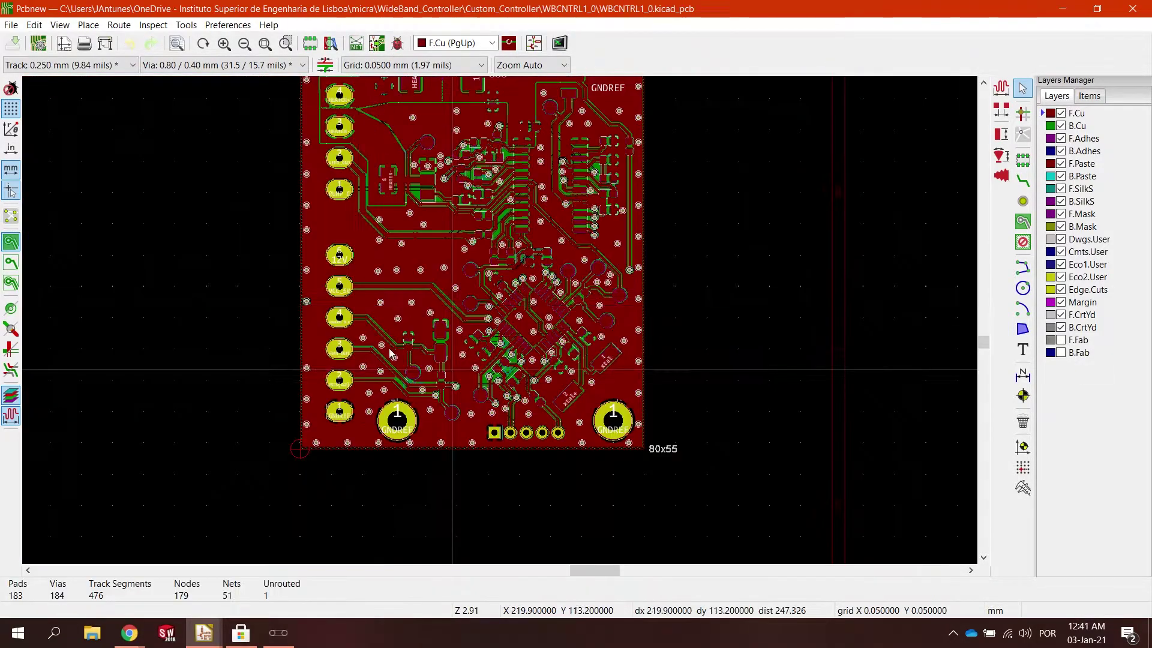
Hide the zone fills on the WideBand Controller board to expose the tracks and pads around U2, TP3 and C12.
scroll(650, 360, "up", 2, "shift")
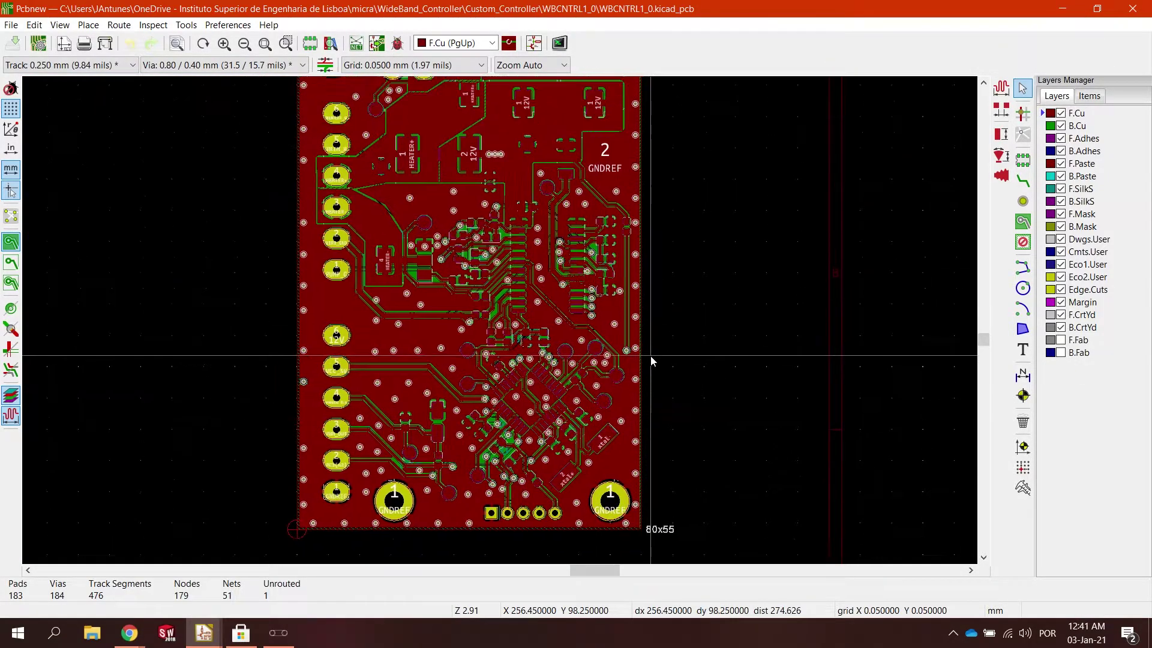
left_click(11, 262)
scroll(543, 311, "up", 4)
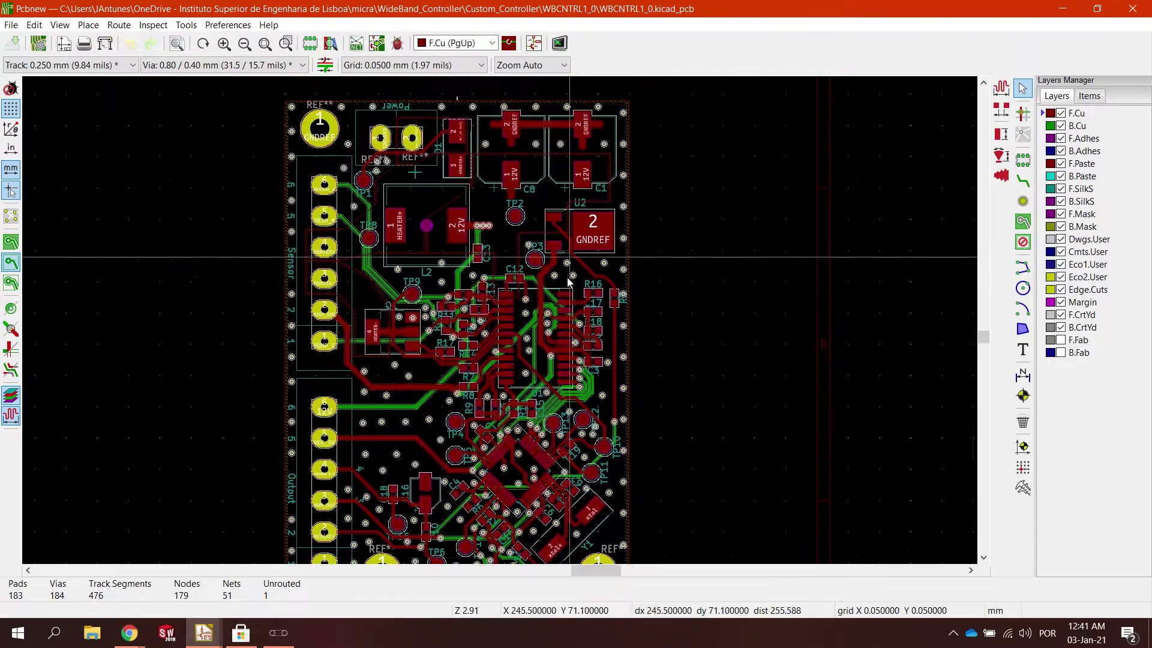
scroll(578, 260, "down", 1)
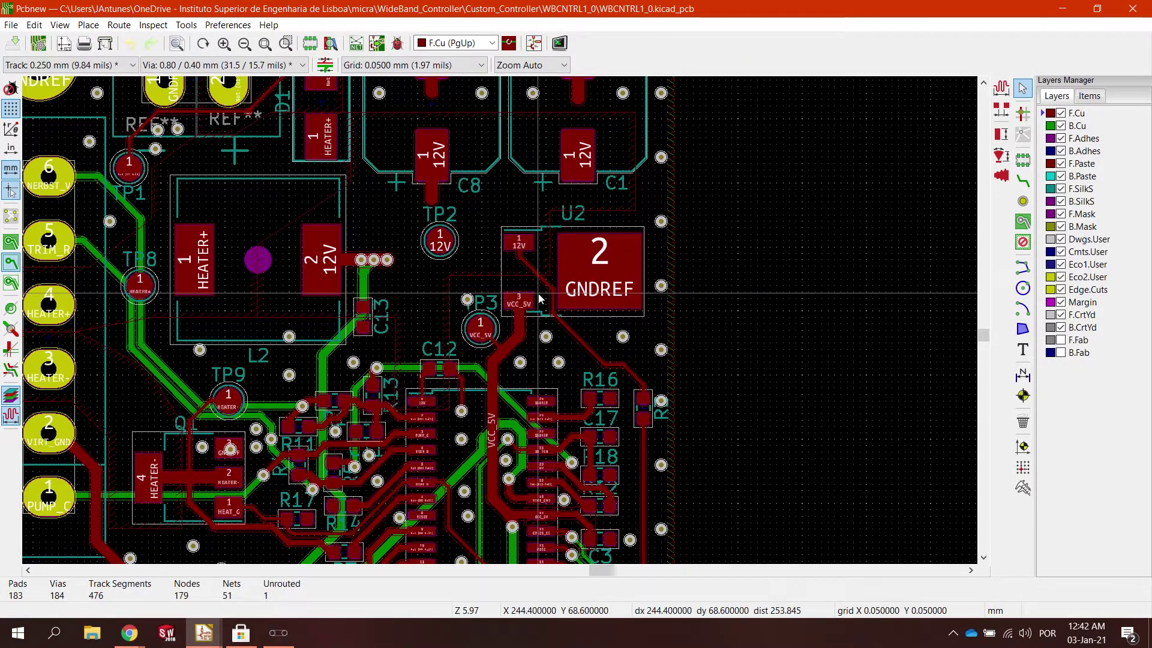
middle_click_drag(568, 279, 603, 257)
scroll(602, 251, "up", 2)
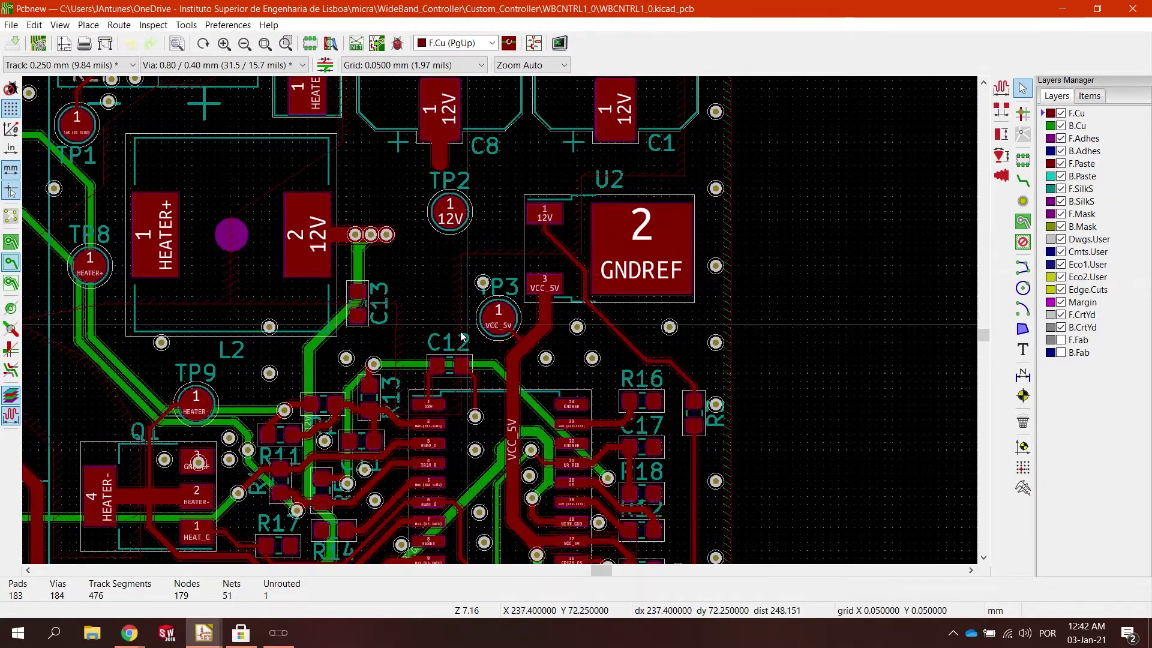
scroll(426, 397, "up", 2)
scroll(454, 414, "up", 2)
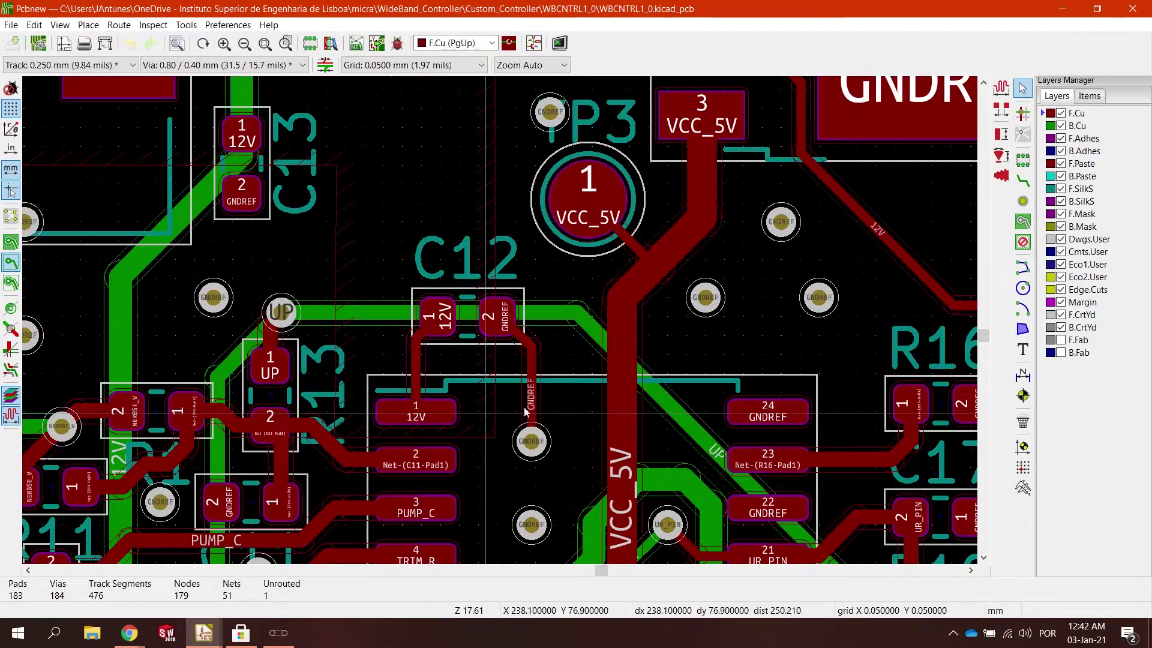
Examine the 12V connection between U1's pad 1 and C12, and the surrounding area up to TP3.
left_click(444, 409)
scroll(505, 401, "down", 1)
middle_click_drag(505, 397, 516, 227)
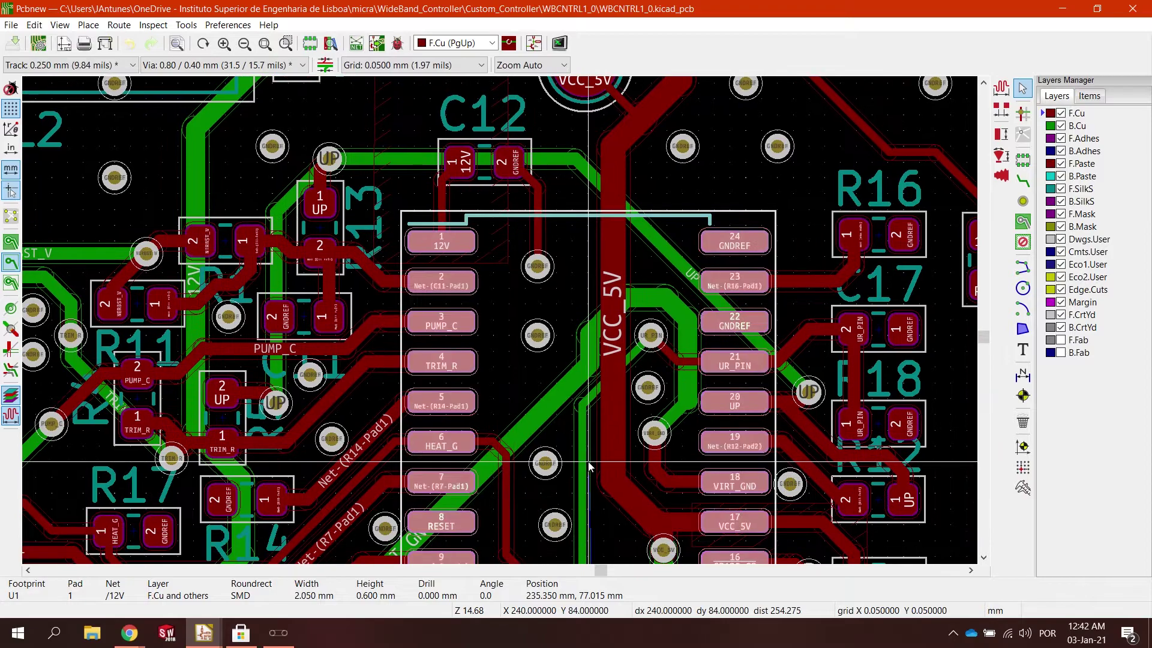
left_click(416, 303)
middle_click_drag(416, 303, 455, 476)
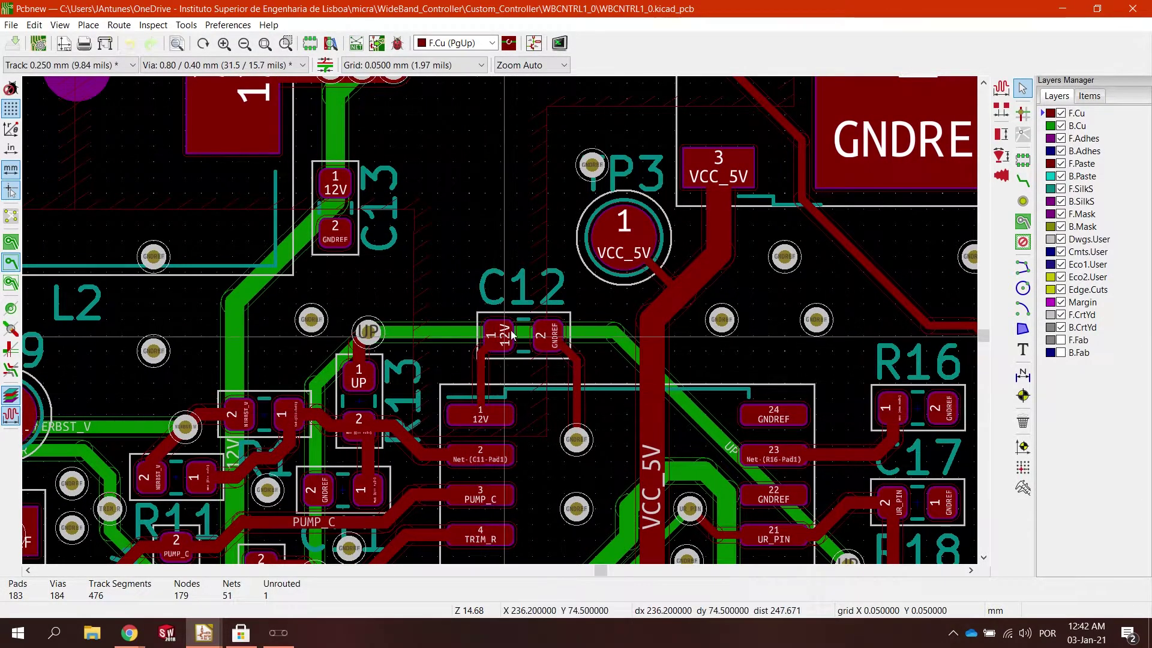
scroll(508, 333, "down", 1)
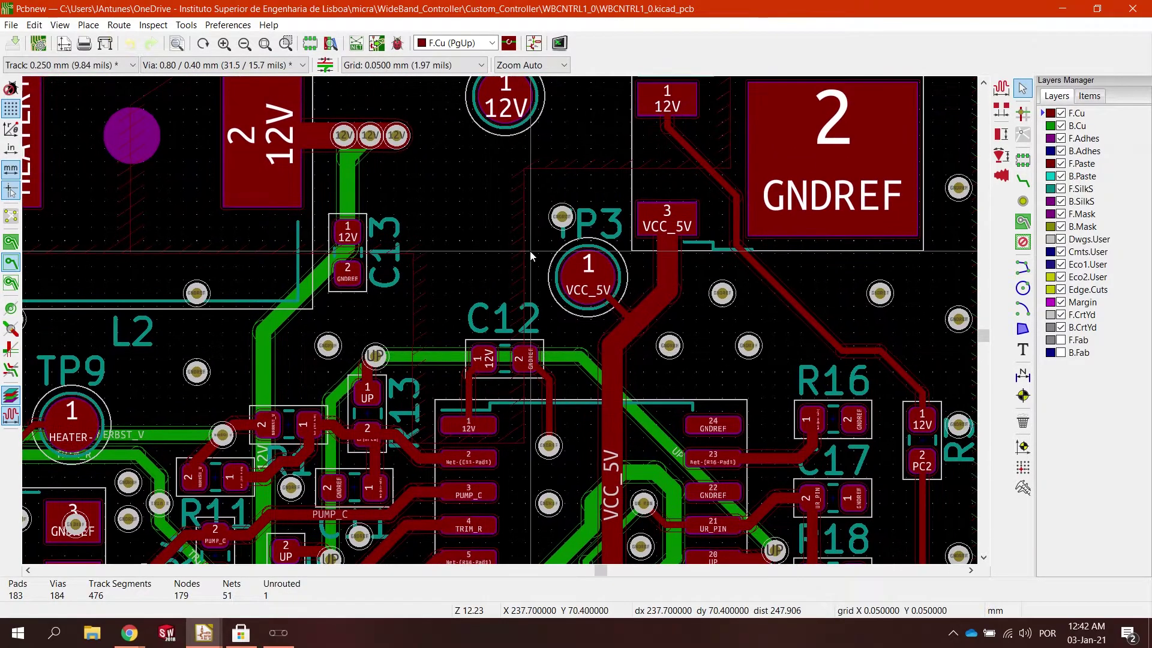
Select the 12V zone outline on the front copper and show the filled zones.
left_click(568, 264)
scroll(570, 265, "down", 4)
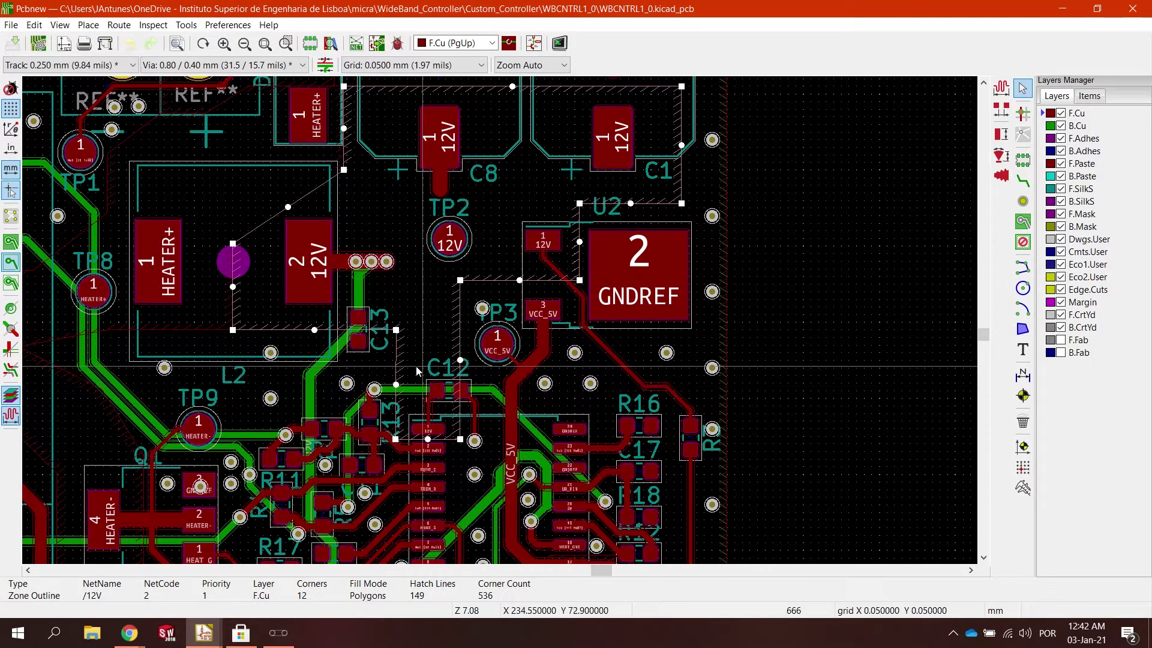
scroll(416, 371, "down", 2)
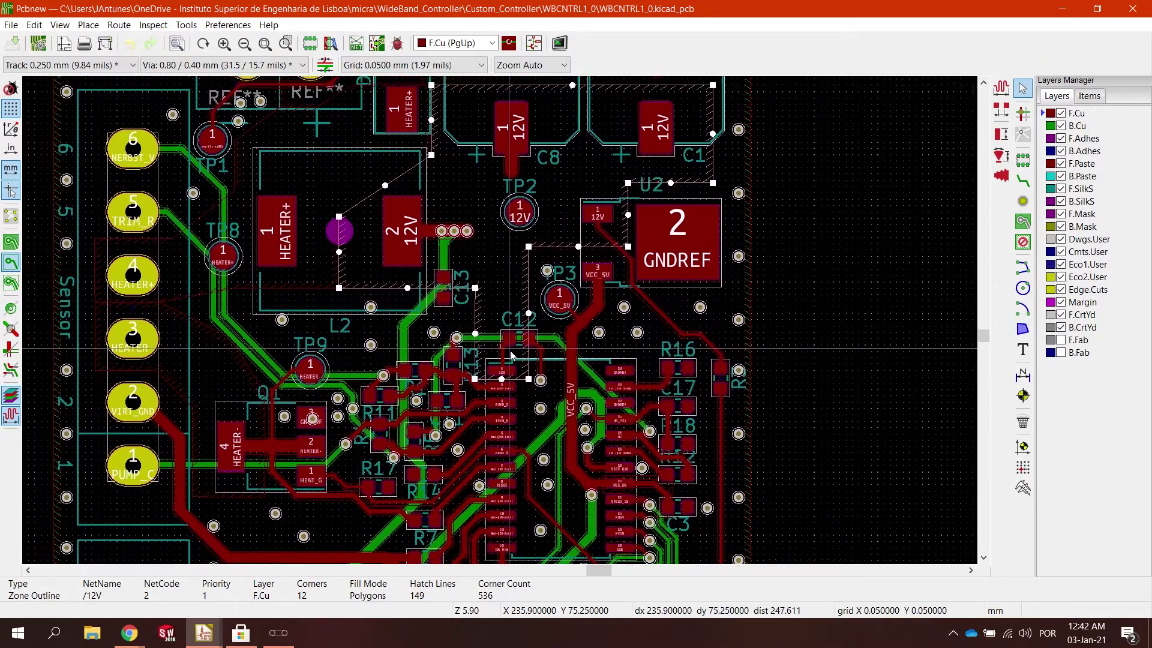
middle_click_drag(182, 297, 268, 381)
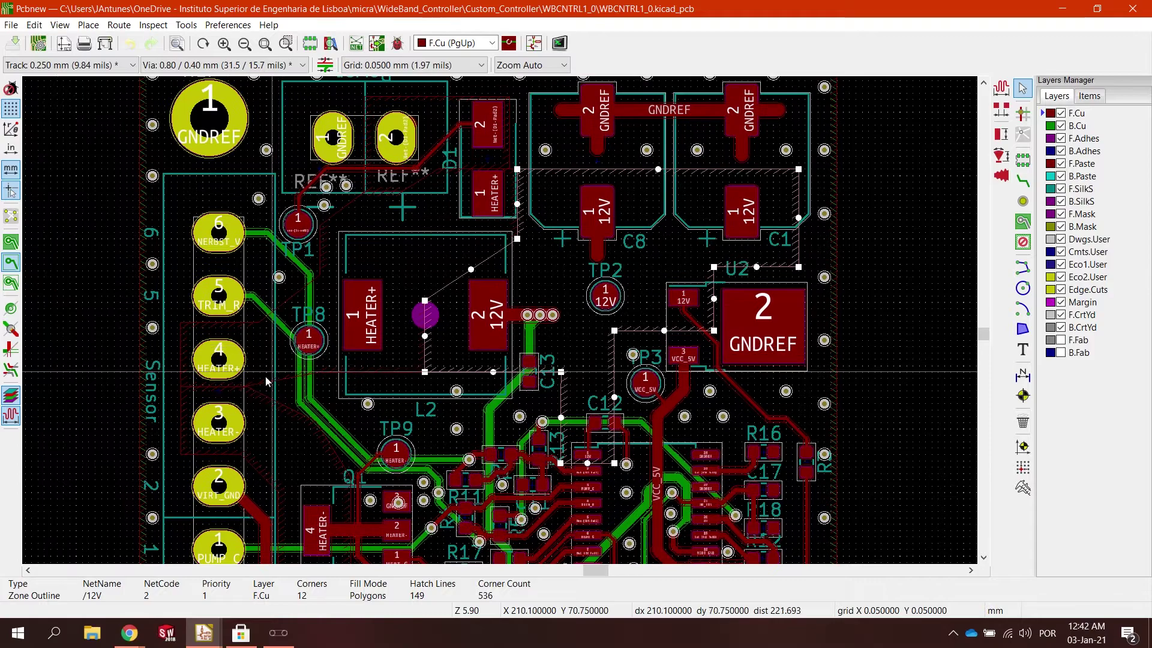
left_click(11, 242)
scroll(394, 247, "down", 1)
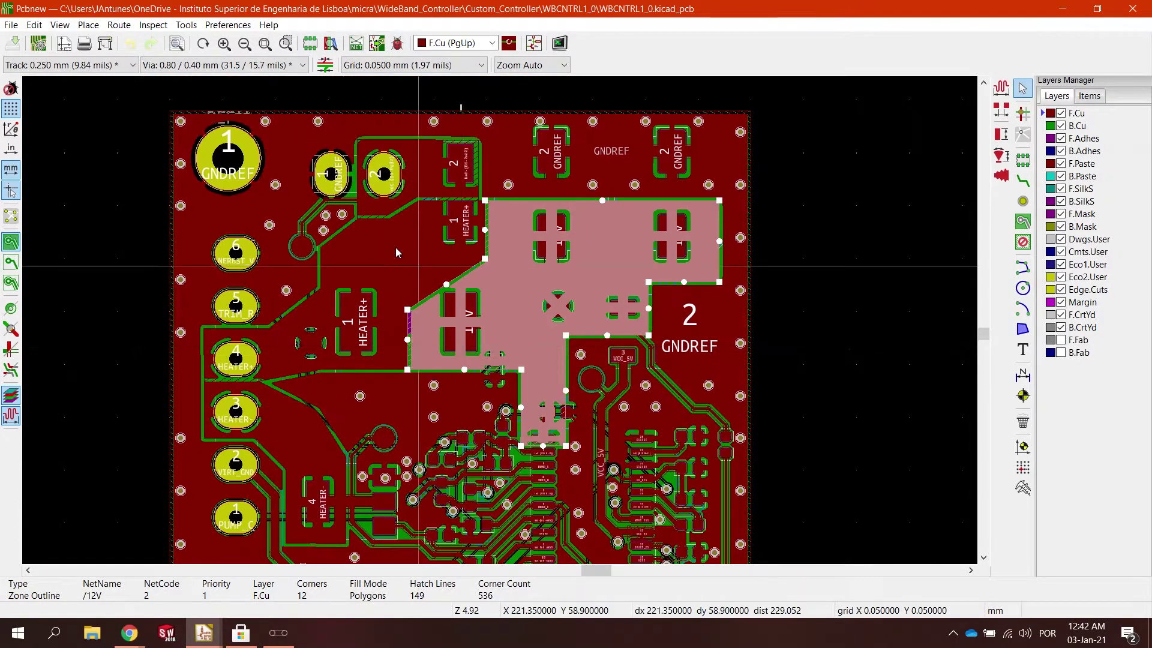
Inspect the copper around U2, TP2 and TP3 in the 3D Viewer and return to the board layout.
left_click(60, 25)
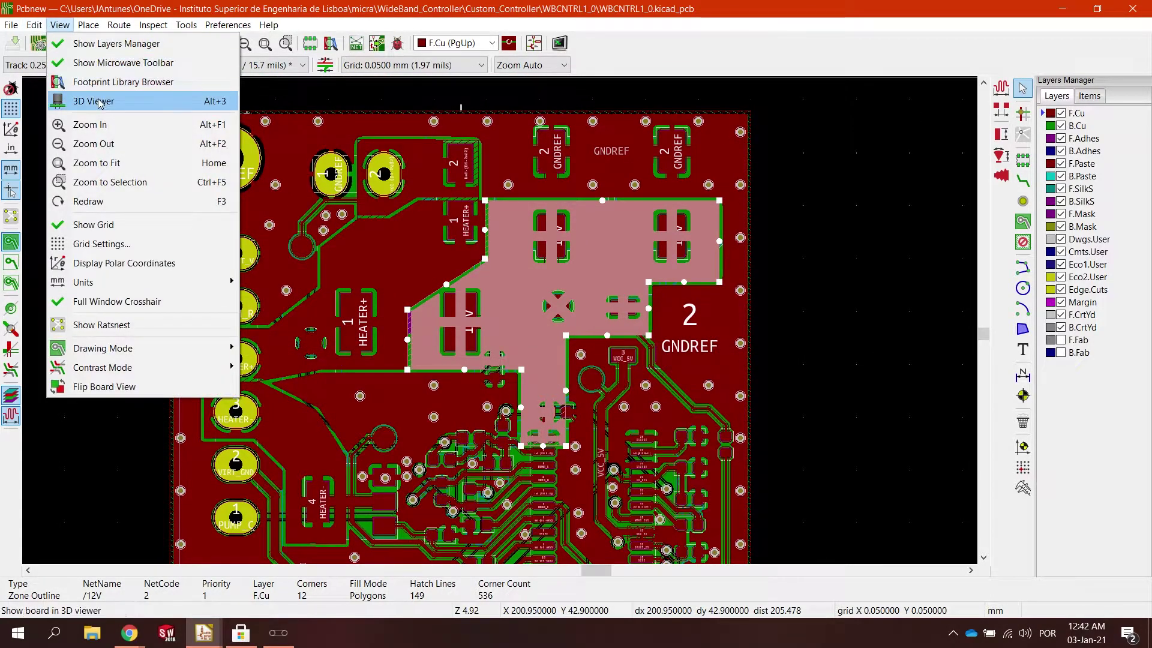
left_click(93, 101)
left_click_drag(577, 292, 520, 277)
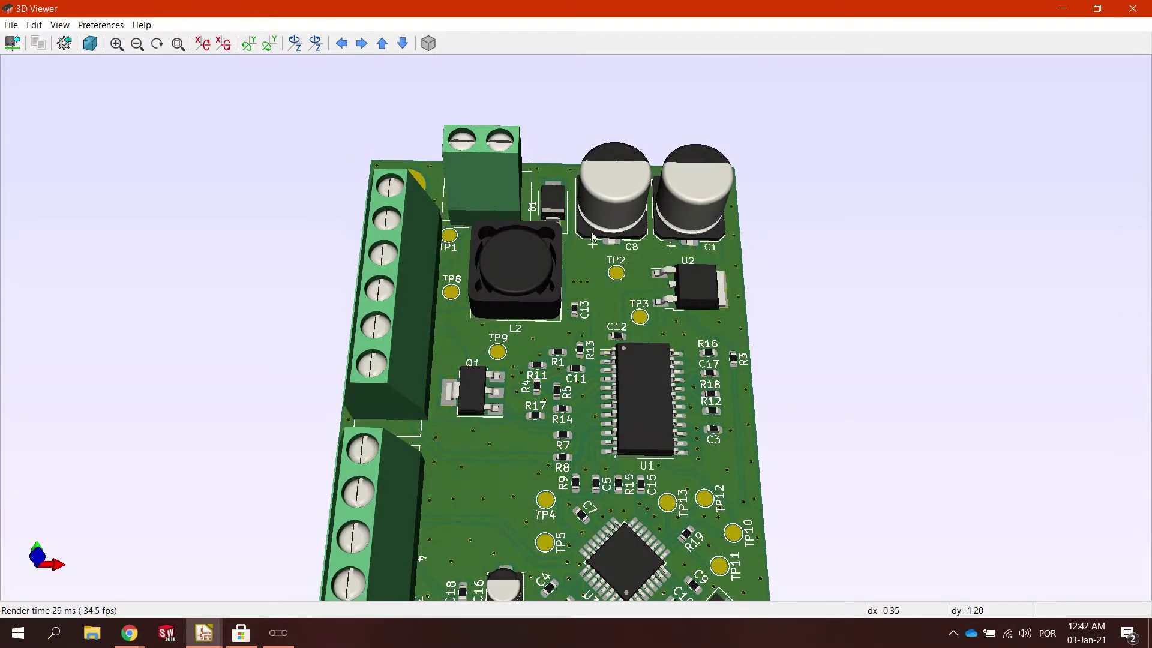
scroll(520, 277, "up", 3)
scroll(618, 287, "up", 4)
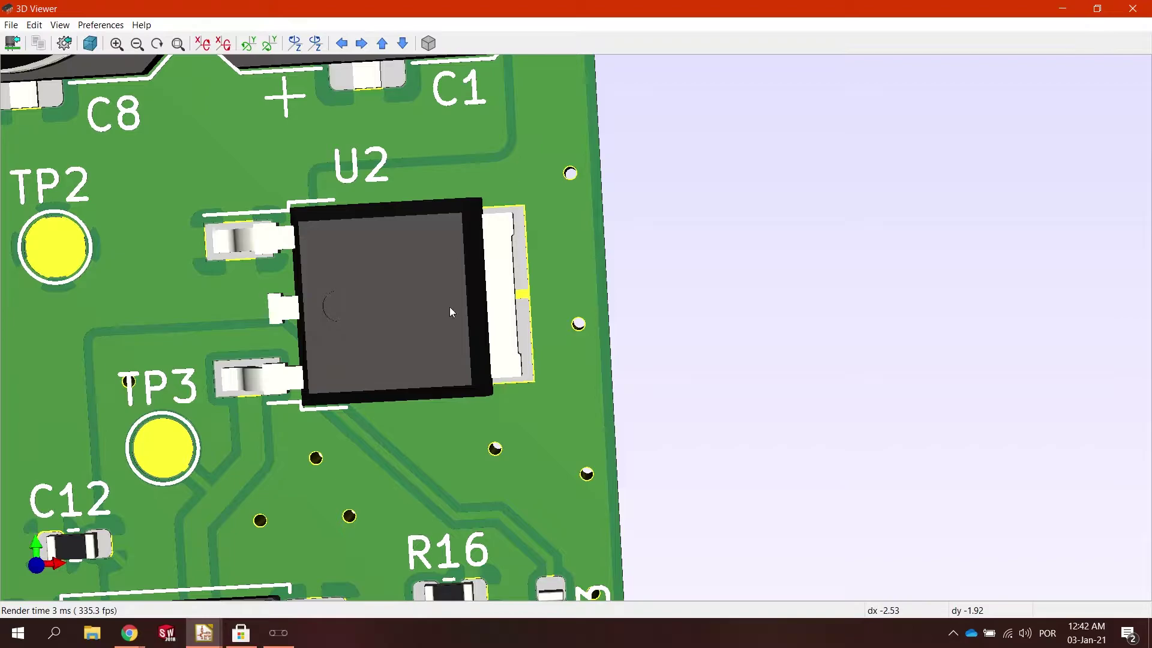
scroll(453, 318, "down", 2)
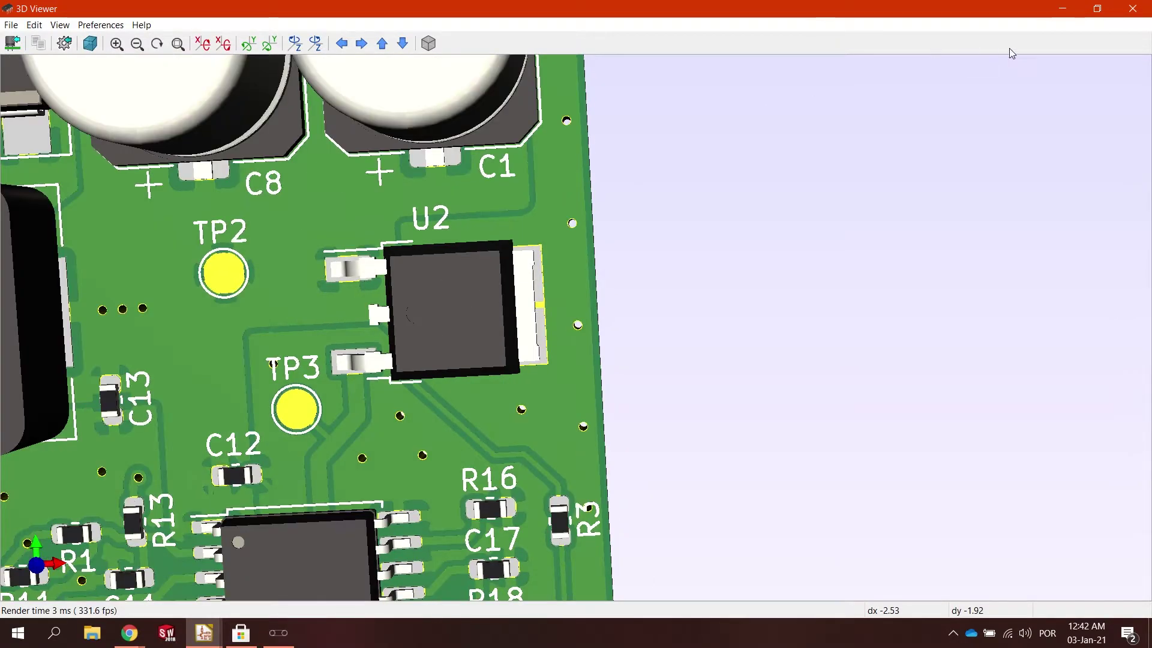
left_click(1133, 8)
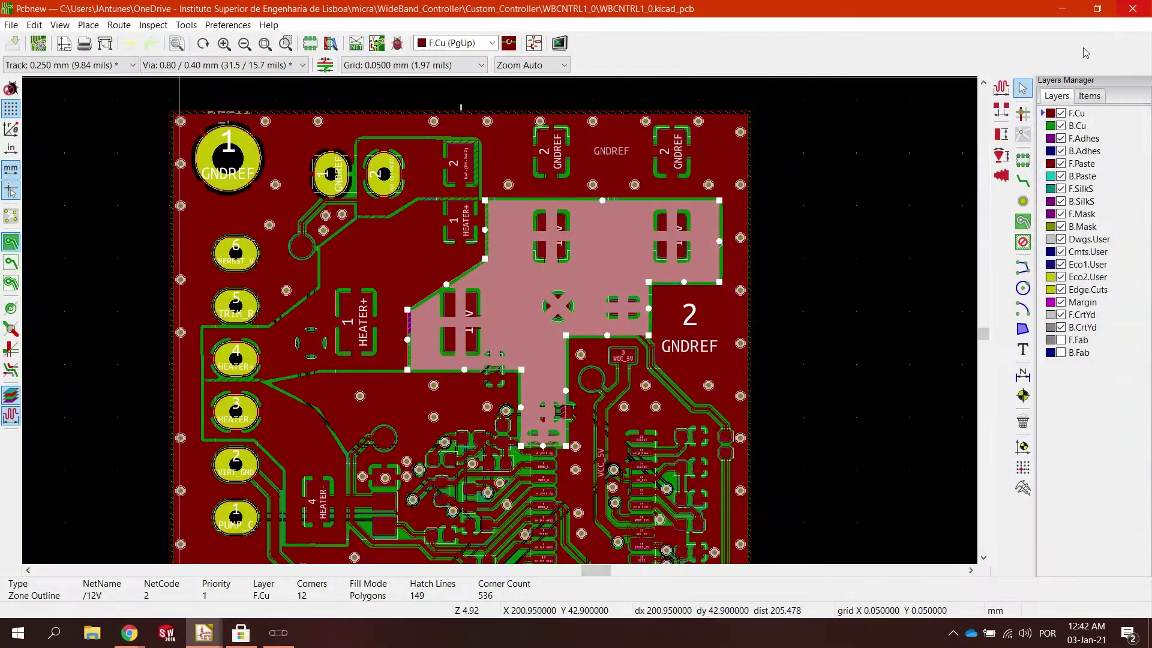
Hide the zone fills and place four vias, one near each corner of U2's GNDREF pad.
scroll(748, 244, "up", 3)
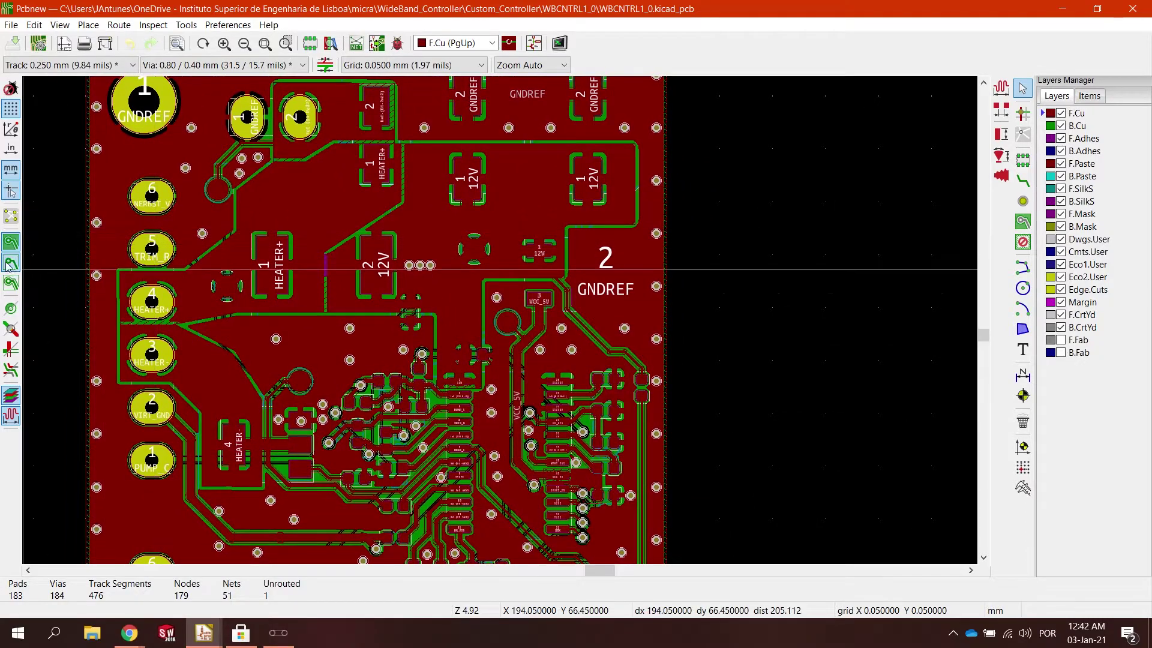
scroll(631, 256, "up", 3)
key("ctrl+shift+v")
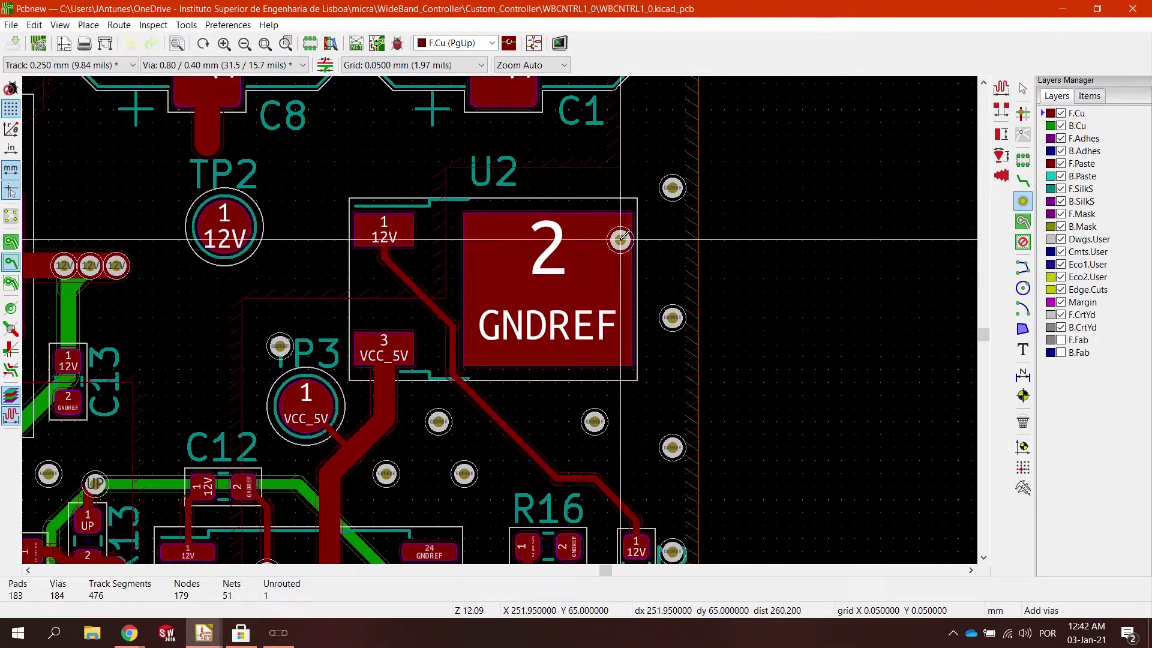
left_click(483, 230)
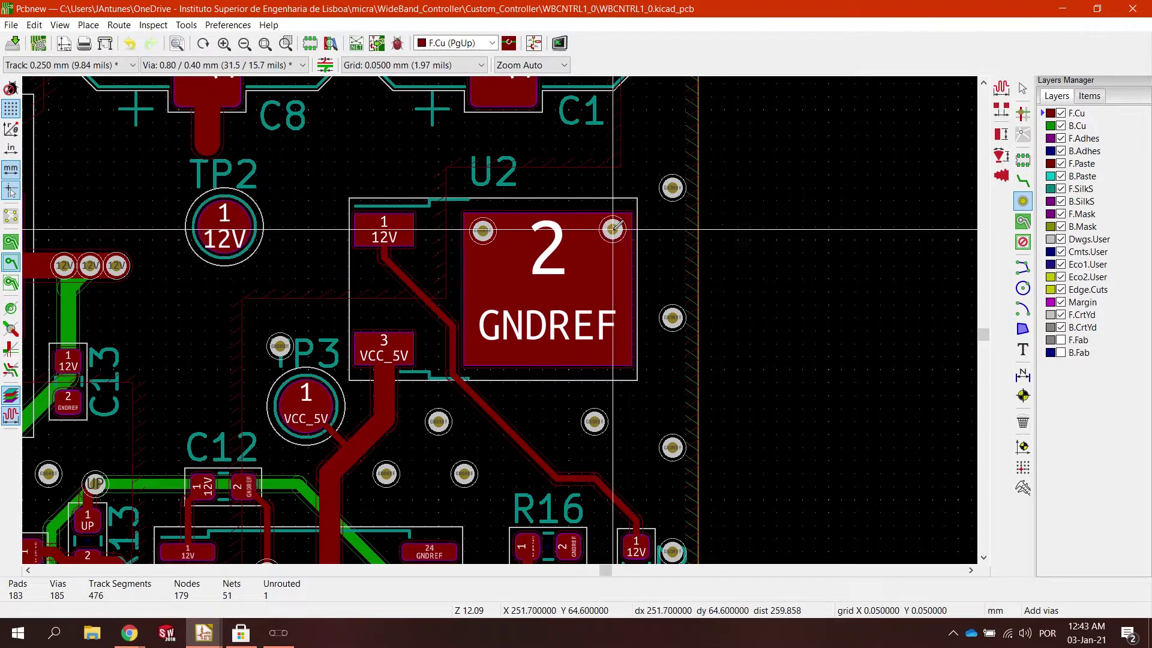
left_click(612, 230)
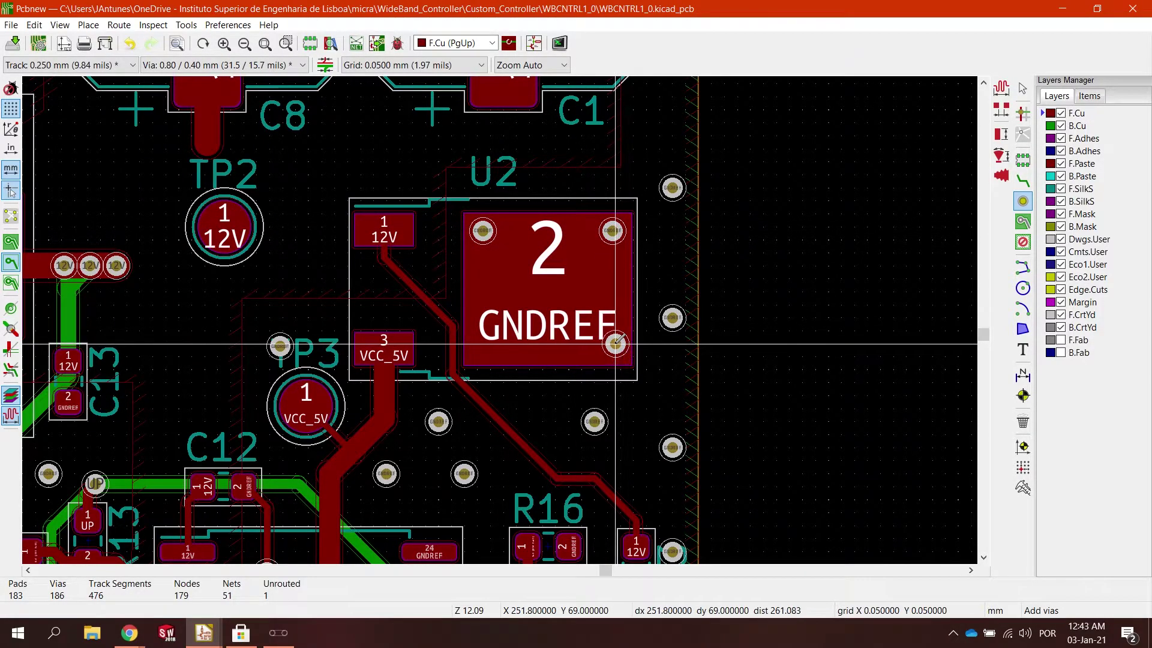
left_click(616, 343)
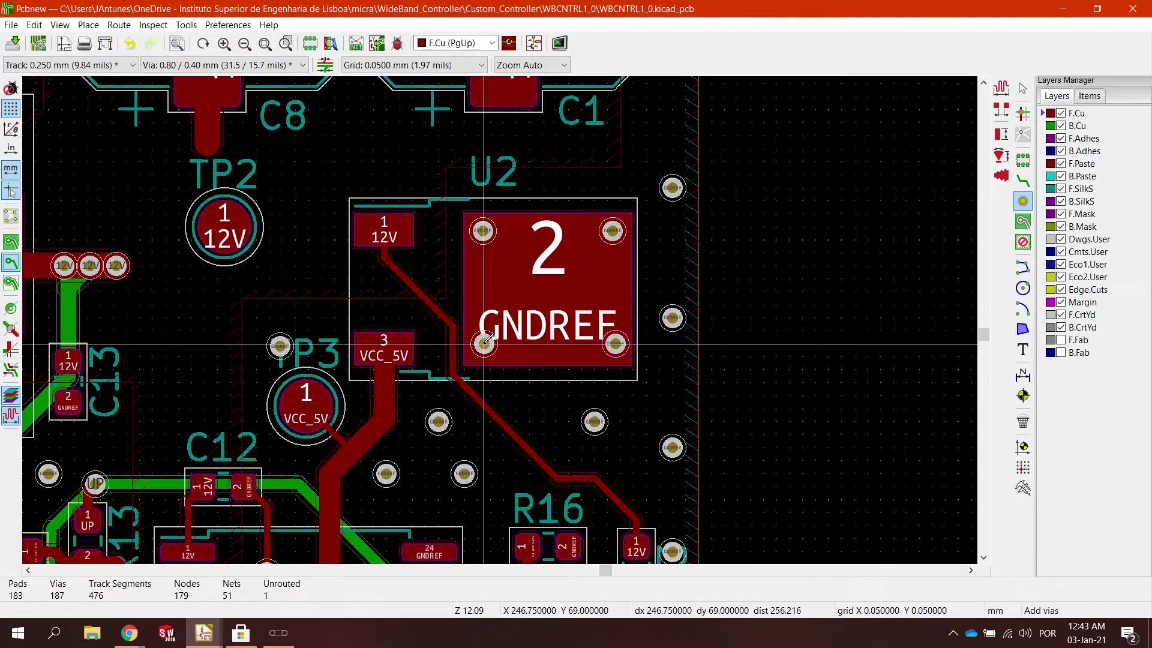
key("Escape")
scroll(615, 273, "down", 1)
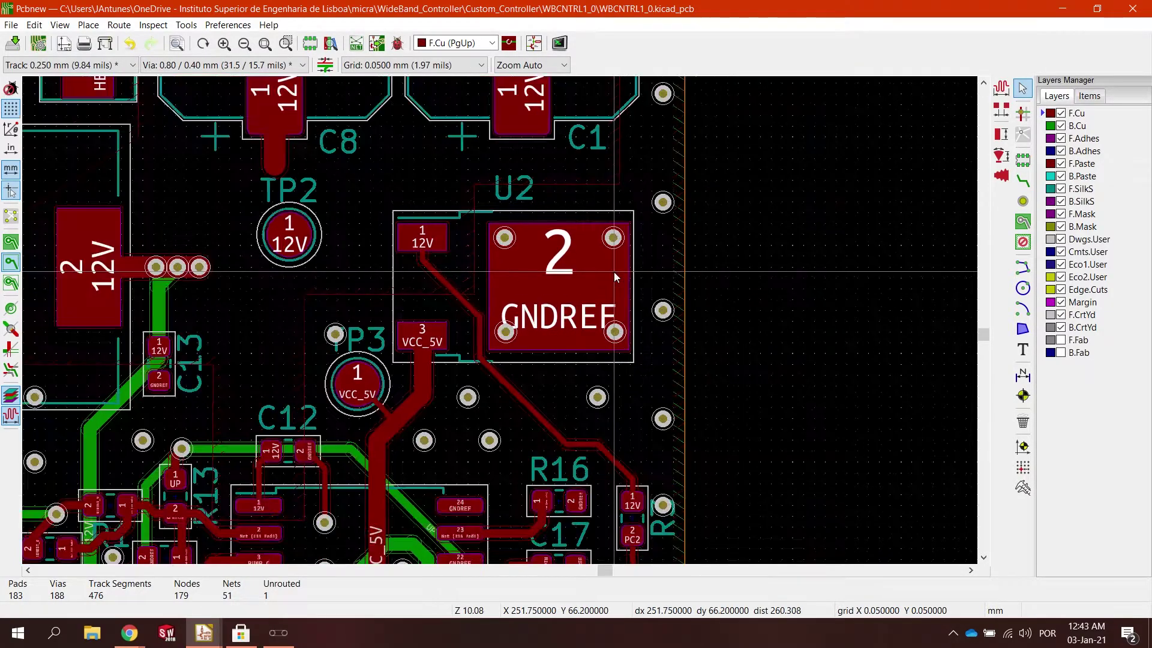
scroll(589, 246, "down", 1)
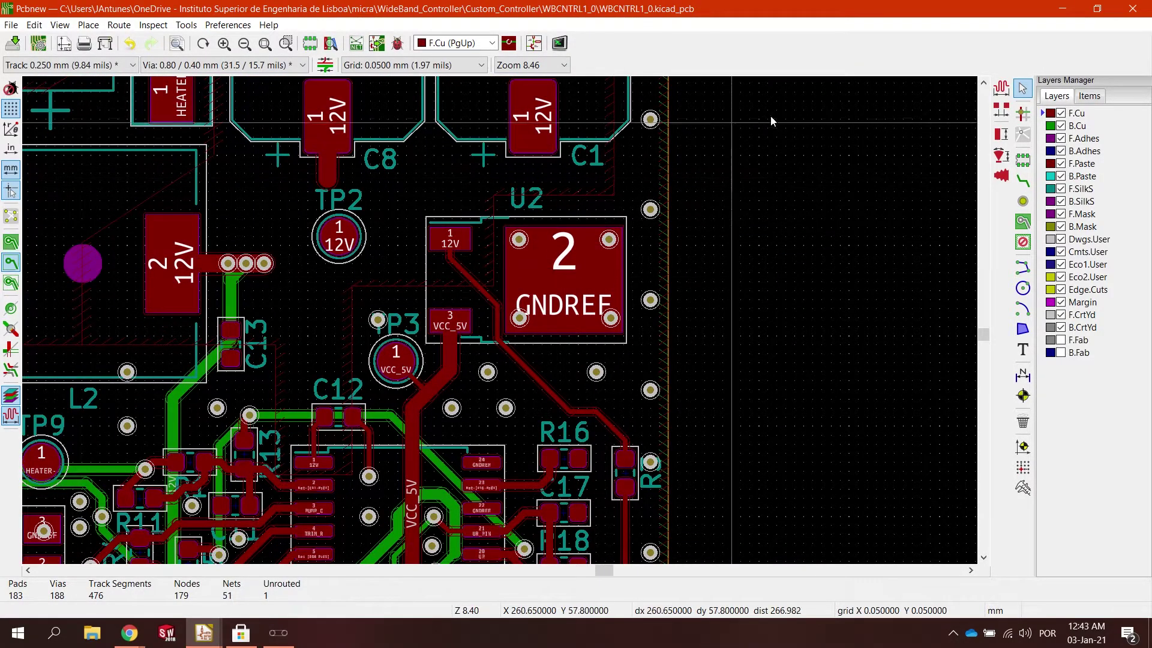
Show the filled zones and switch to the B.Cu layer to view the back copper around the new vias.
left_click(11, 241)
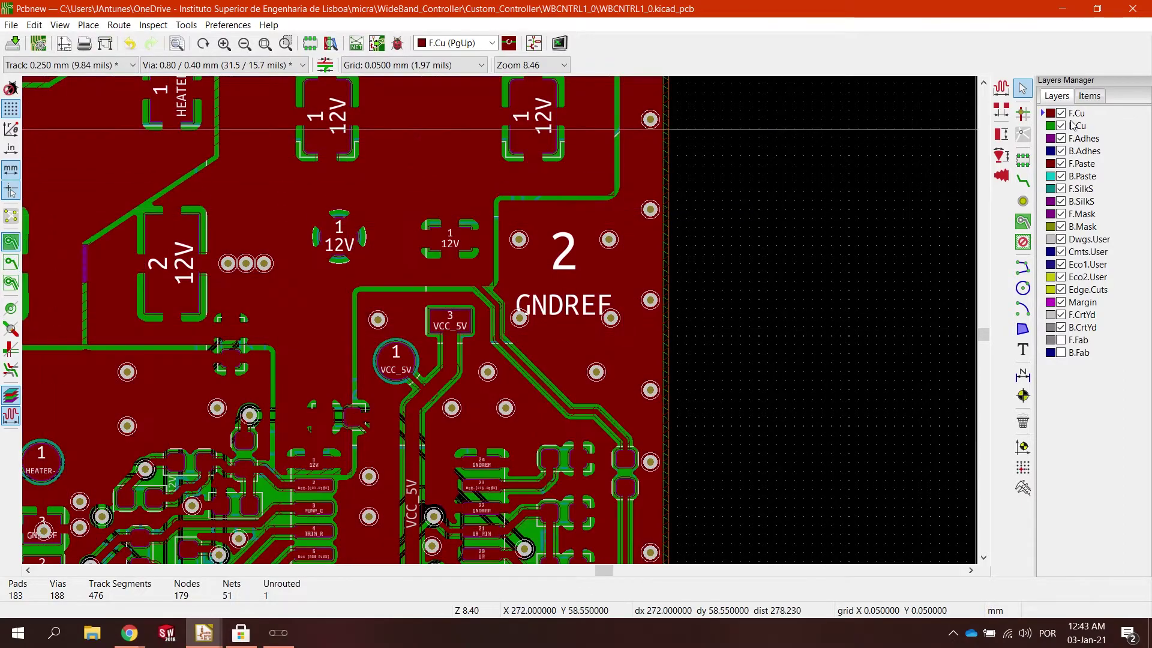
left_click(1053, 131)
scroll(376, 229, "down", 5)
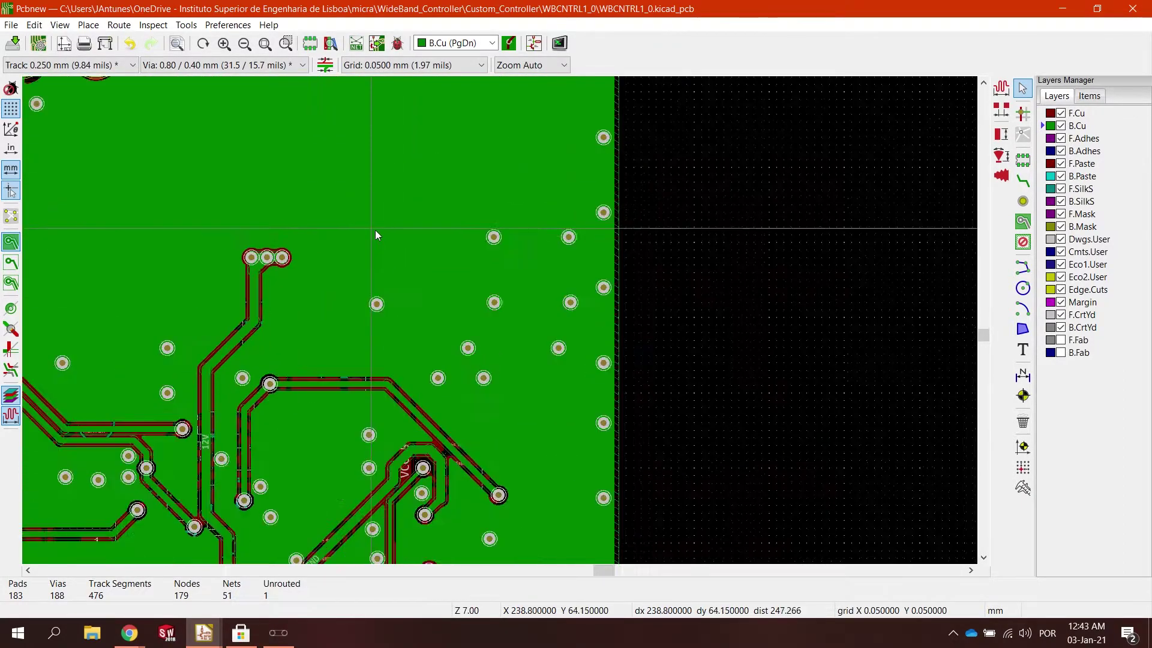
middle_click_drag(437, 222, 577, 228)
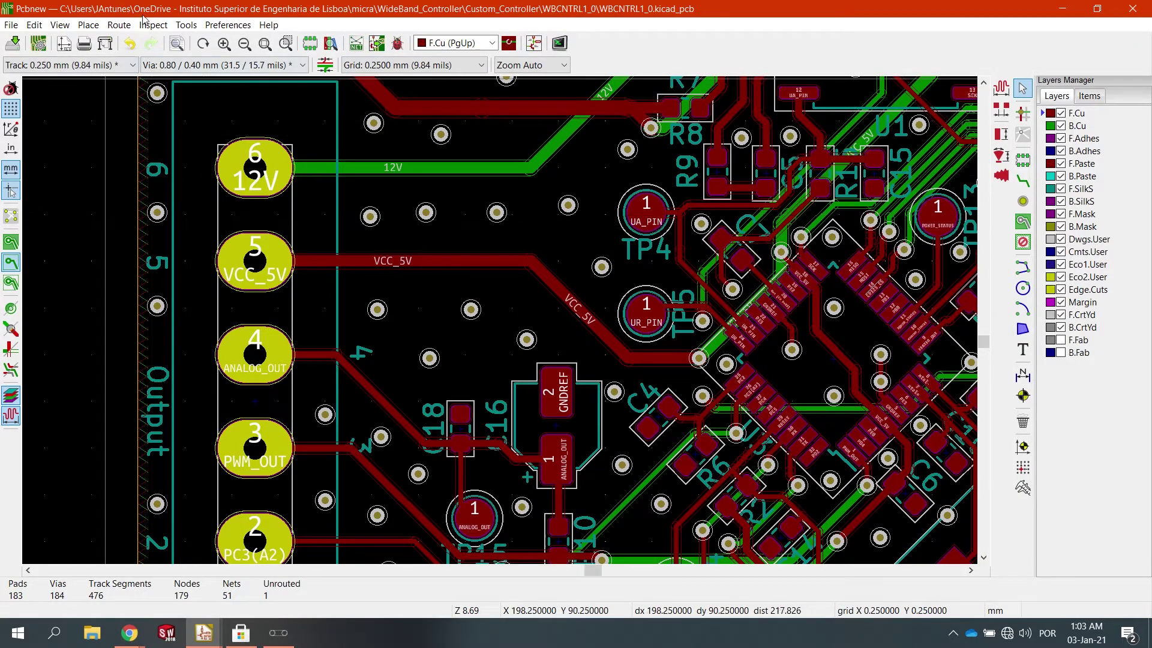
Refill all zones and show their fills around the Output connector.
left_click(87, 27)
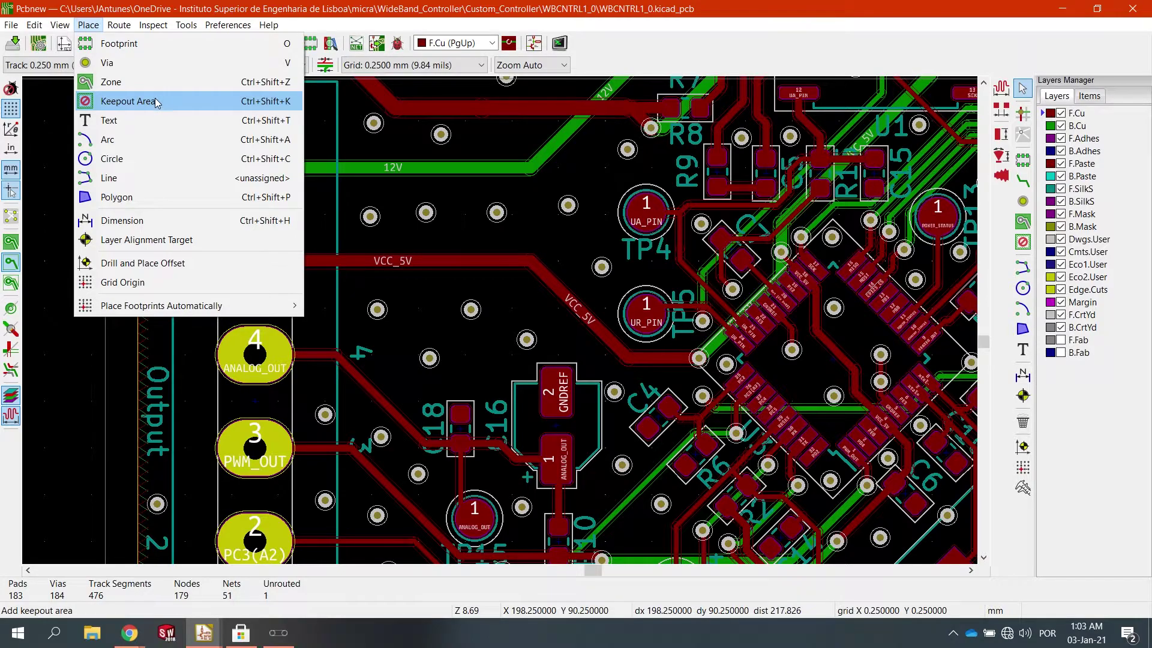
key("Escape")
key("b")
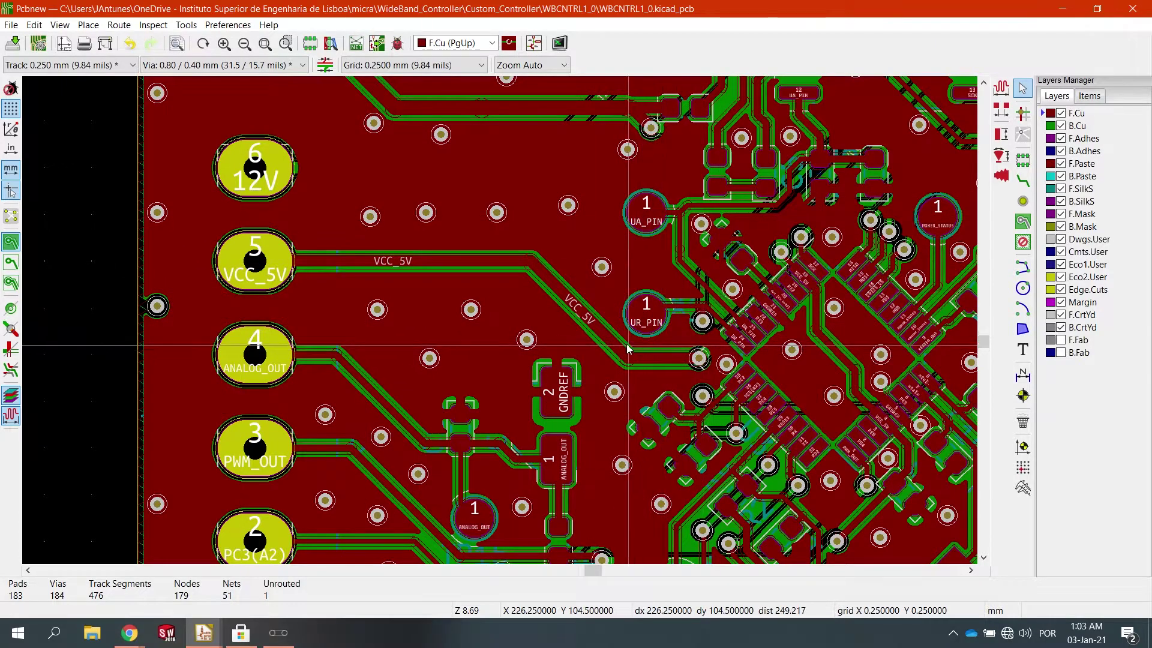
left_click(602, 330)
key("Escape")
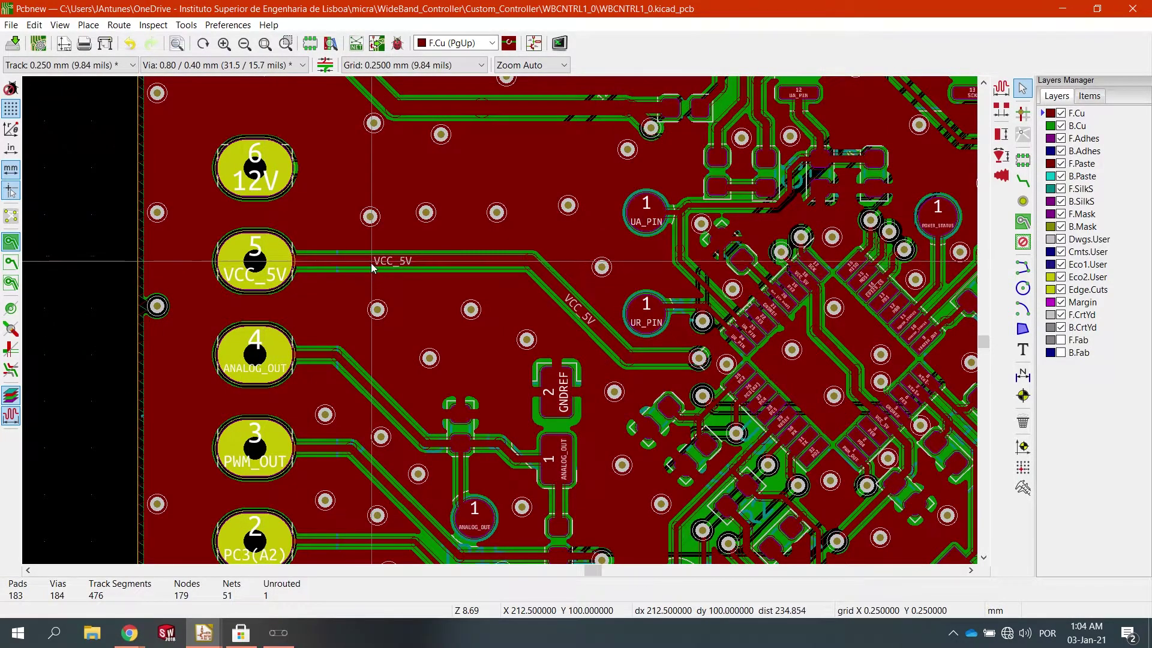
Select the VCC_5V track segments between the Output connector's pad 5 and the via beside the microcontroller one by one.
left_click(393, 262)
left_click(582, 313)
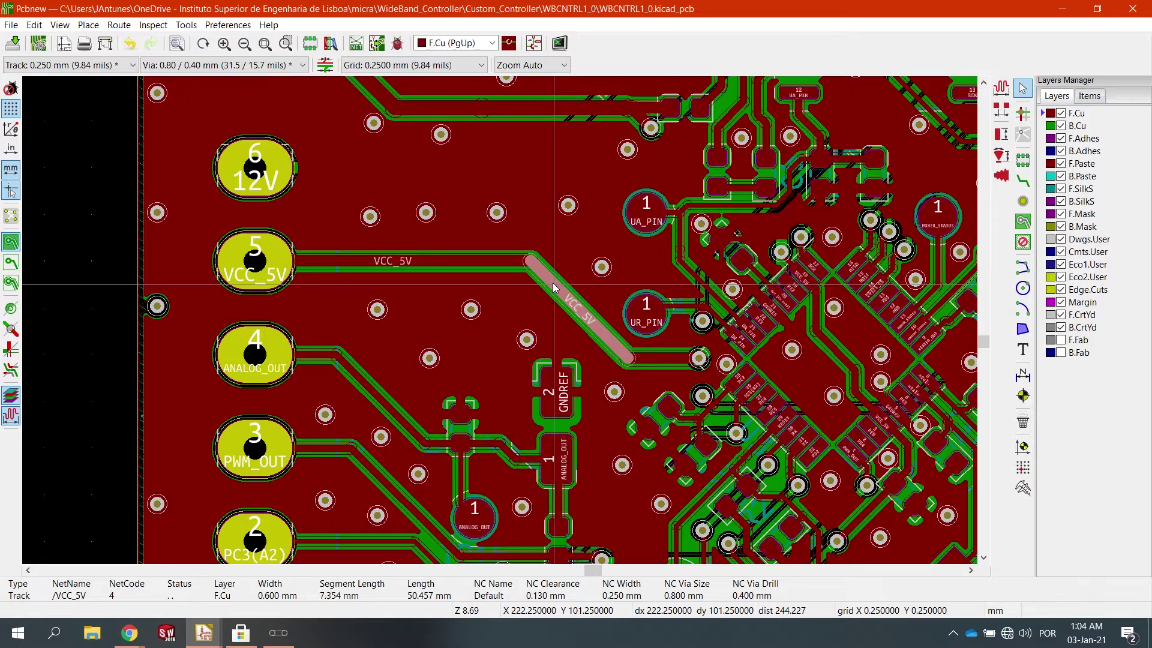
left_click(643, 359)
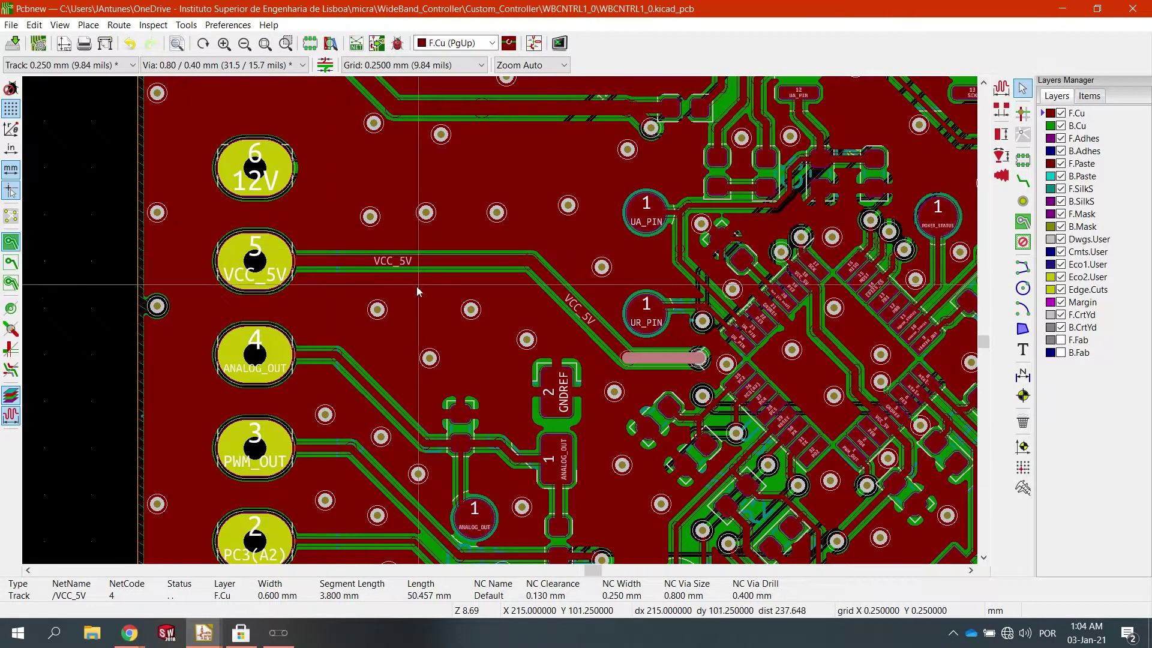
Start a keepout area above the Output connector's pad 5 on F.Cu that keeps out tracks, vias and copper pours.
left_click(87, 26)
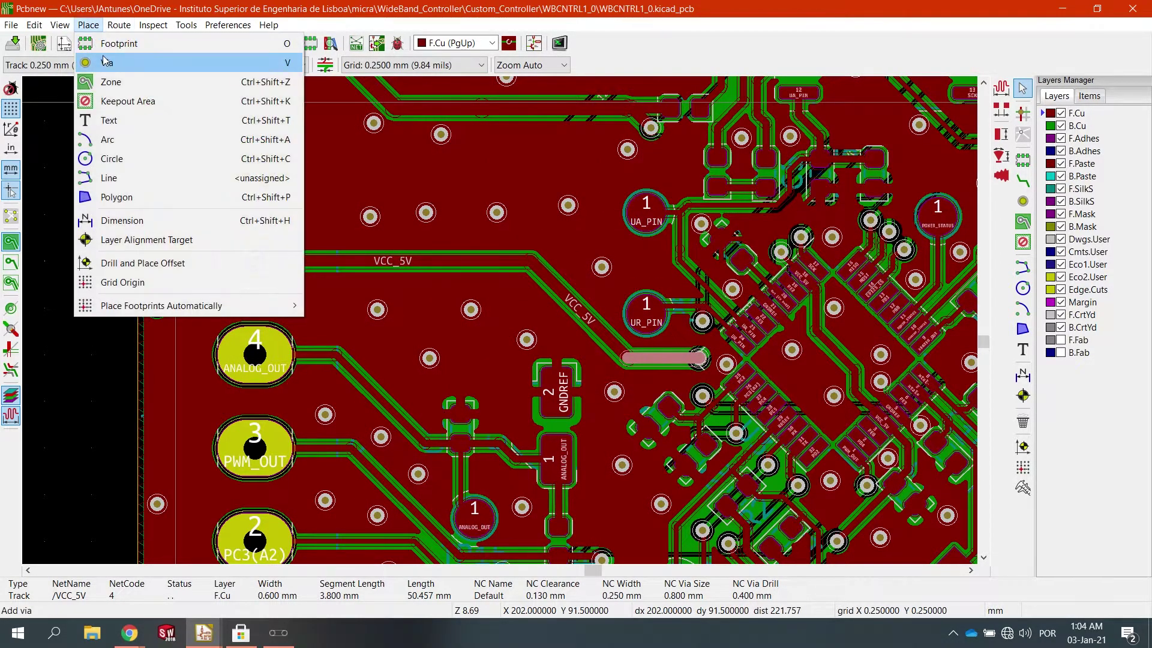
left_click(98, 102)
left_click(204, 219)
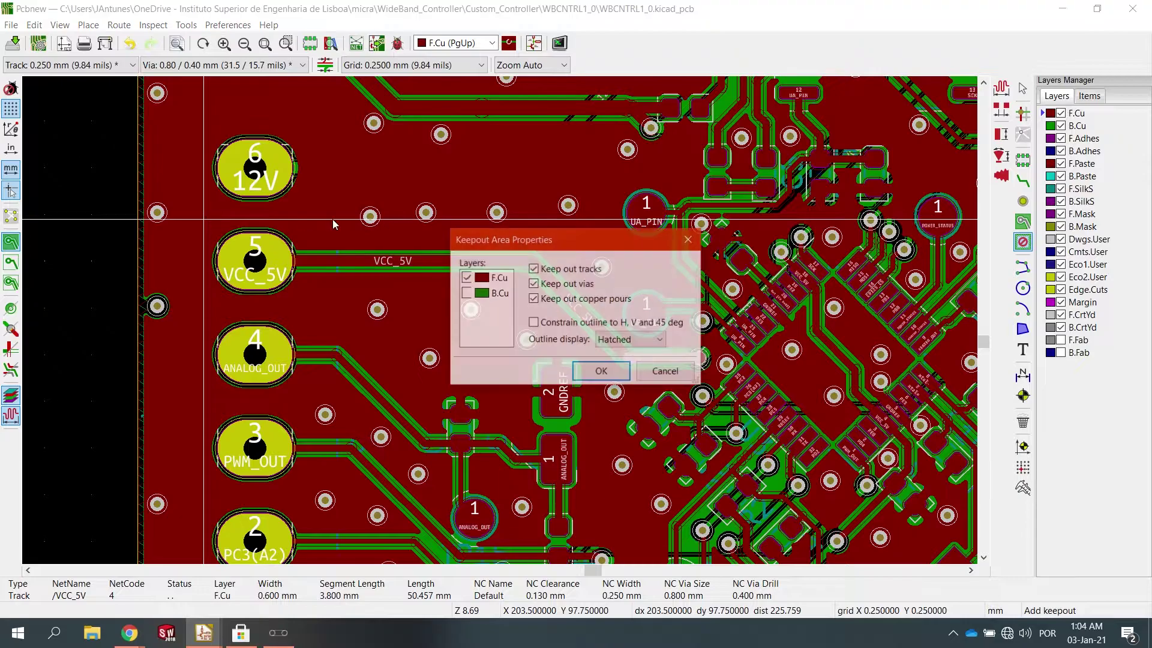
left_click(479, 279)
left_click(533, 299)
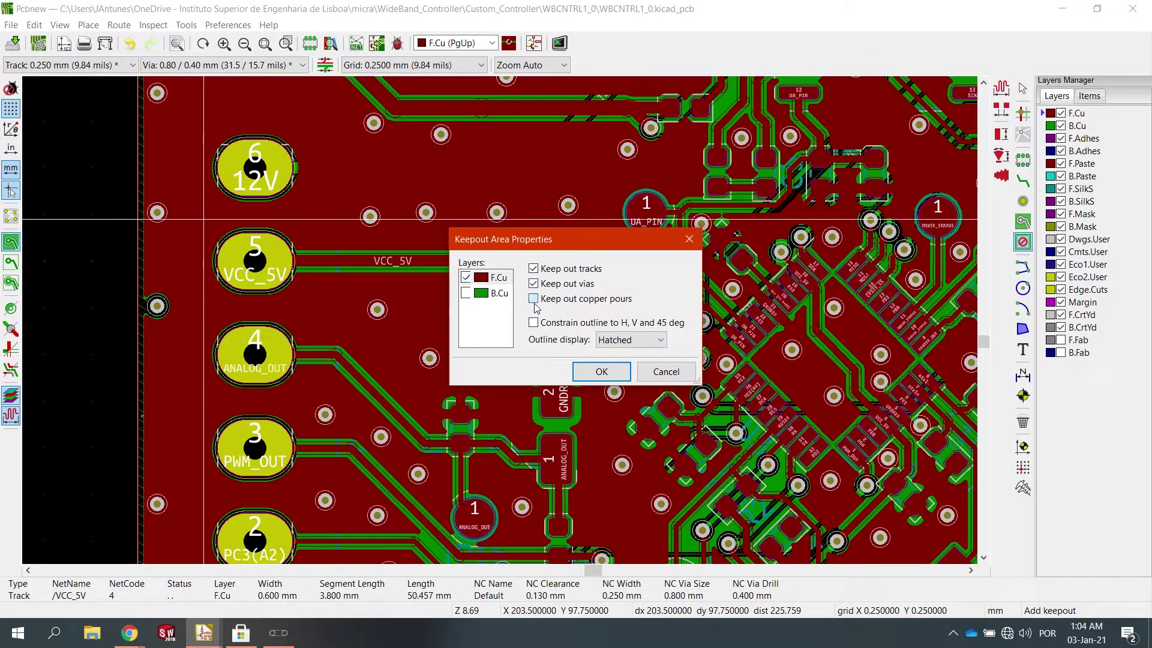
left_click(601, 371)
Outline the keepout area around the VCC_5V track from the Output connector's pad 5 to the via beside the microcontroller.
left_click(535, 219)
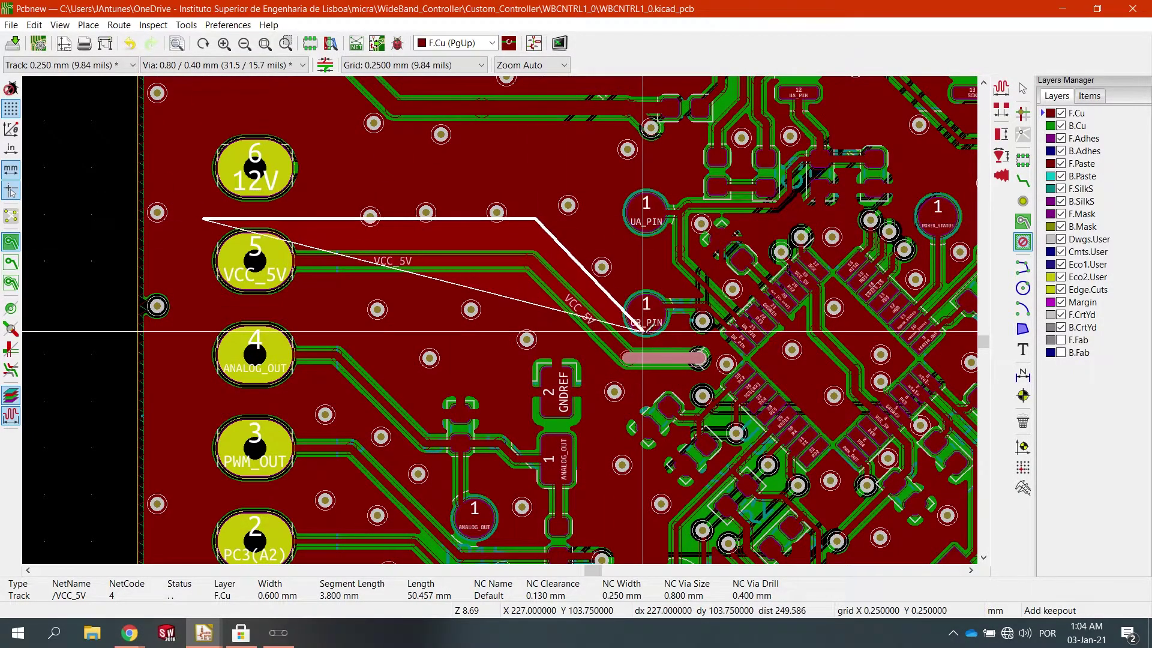
left_click(633, 320)
left_click(708, 326)
left_click(708, 383)
left_click(611, 378)
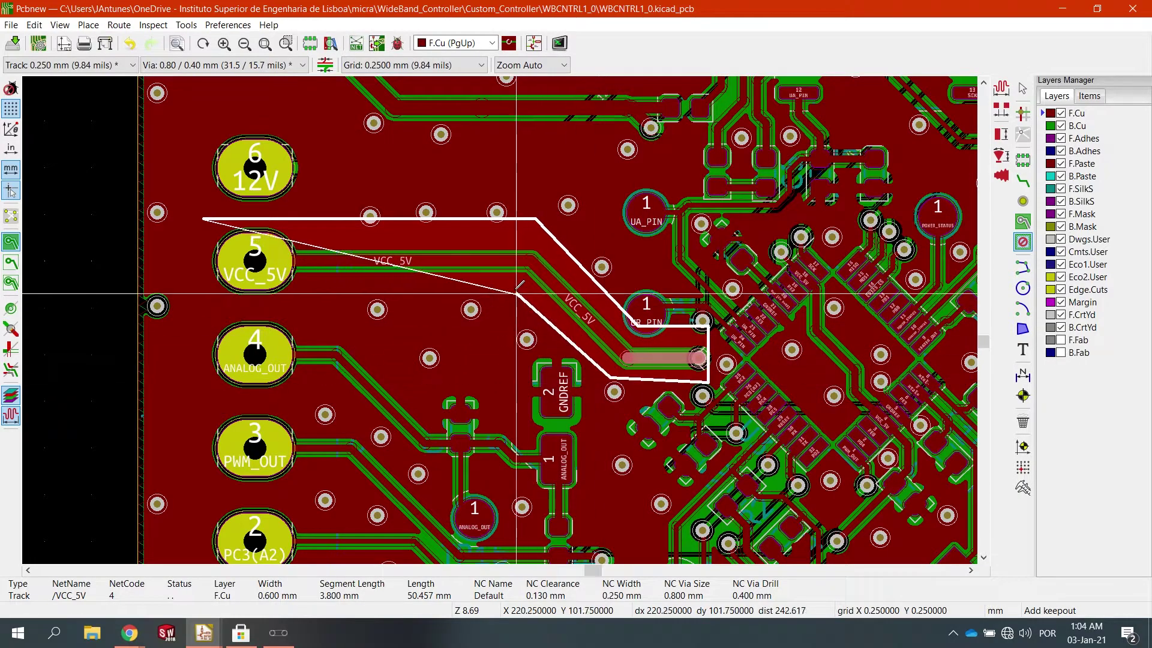
left_click(526, 293)
left_click(203, 293)
left_click(203, 219)
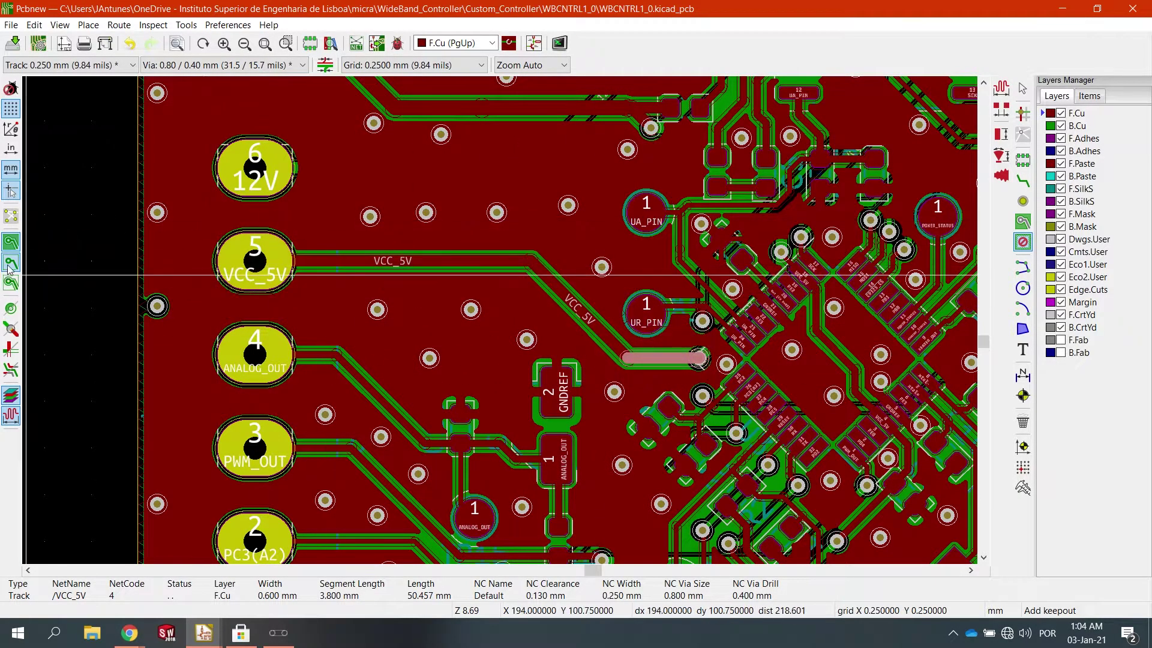
Adjust the lower corners of the keepout outline with the zone fills hidden, and refill all zones with their fills shown.
key("Escape")
left_click(207, 302)
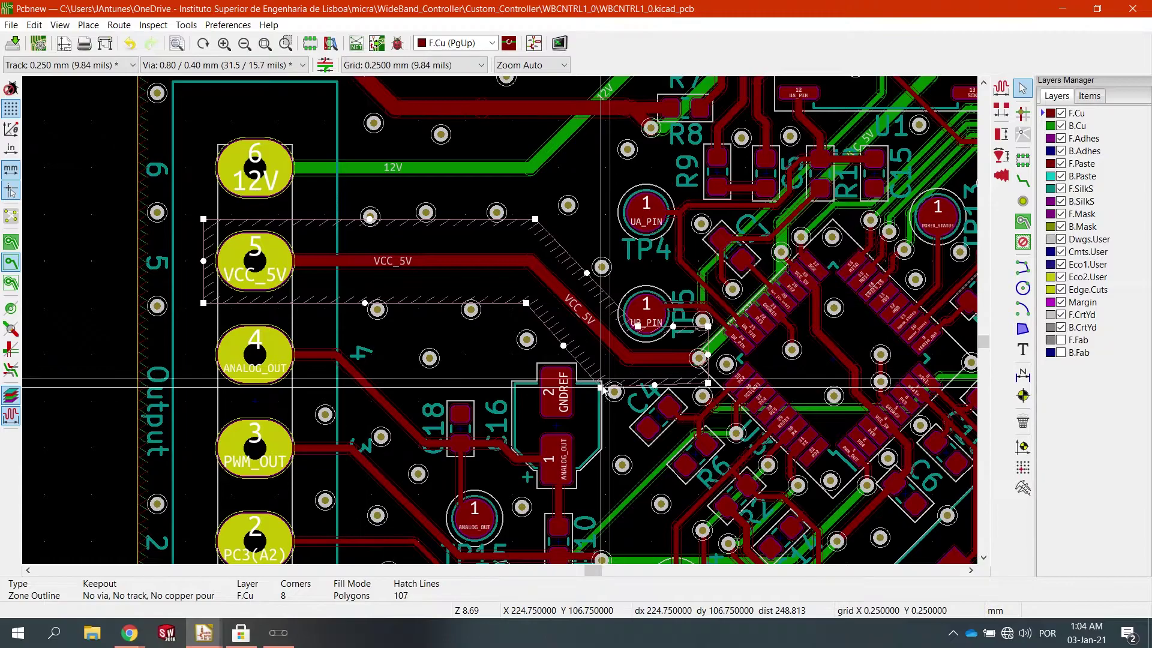
key("Delete")
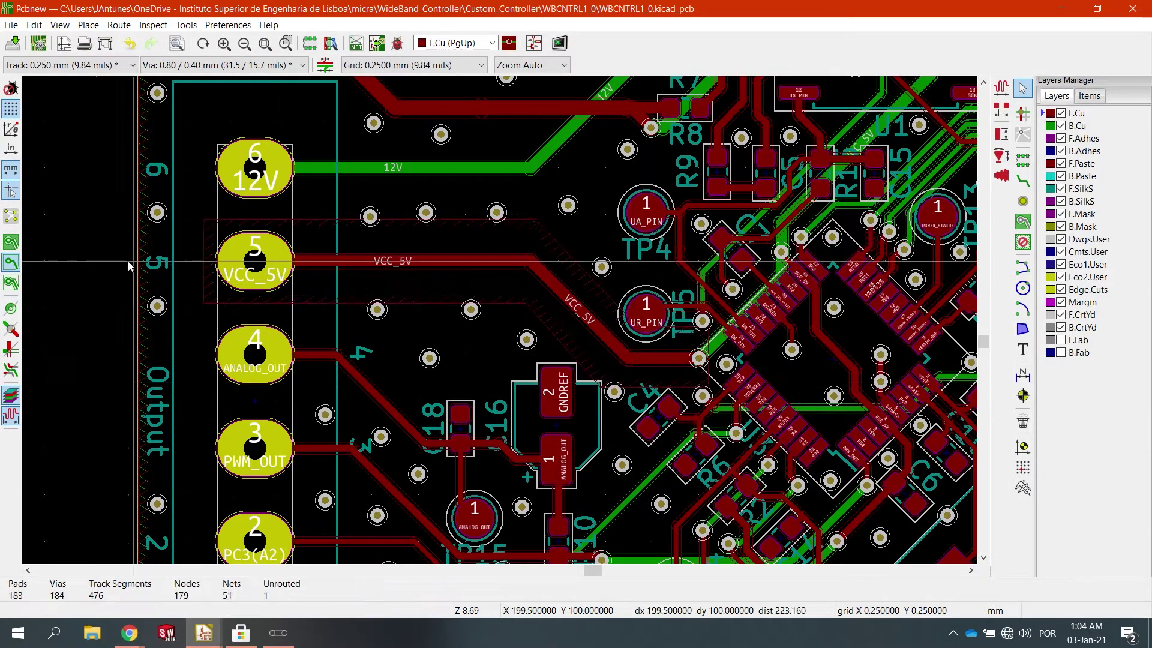
left_click(11, 242)
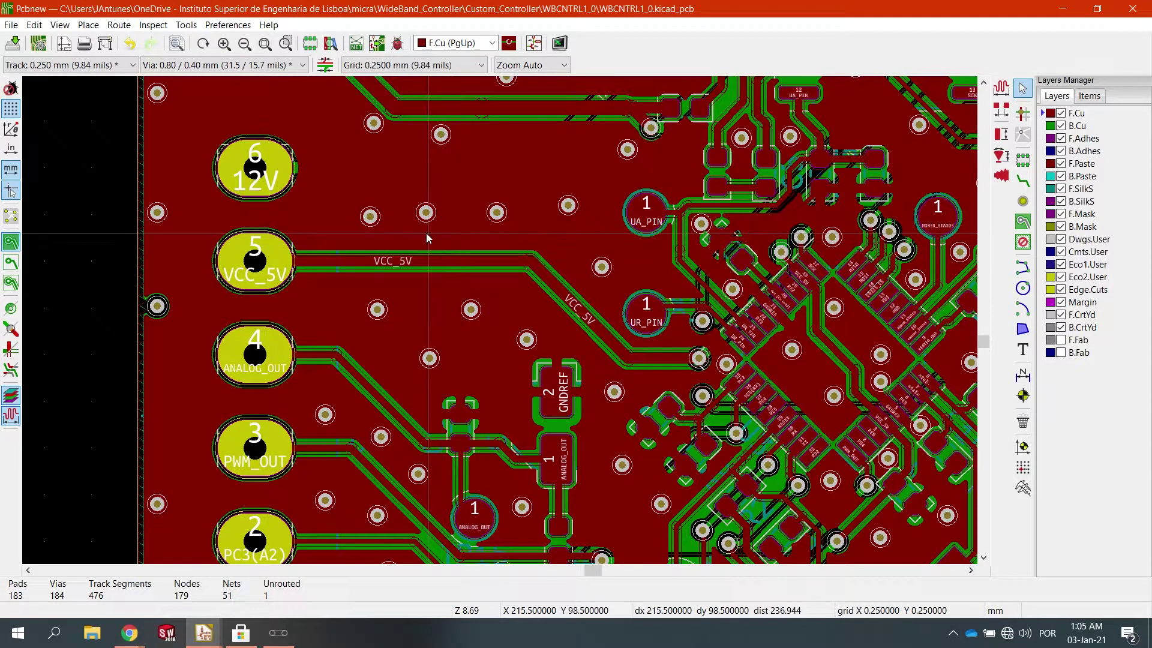
key("b")
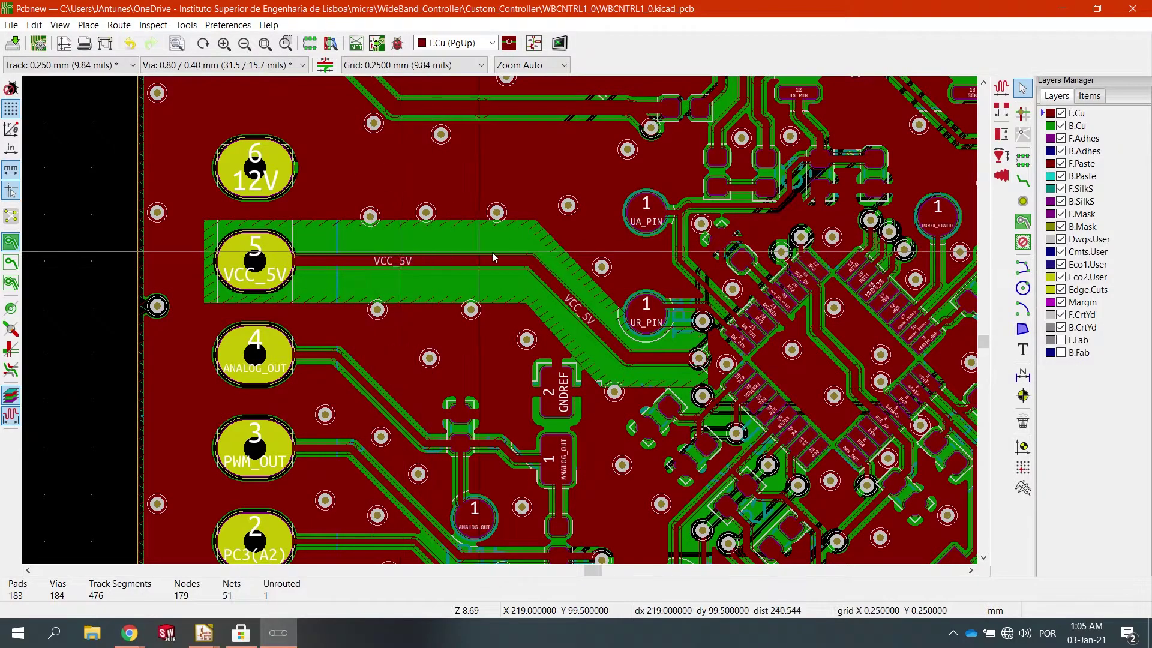
Review the properties of the keepout area around the VCC_5V track and close them without changes.
left_click(549, 241)
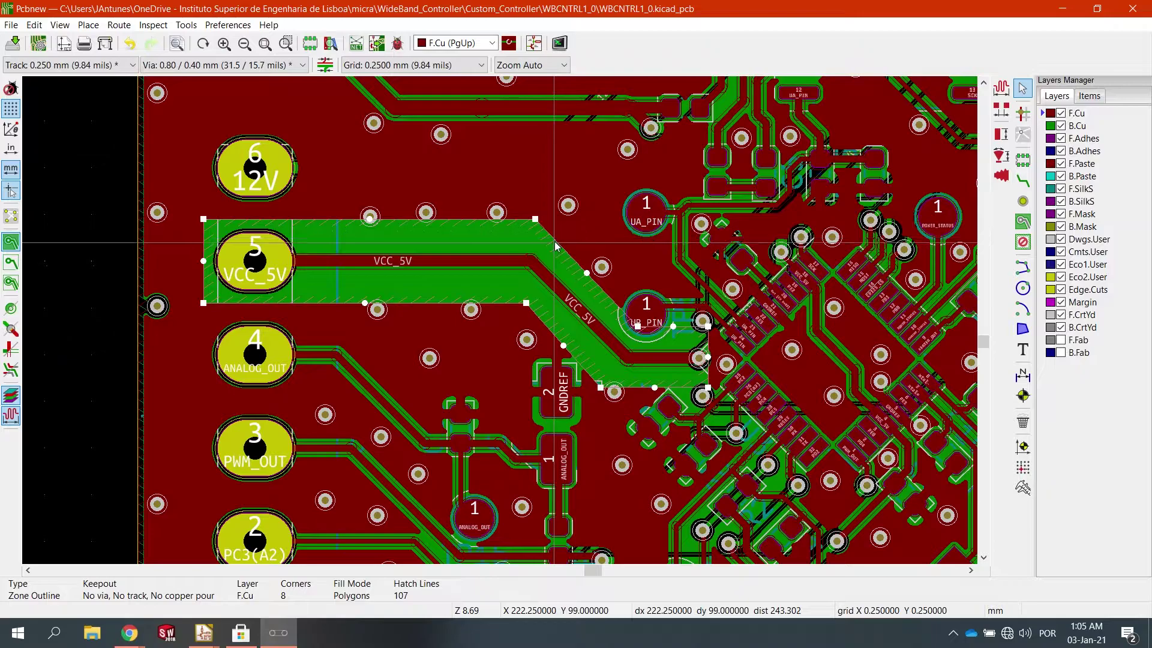
double_click(557, 246)
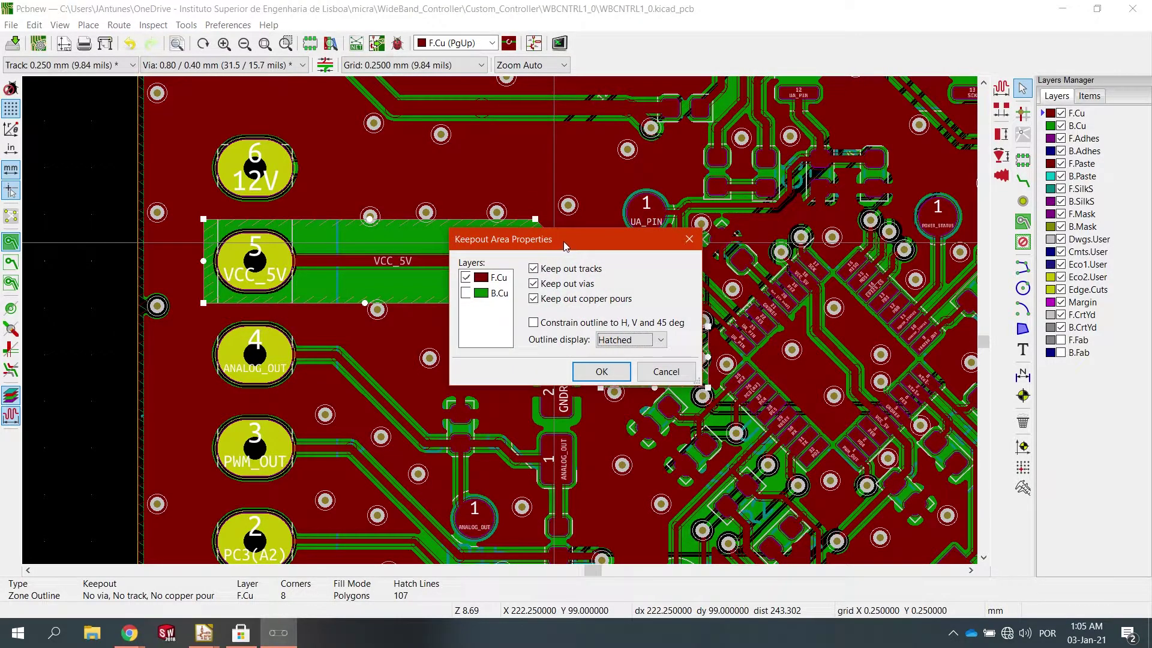
left_click_drag(563, 246, 784, 164)
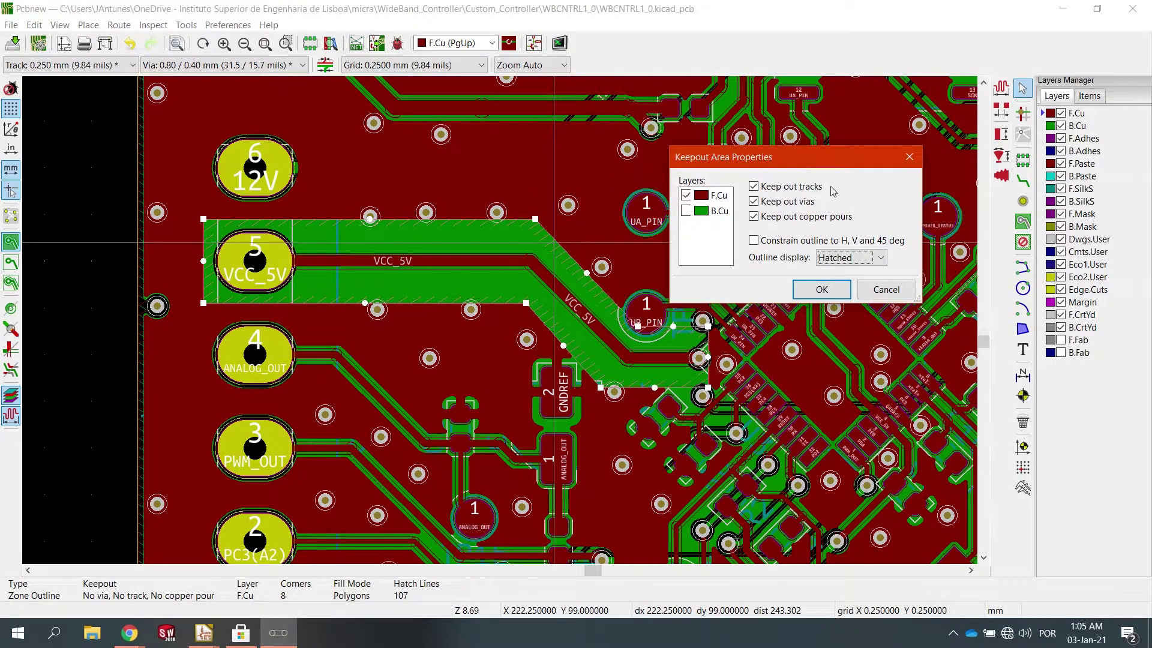
left_click(909, 157)
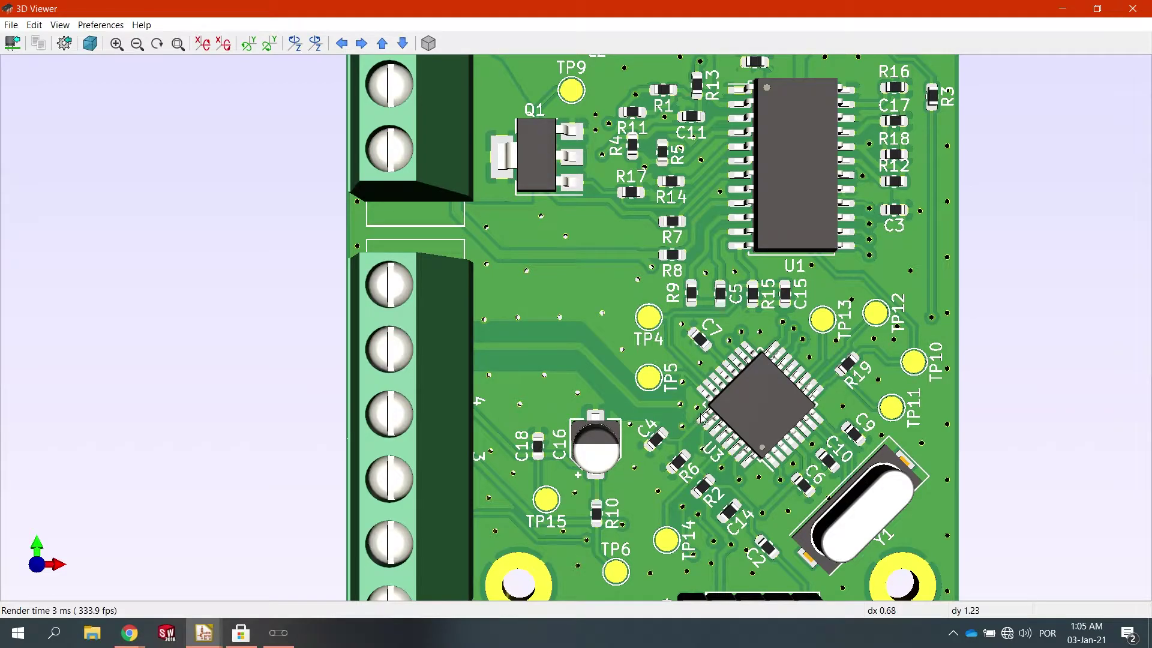
Examine the copper-free area around the VCC_5V track in the 3D Viewer and close the viewer.
scroll(701, 414, "down", 2)
middle_click_drag(690, 383, 514, 363)
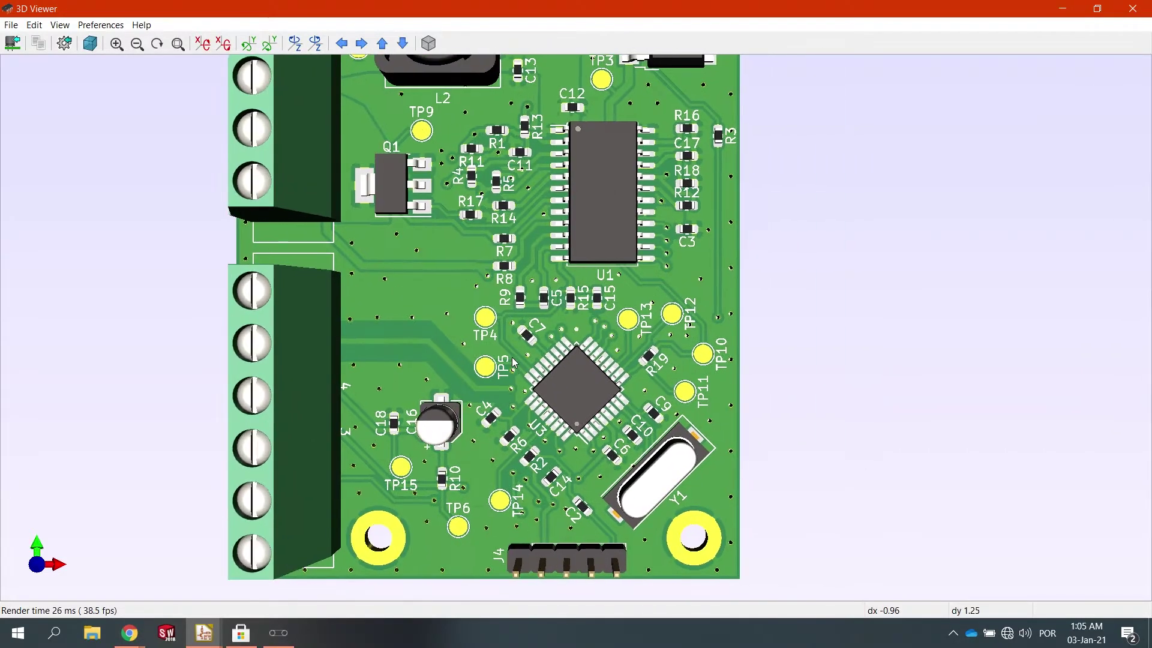
left_click(1129, 12)
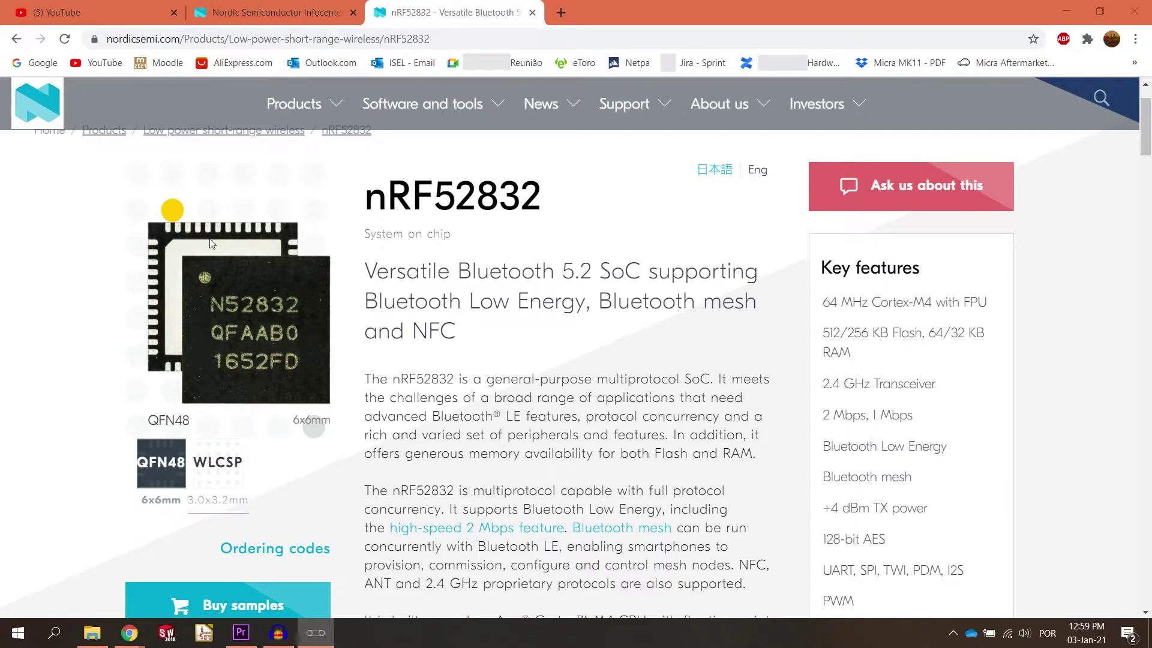
Switch to Chrome, view the nRF52832 product page and highlight the keep-out area advice in the Nordic Infocenter's PCB guidelines.
left_click_drag(523, 183, 393, 198)
left_click(480, 200)
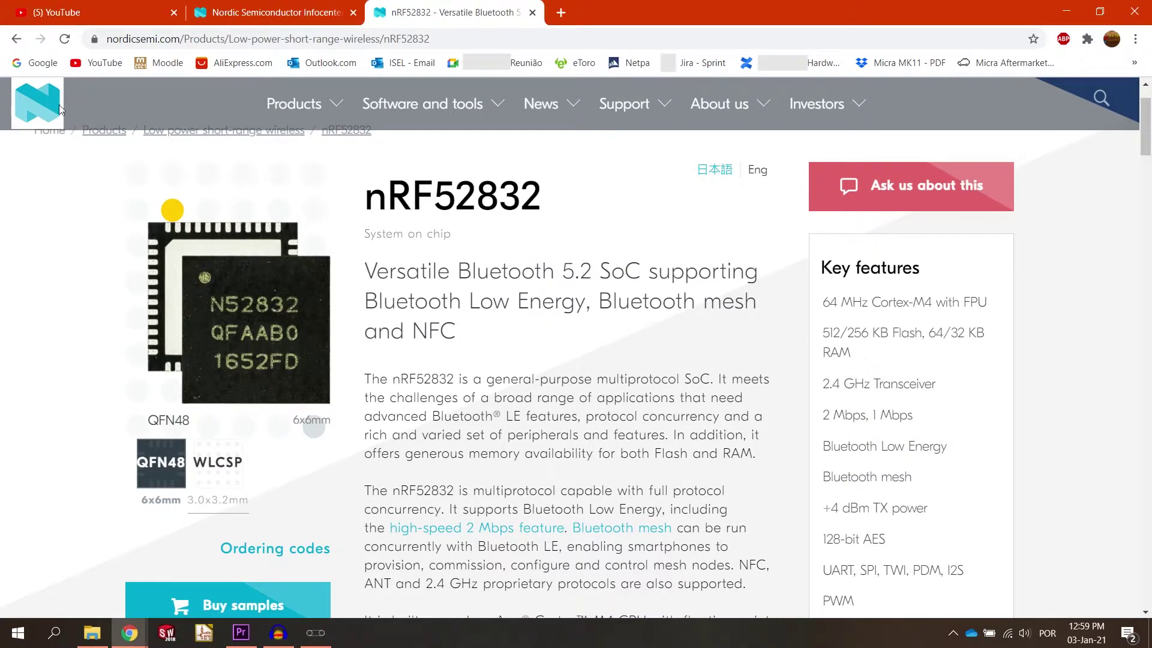
left_click(287, 15)
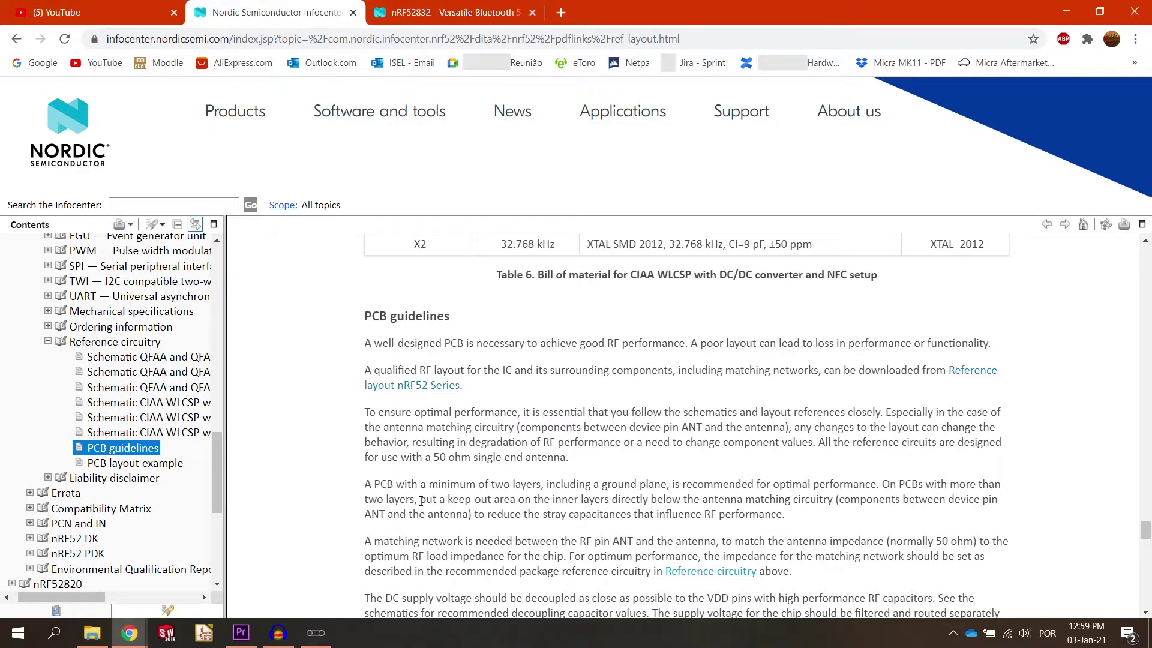
left_click_drag(544, 500, 736, 503)
left_click(837, 502)
left_click_drag(532, 513, 618, 517)
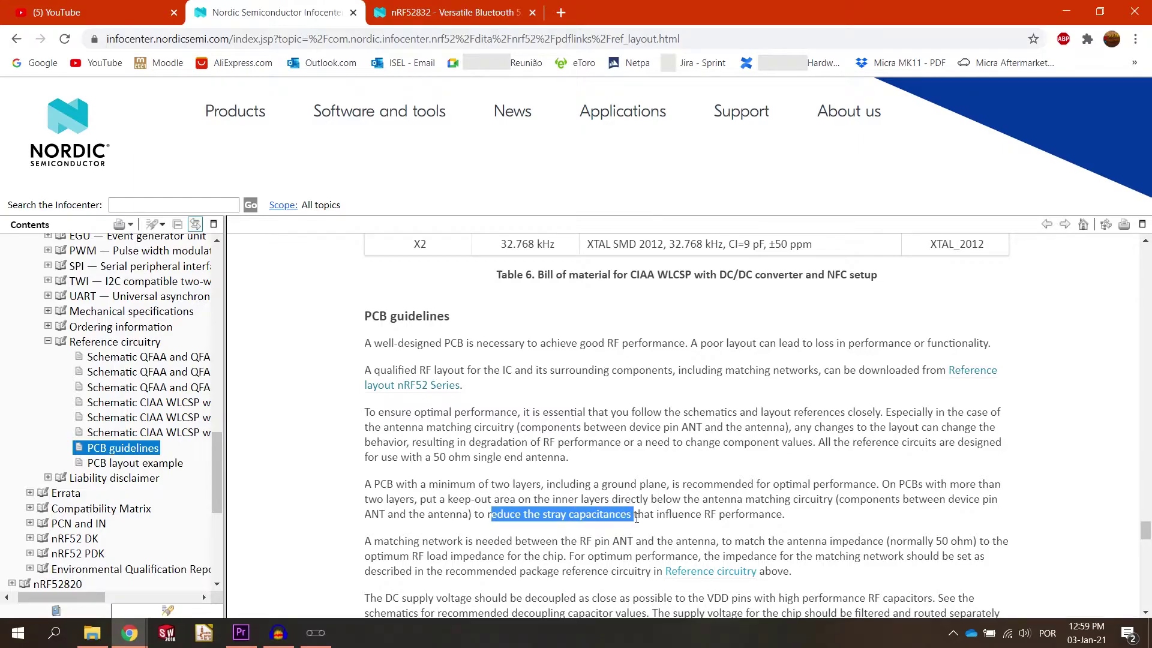
left_click(630, 517)
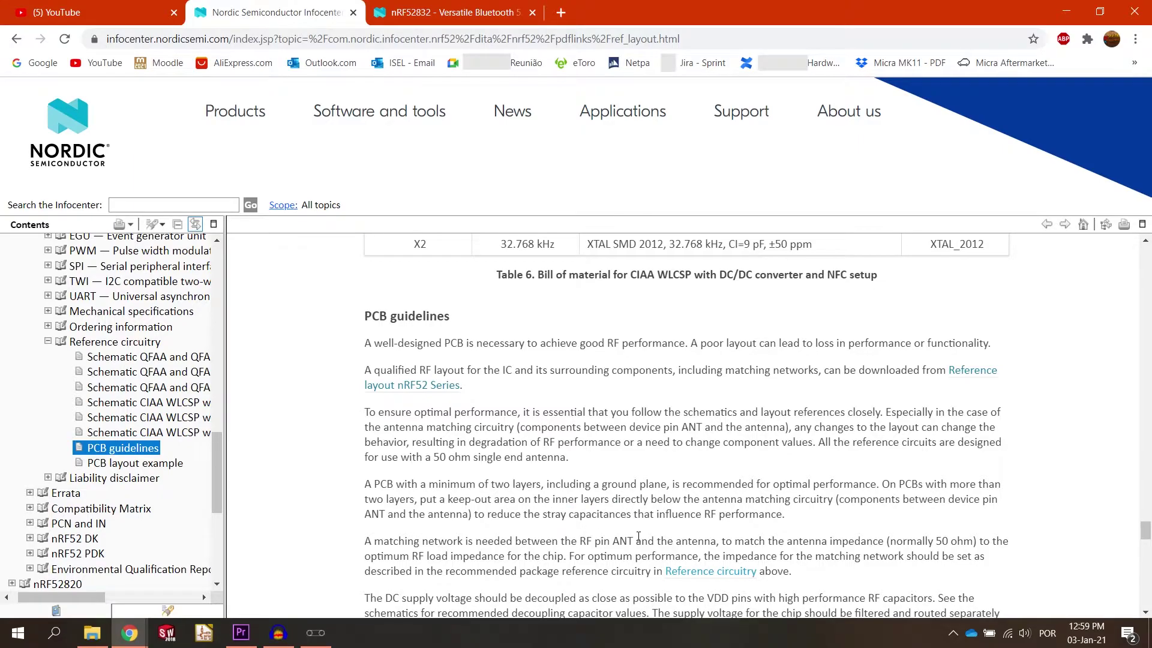
Examine the top silk, top layer and bottom layer figures of the nRF52832 reference layout in the PCB guidelines.
scroll(638, 536, "down", 1)
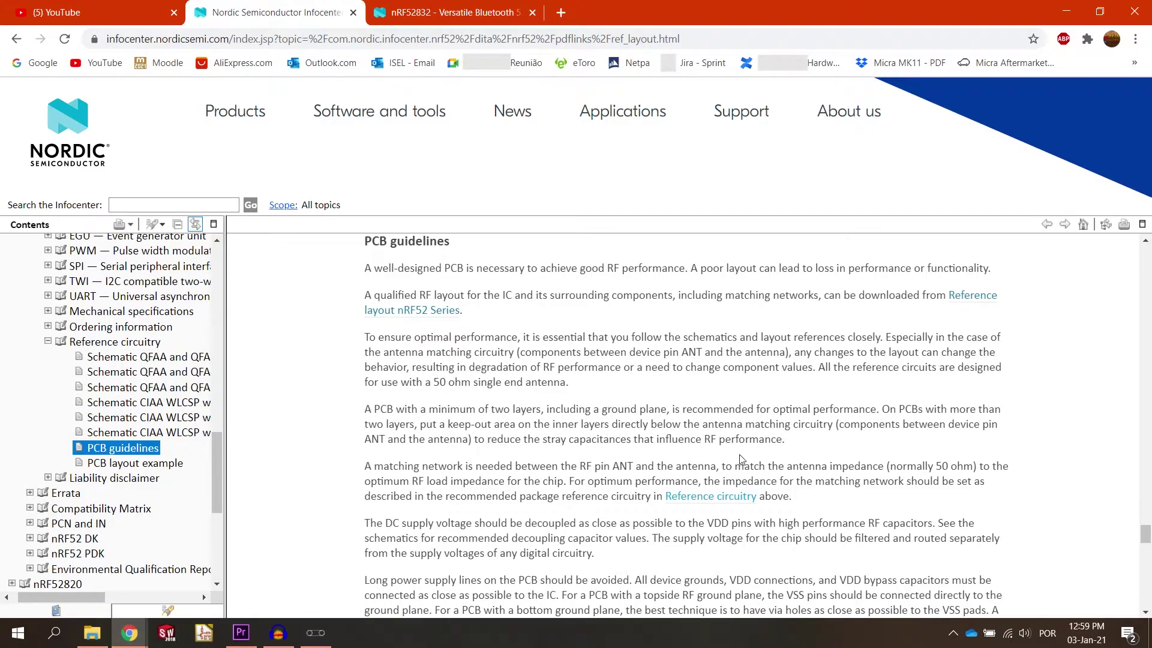
scroll(741, 459, "down", 8)
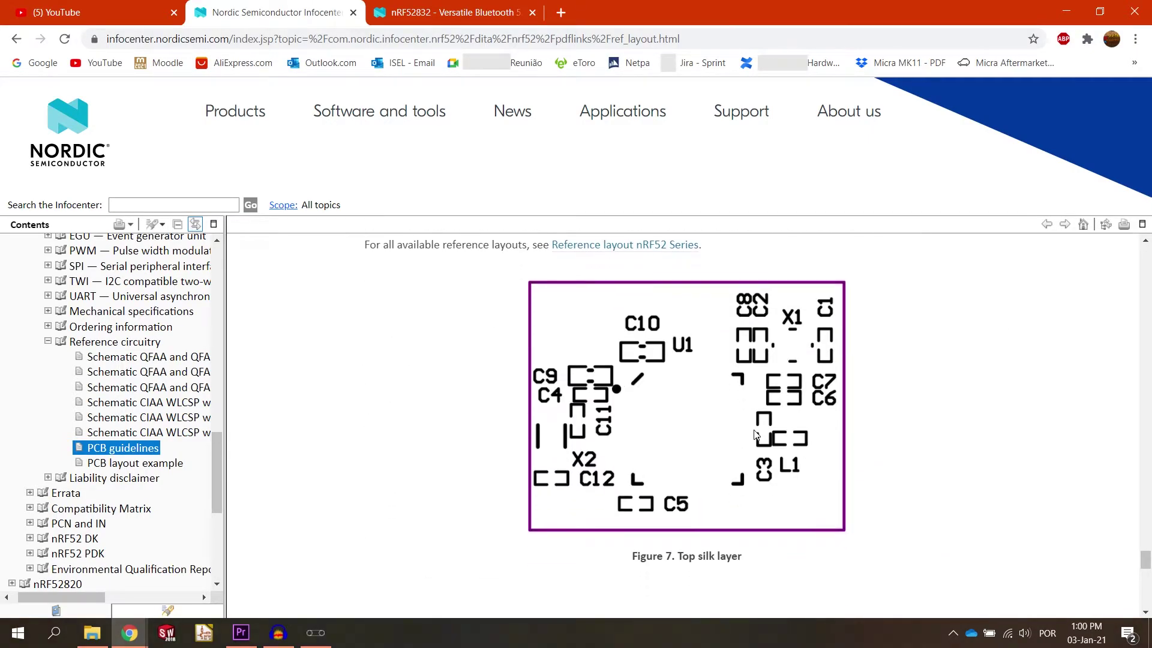
scroll(755, 433, "down", 5)
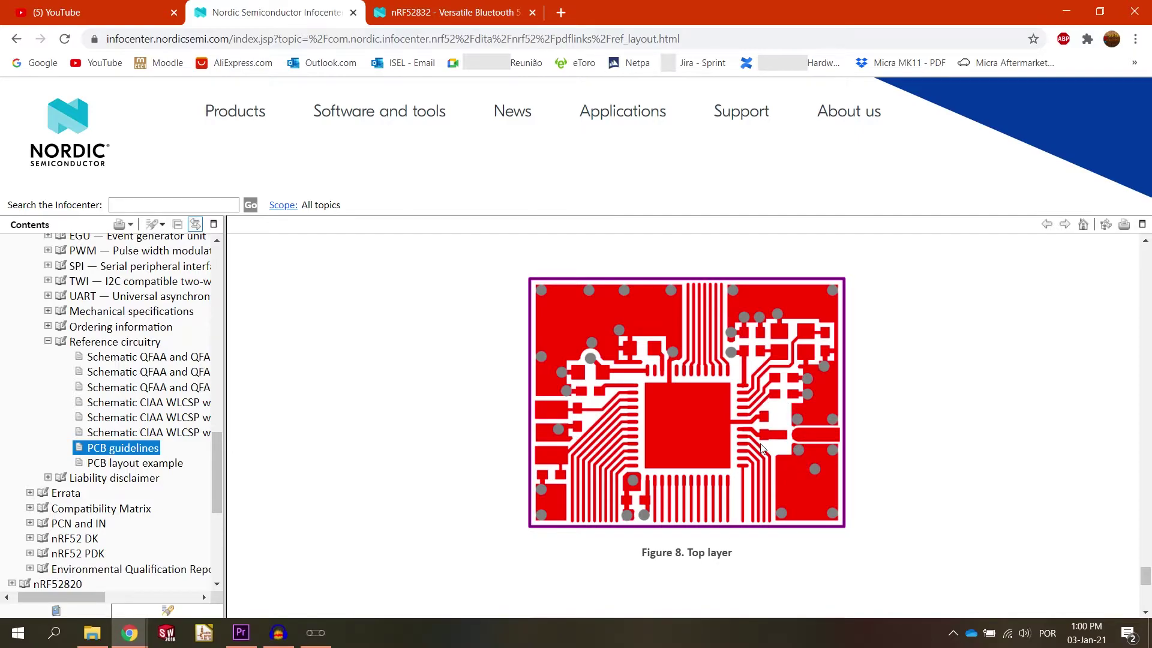
scroll(763, 377, "down", 6)
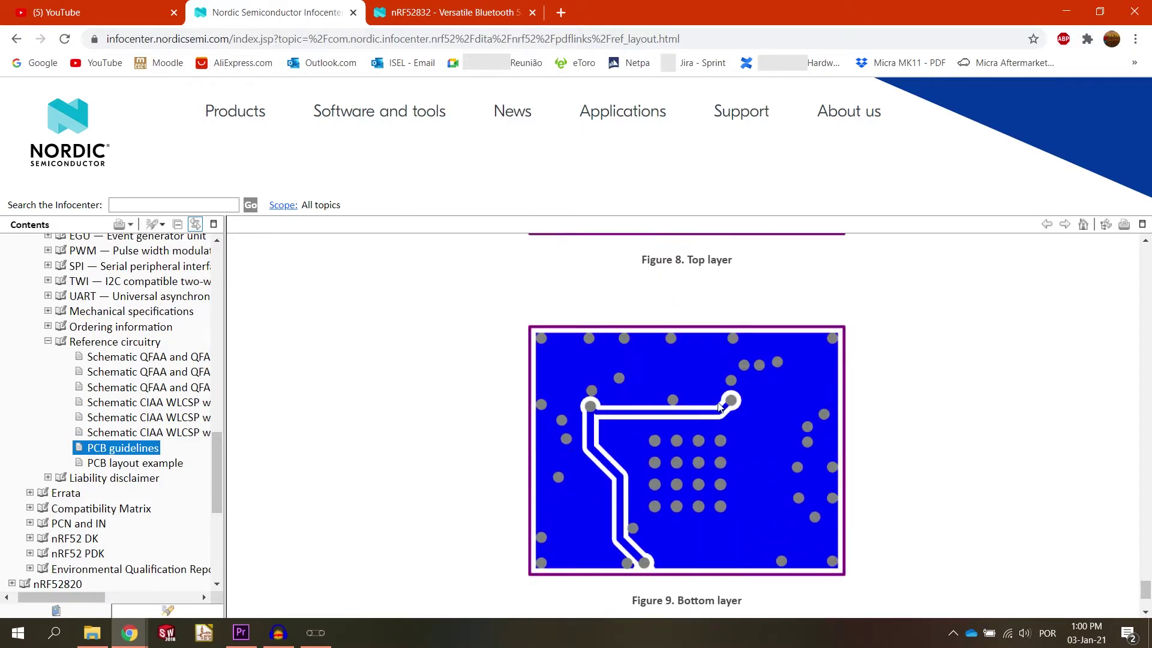
scroll(749, 364, "up", 6)
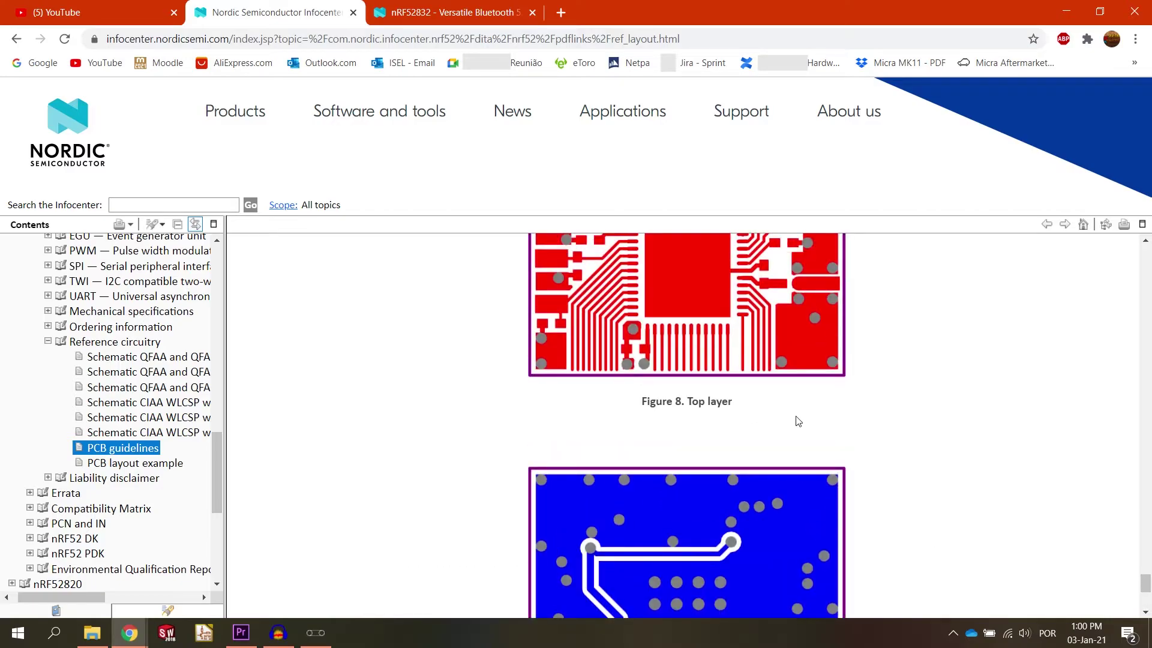